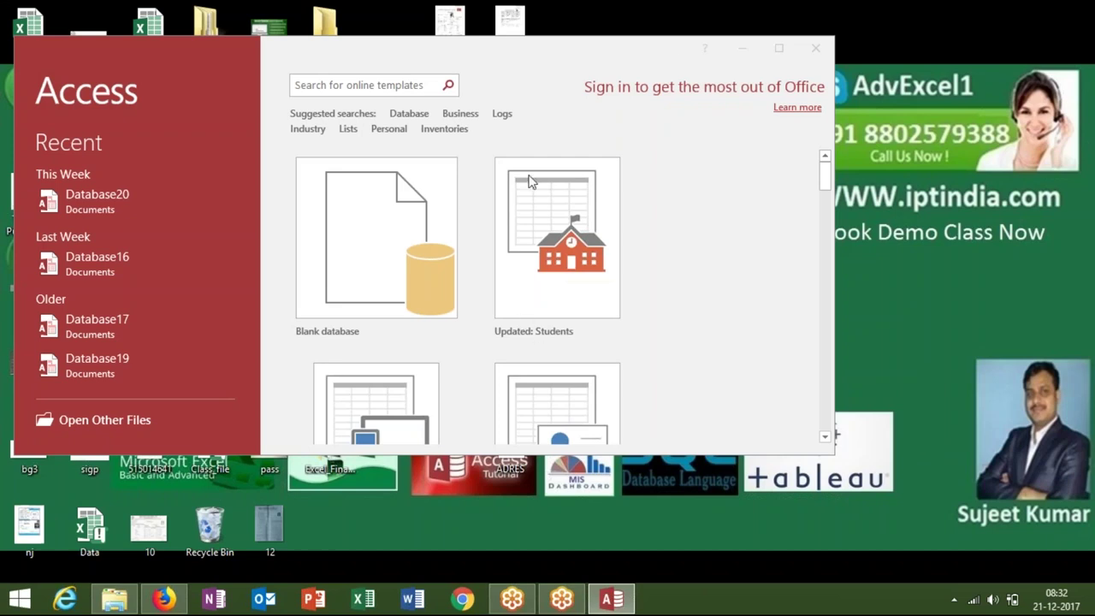
# Maximize the Access start screen and open Database16 from the Recent list
pyautogui.click(780, 49)
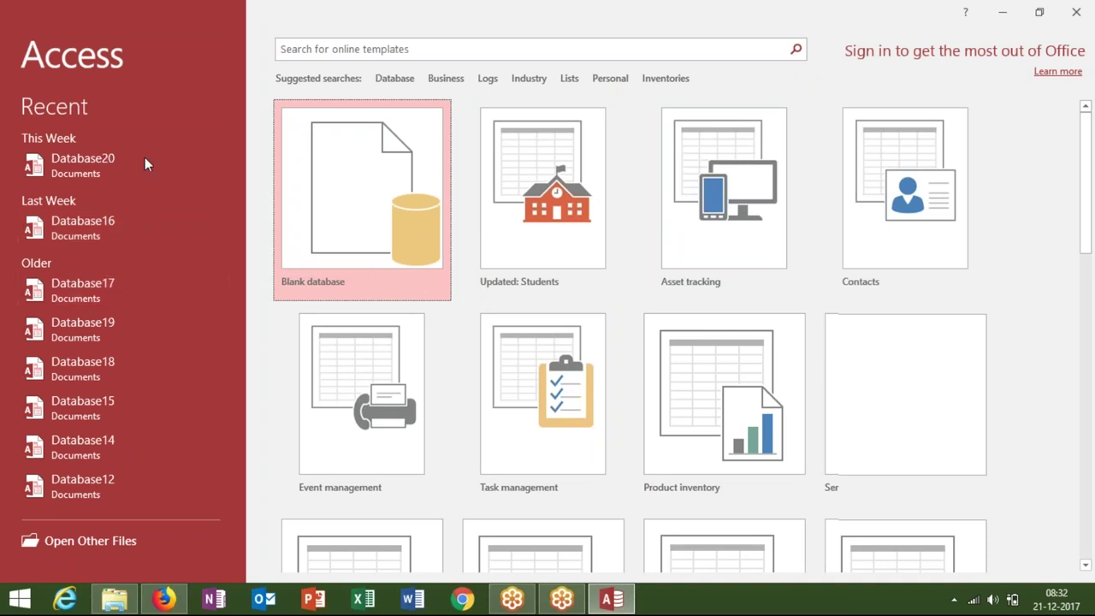
pyautogui.click(119, 228)
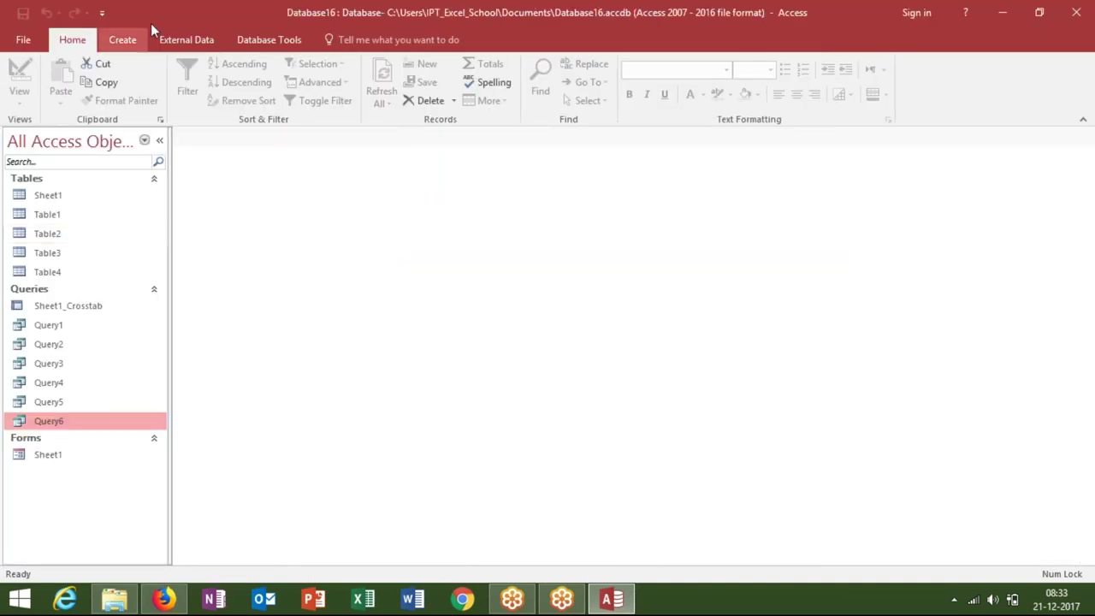
pyautogui.click(133, 41)
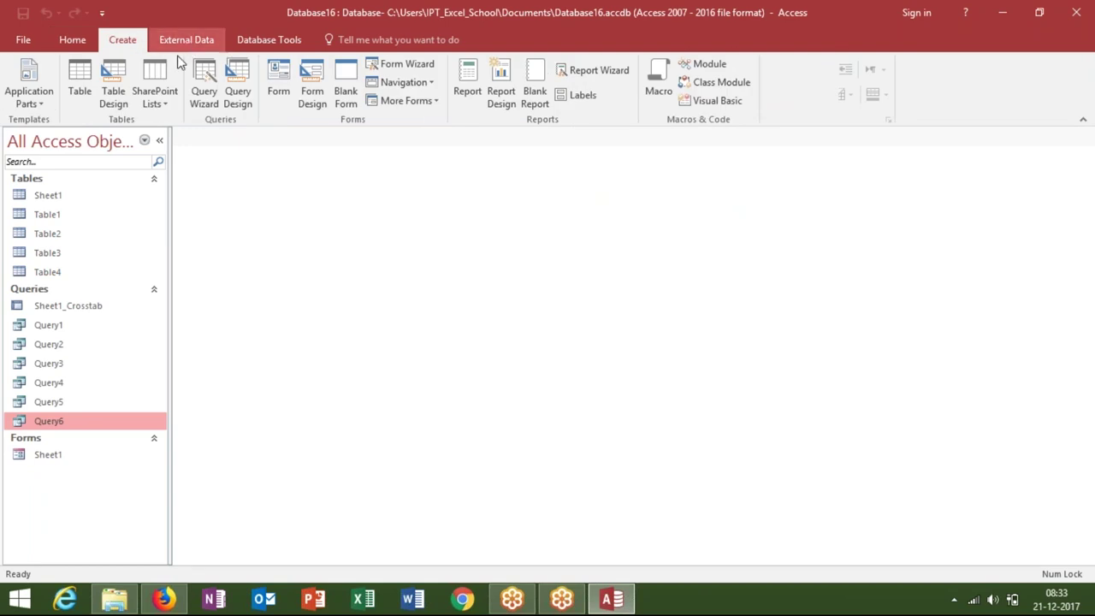
# Start a blank query design with the Sheet1 table added, then select Query1
pyautogui.click(239, 103)
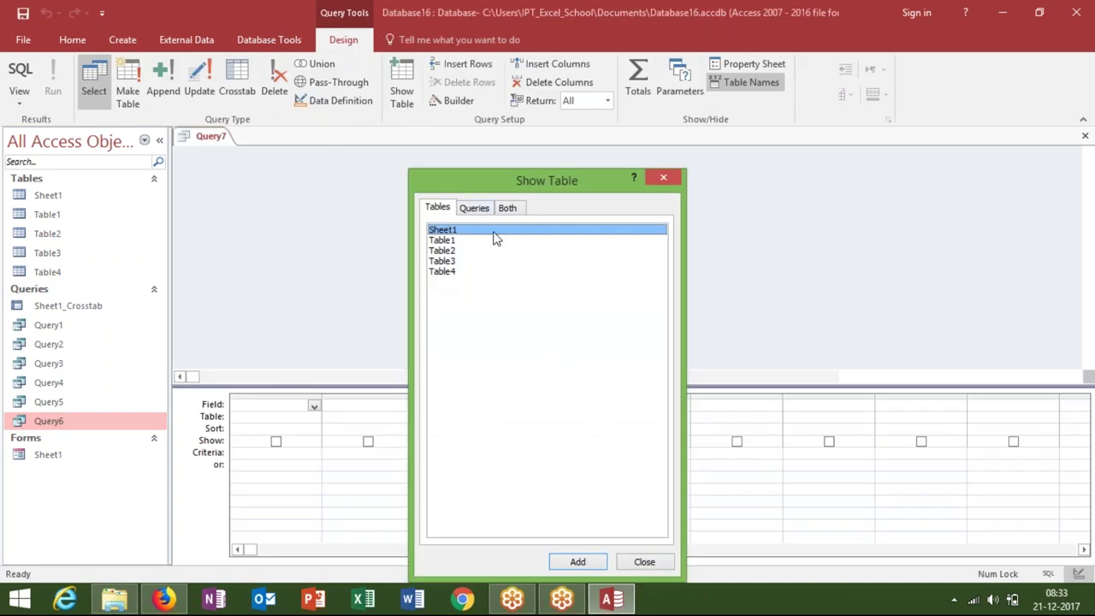
pyautogui.click(573, 562)
pyautogui.click(646, 564)
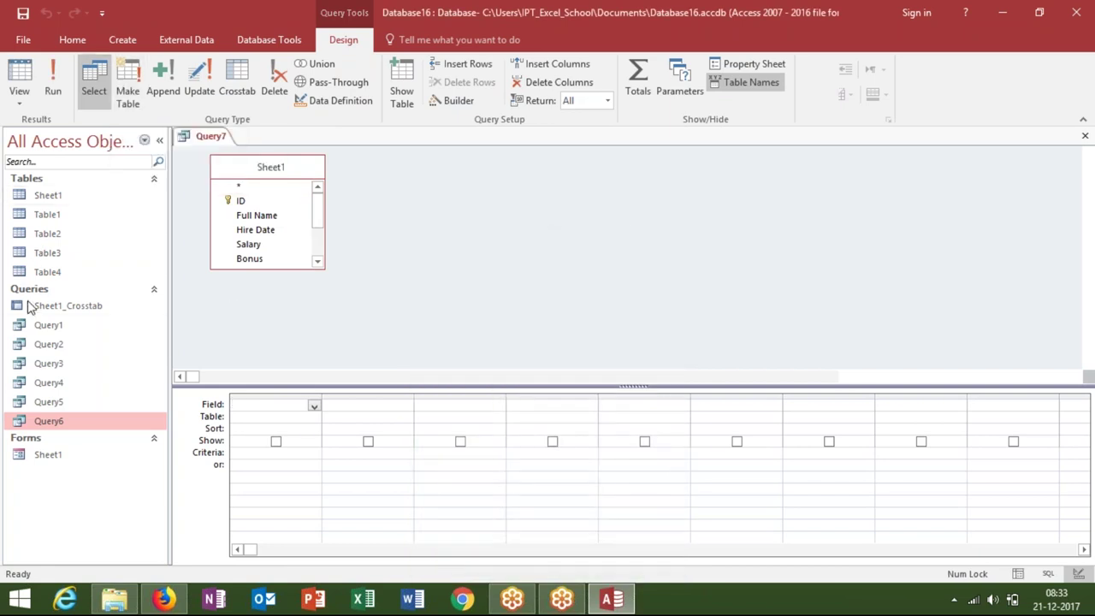
pyautogui.click(47, 329)
pyautogui.doubleClick(47, 328)
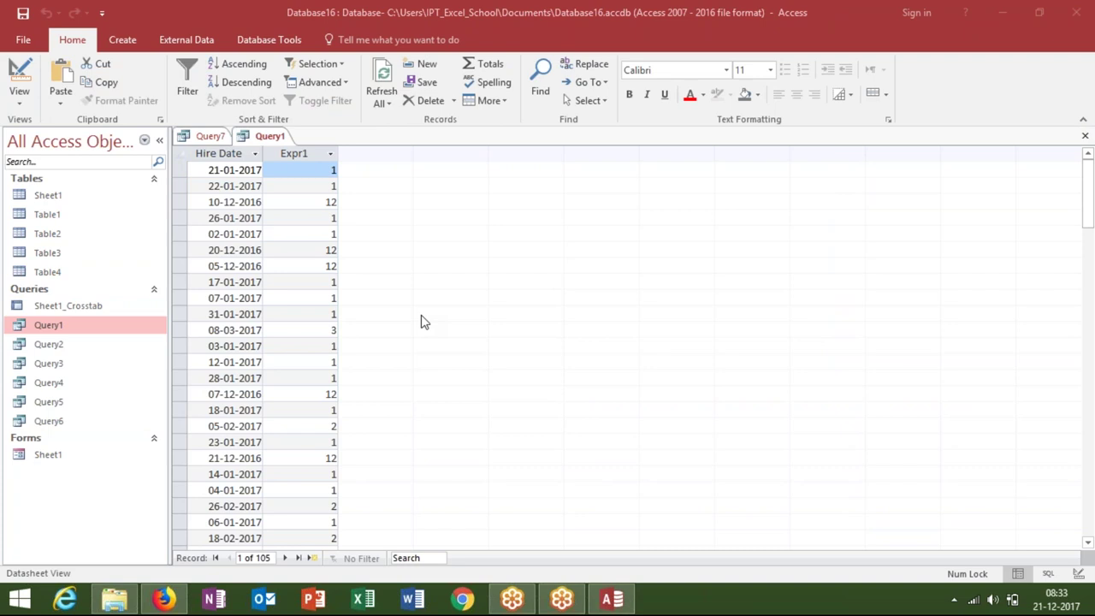
pyautogui.click(1086, 137)
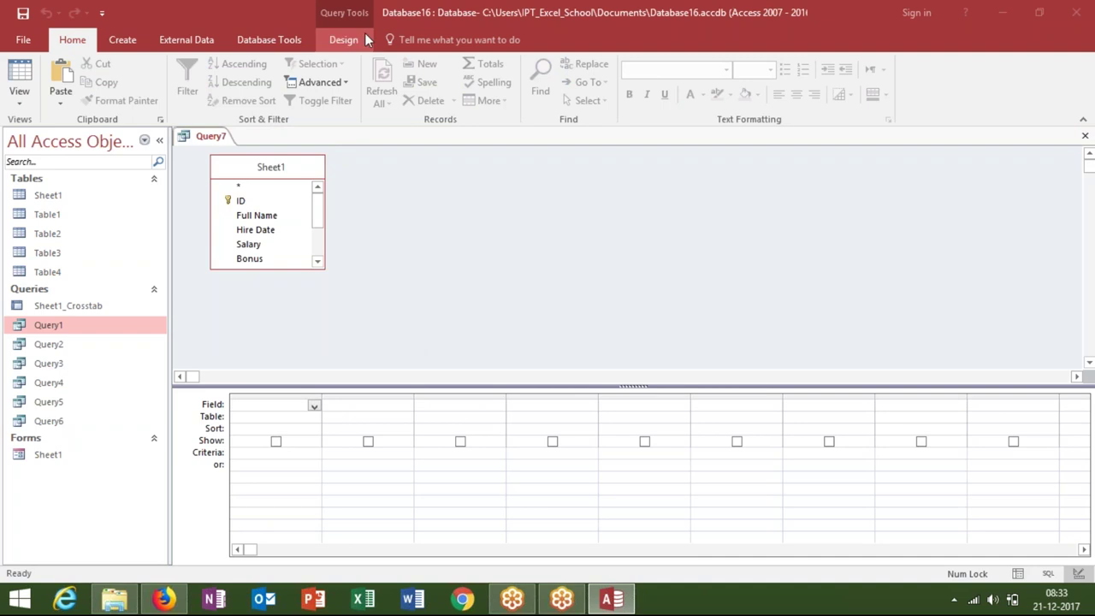
# Convert the query to a make-table query with Sheet1 as the destination table
pyautogui.click(343, 47)
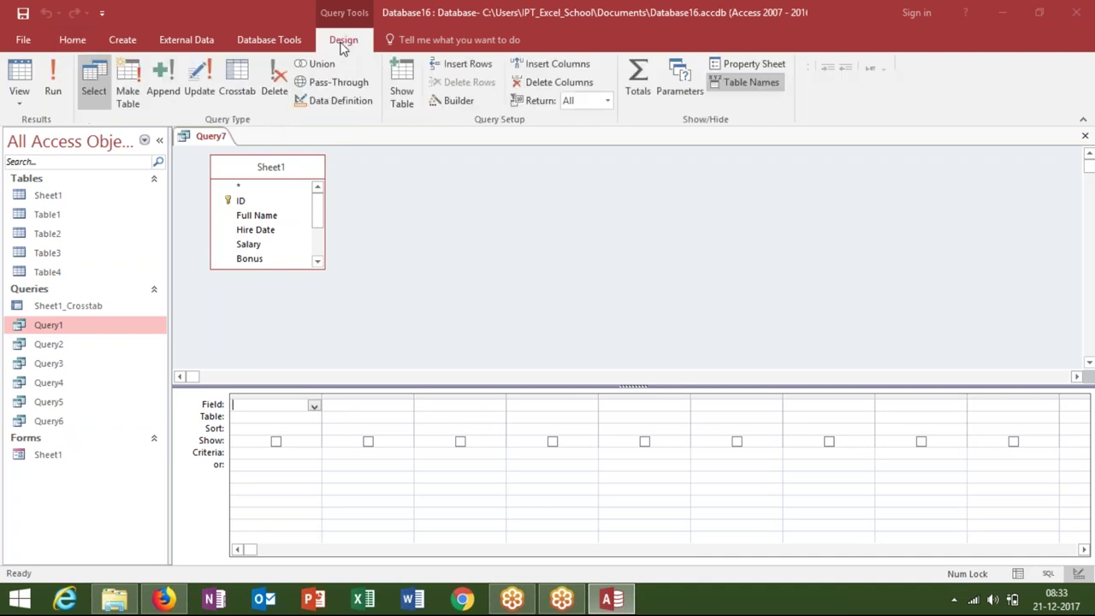
pyautogui.click(133, 110)
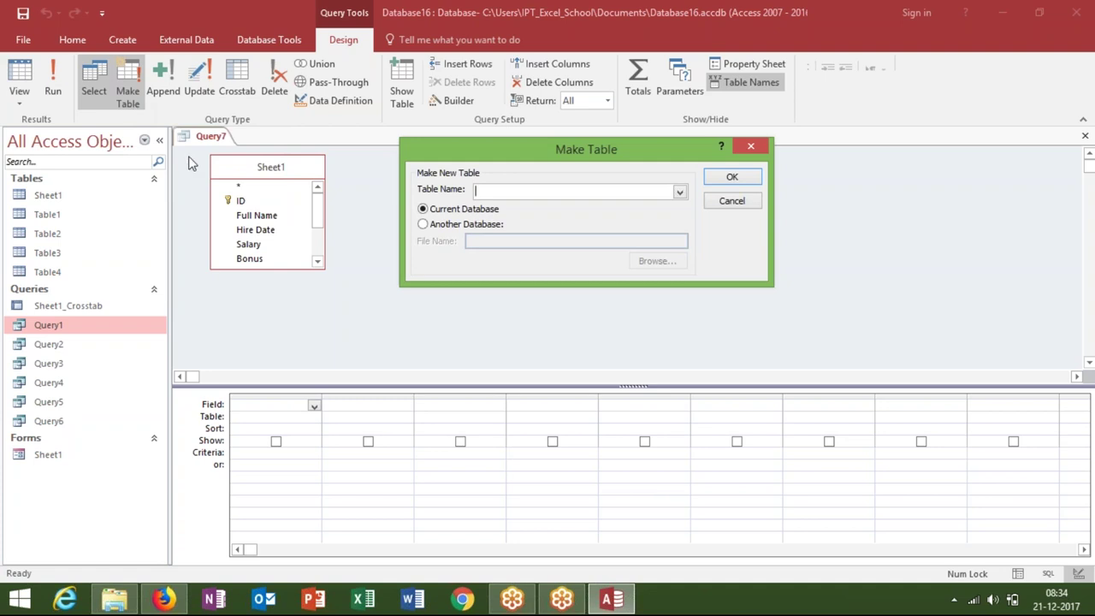
pyautogui.click(679, 192)
pyautogui.click(679, 207)
pyautogui.click(745, 178)
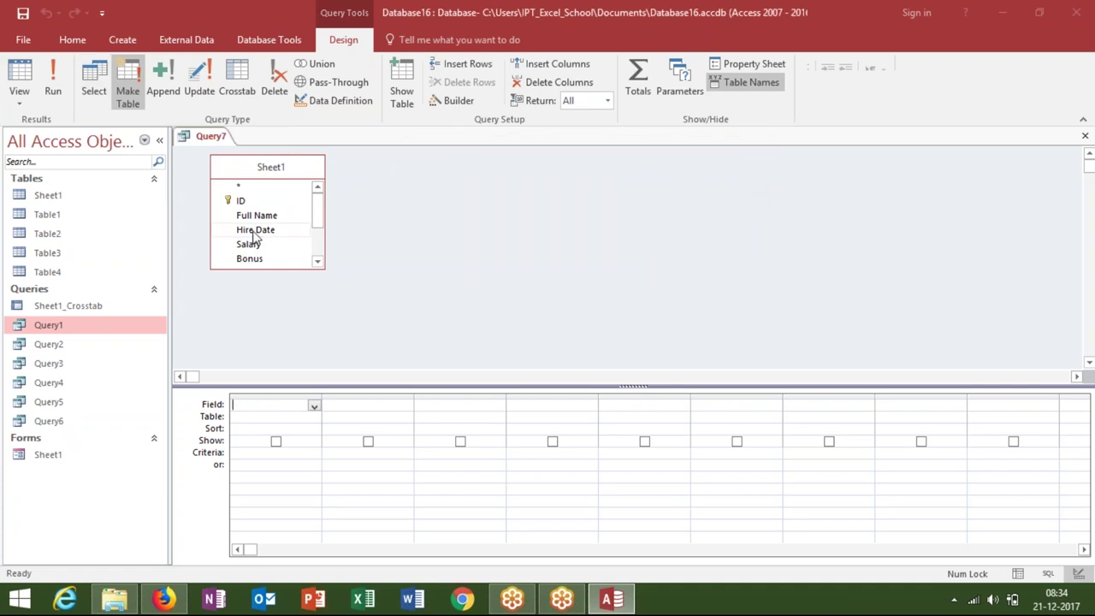
# Add Sheet1.* and a hidden City_Code column with criterion Pune, then close the design
pyautogui.doubleClick(264, 187)
pyautogui.moveTo(319, 212); pyautogui.dragTo(320, 247)
pyautogui.doubleClick(256, 262)
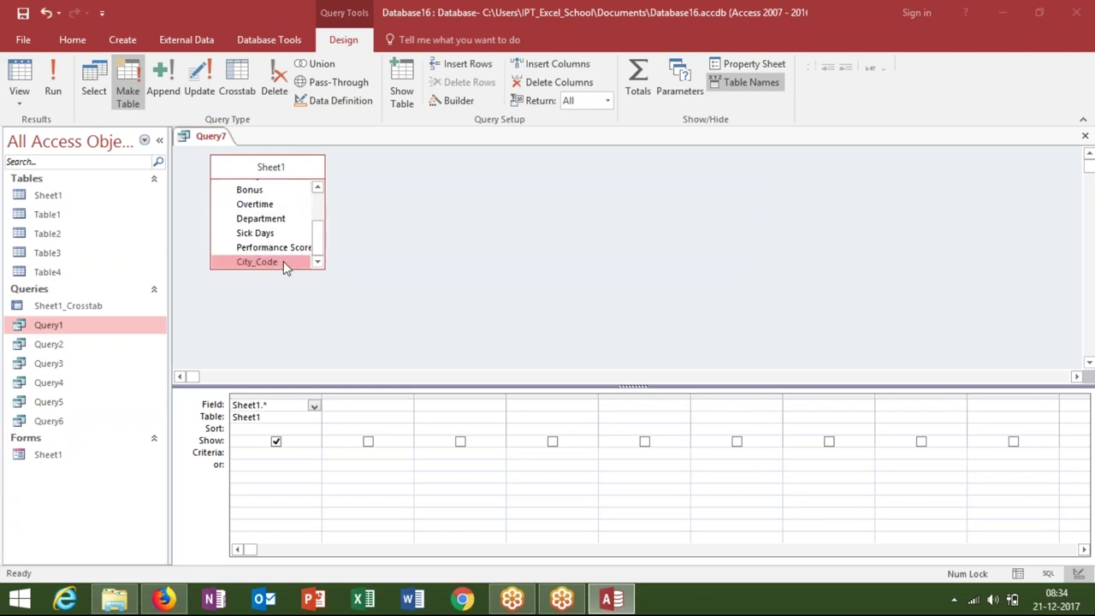
pyautogui.click(341, 458)
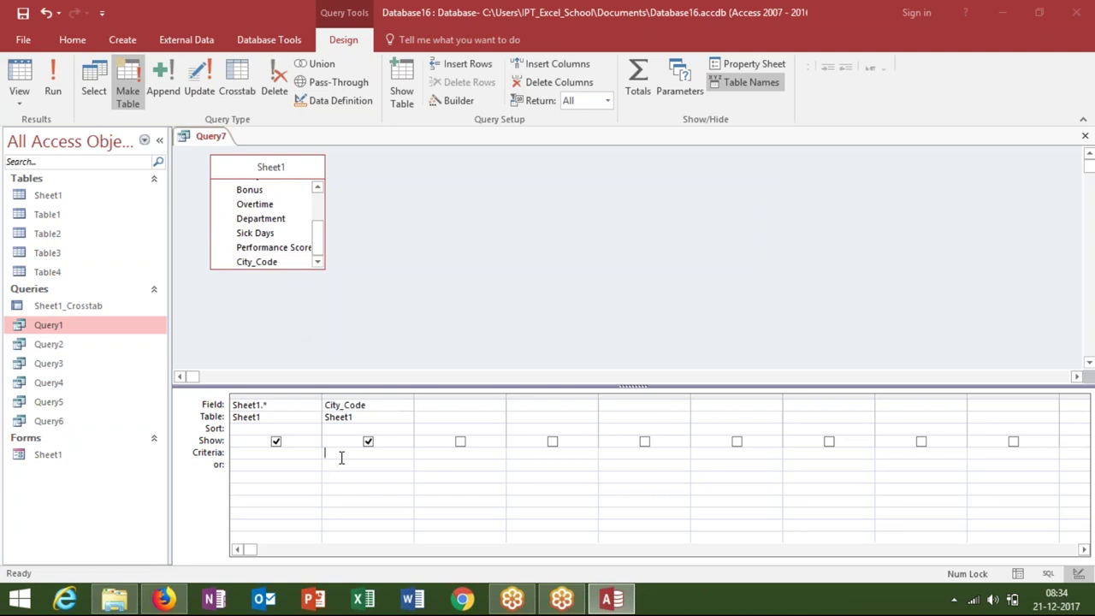
pyautogui.write('Pune')
pyautogui.click(369, 442)
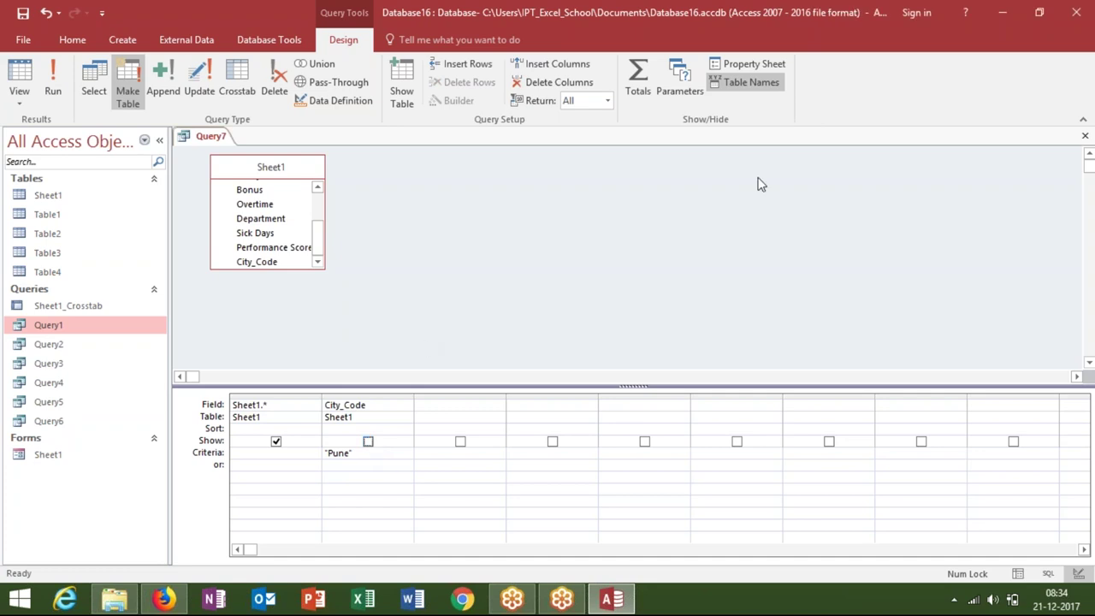
pyautogui.click(1085, 137)
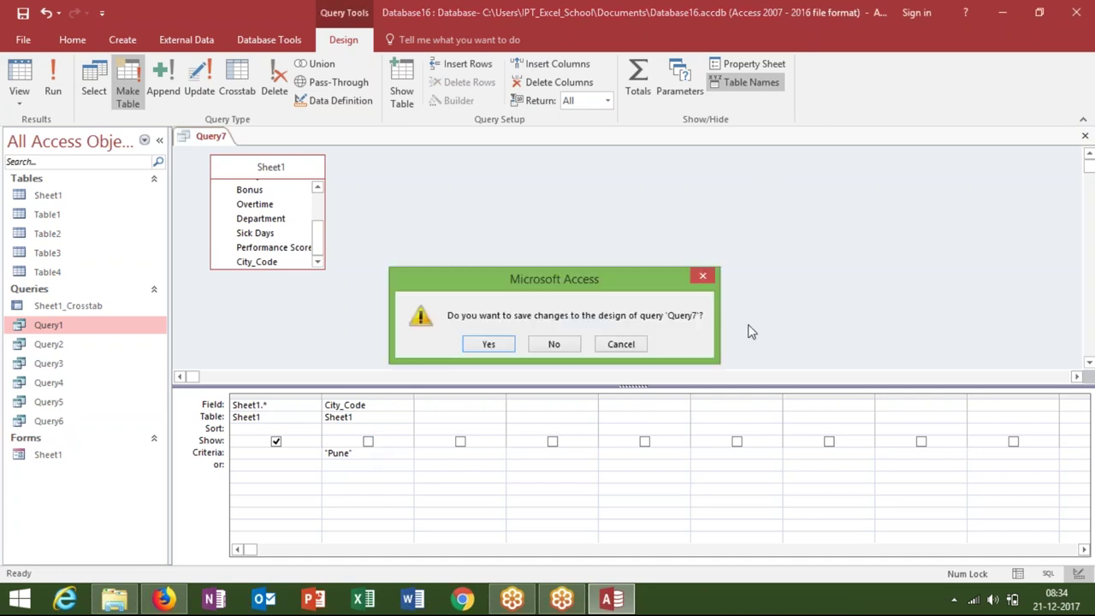
# Save the query as Query7 and run it, dismissing the source-and-destination error
pyautogui.click(489, 344)
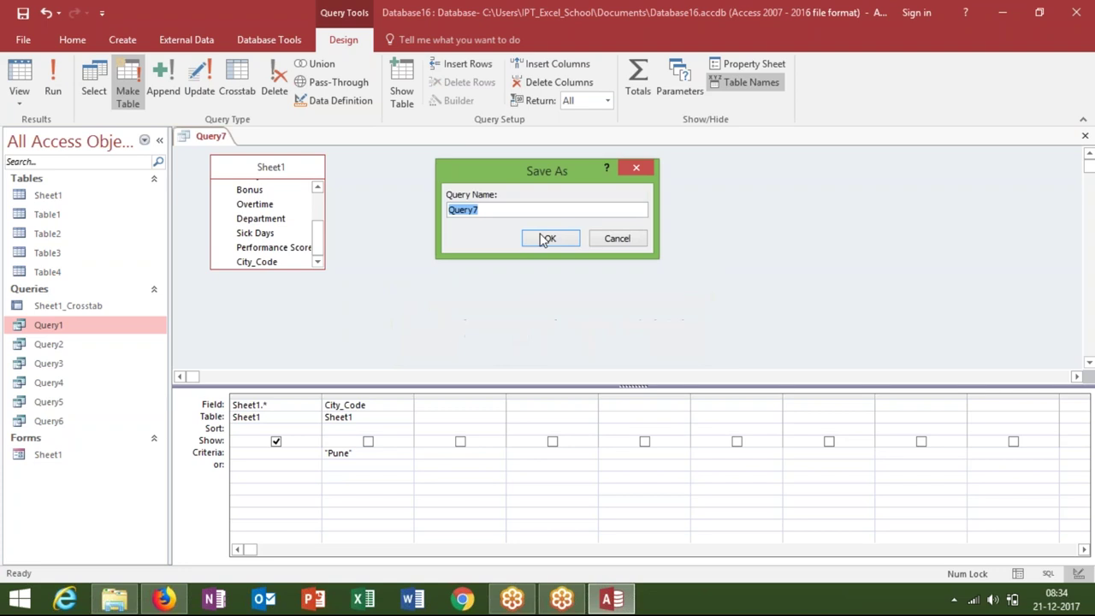
pyautogui.click(551, 237)
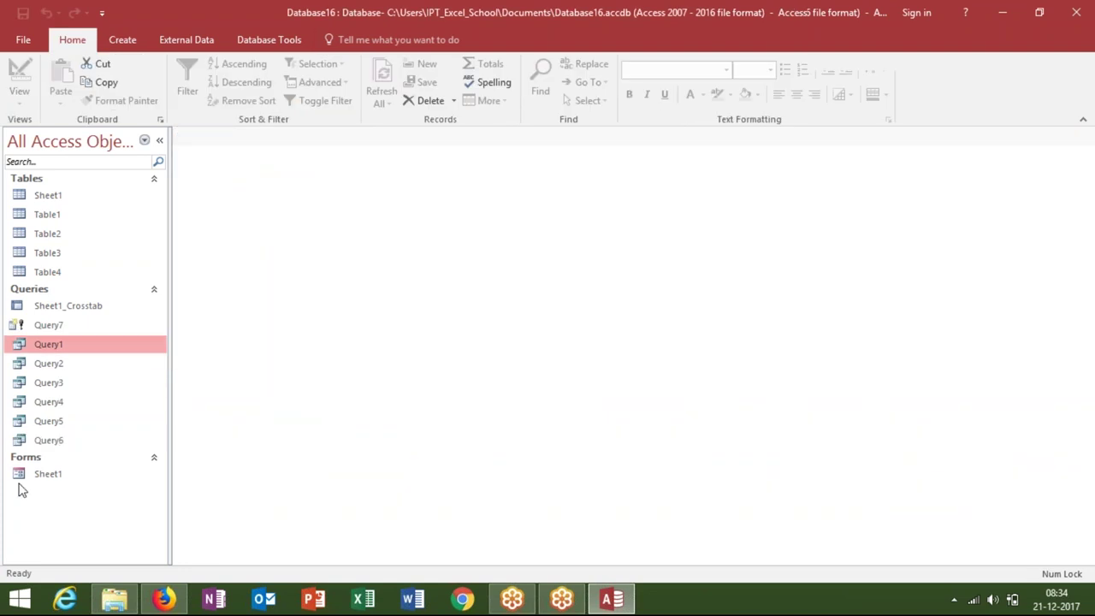
pyautogui.doubleClick(53, 328)
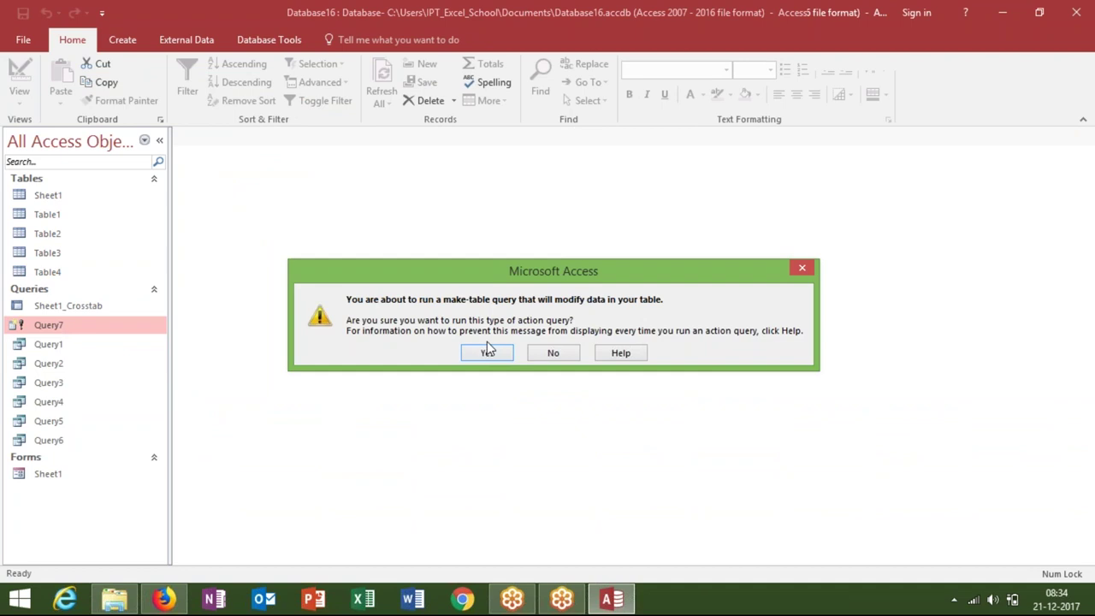
pyautogui.click(490, 354)
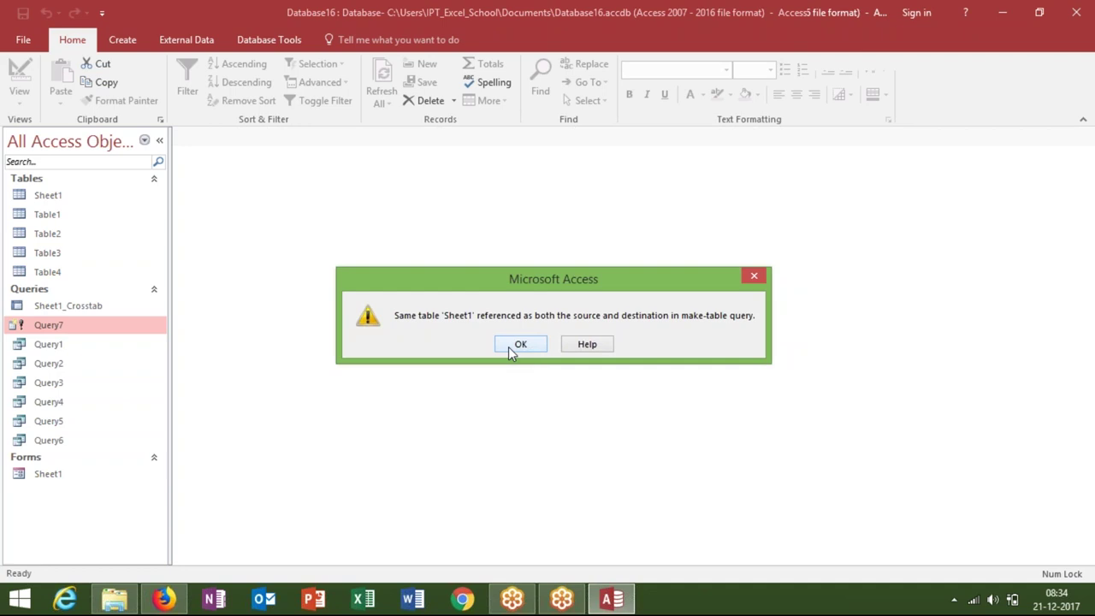
pyautogui.click(514, 347)
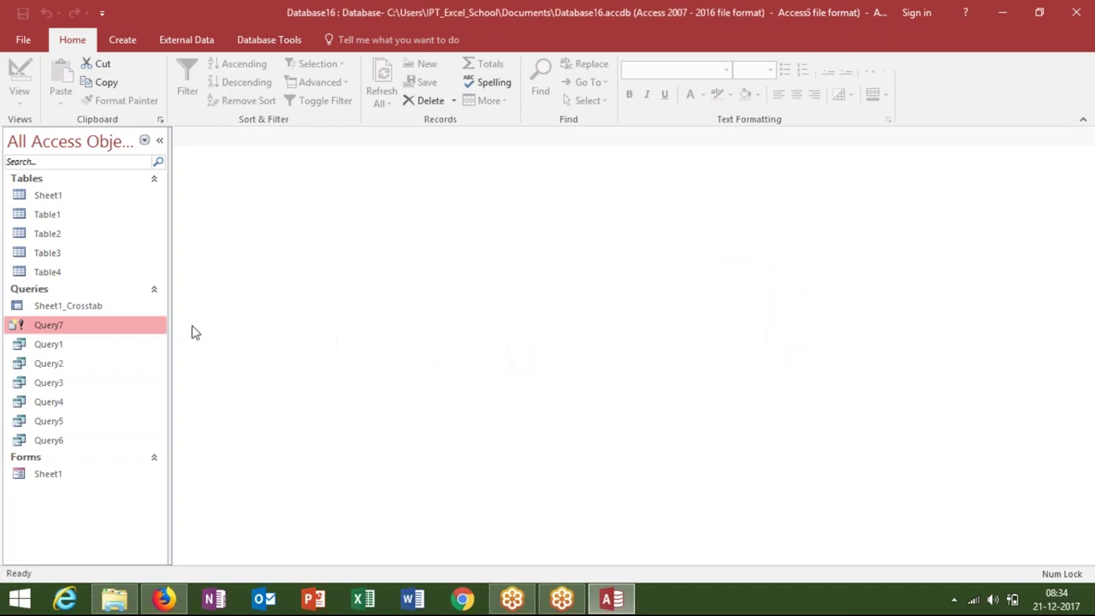
# Retarget Query7's make-table output to a new table named Data and save the design
pyautogui.rightClick(149, 329)
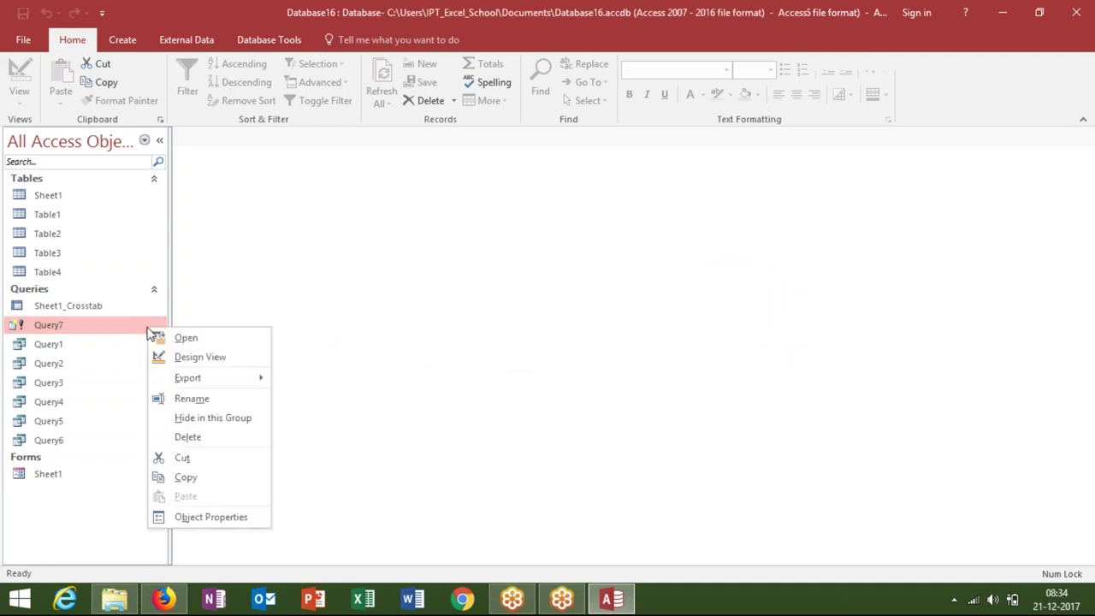
pyautogui.click(188, 357)
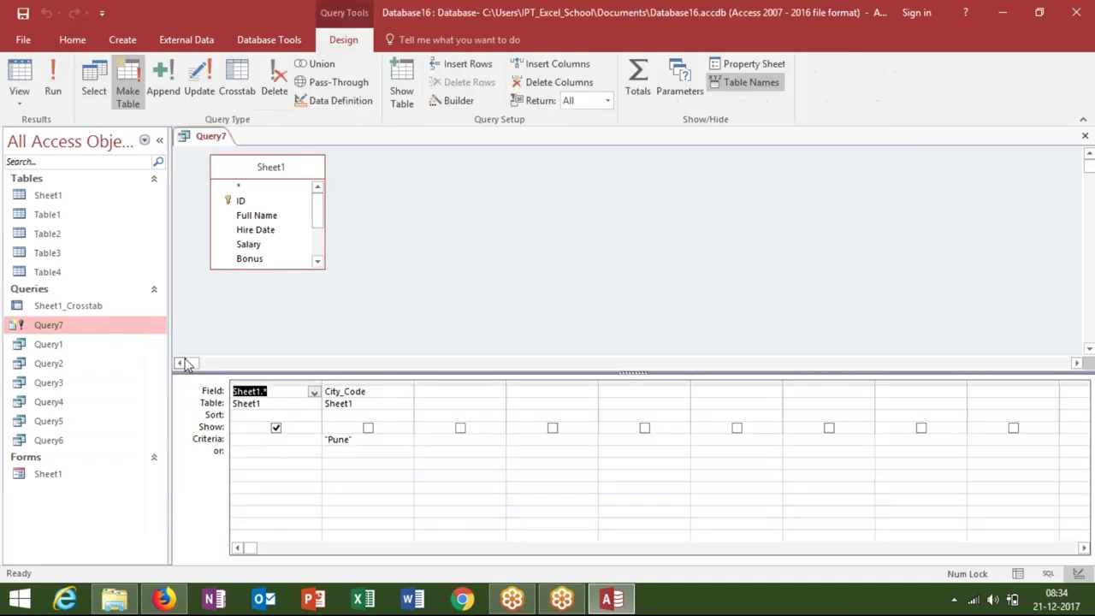
pyautogui.click(127, 86)
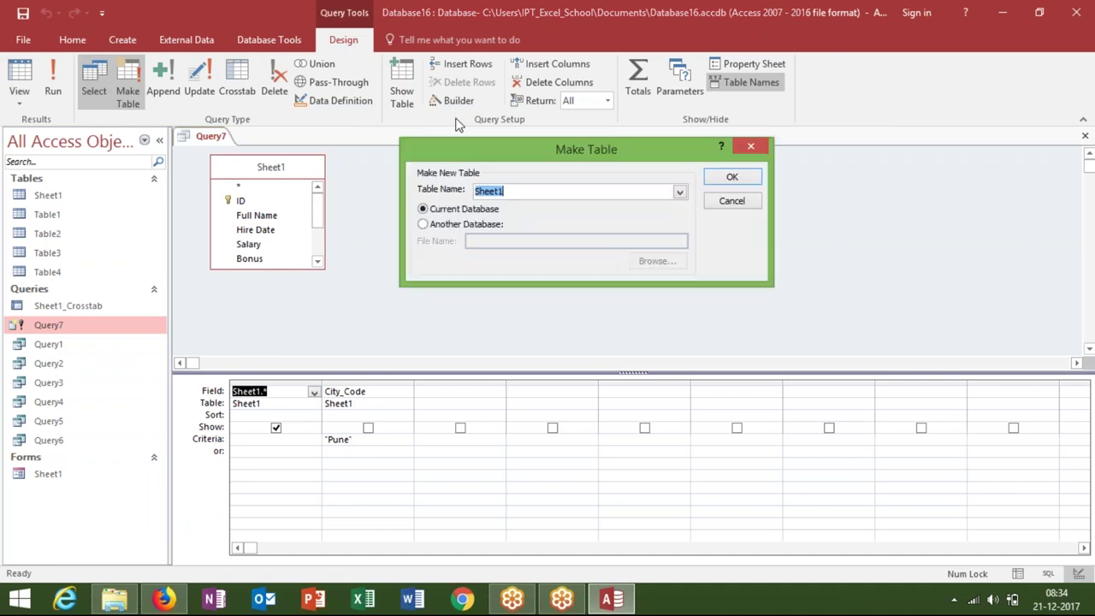
pyautogui.press('BackSpace')
pyautogui.write('ata1')
pyautogui.click(730, 179)
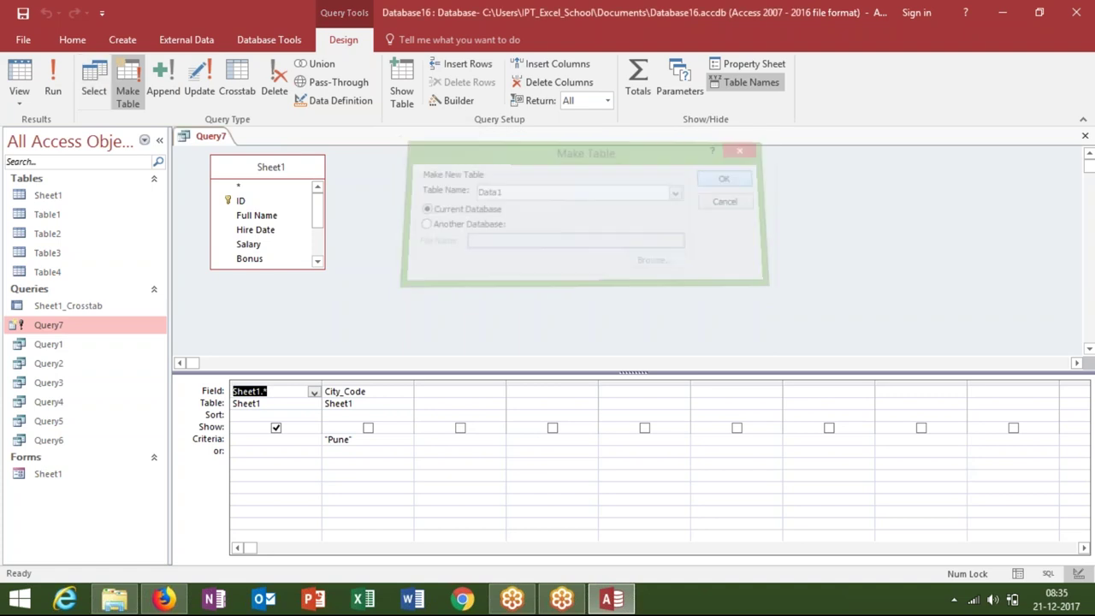
pyautogui.click(1085, 139)
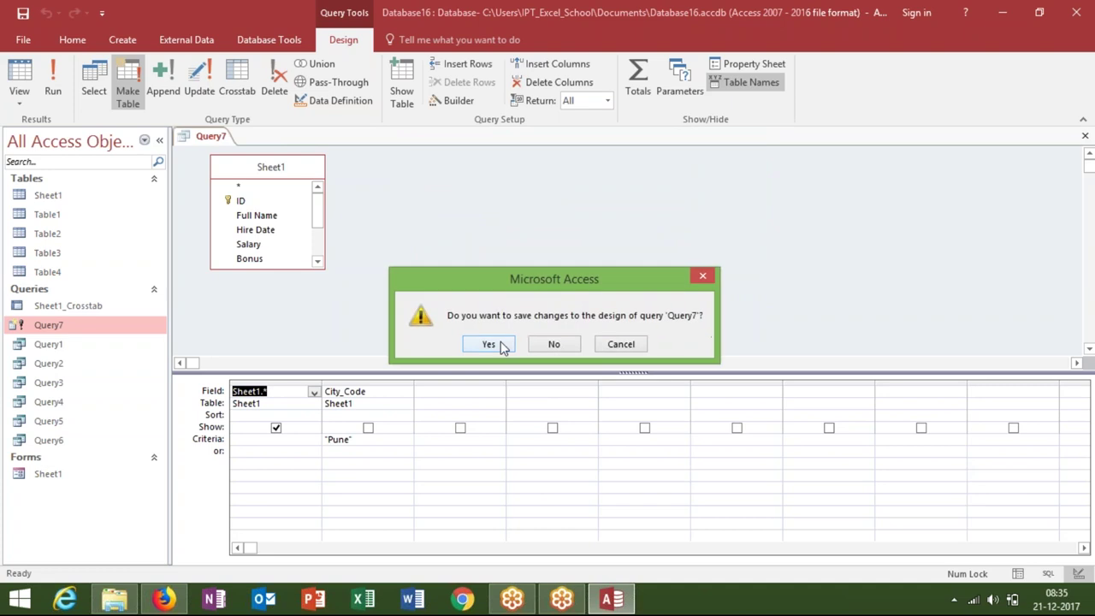
pyautogui.click(504, 348)
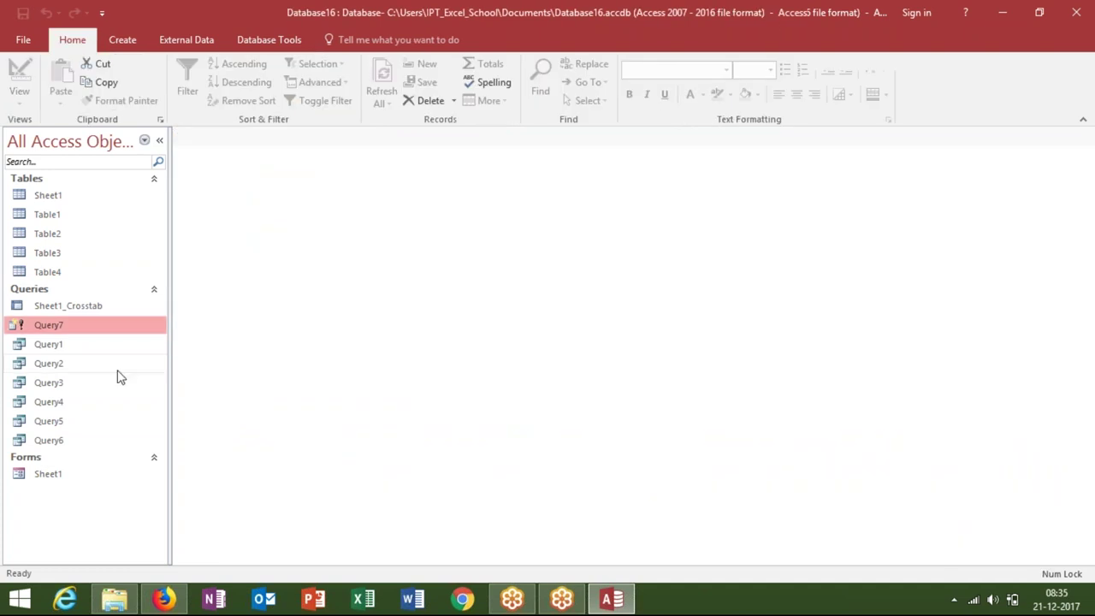
# Run Query7 to paste the Pune row into the new Data1 table
pyautogui.doubleClick(118, 335)
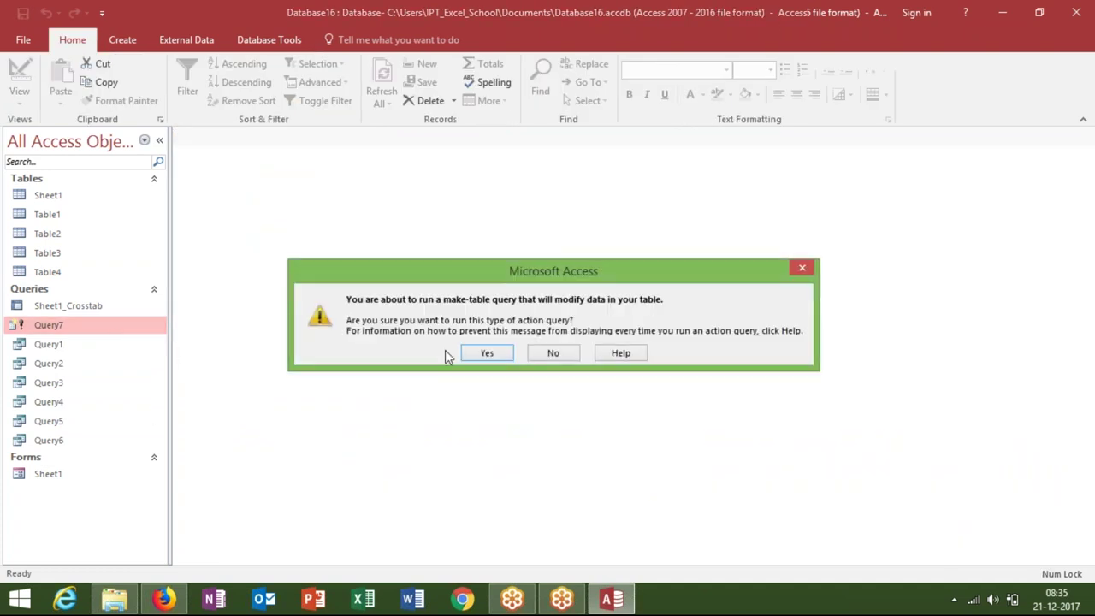
pyautogui.click(476, 354)
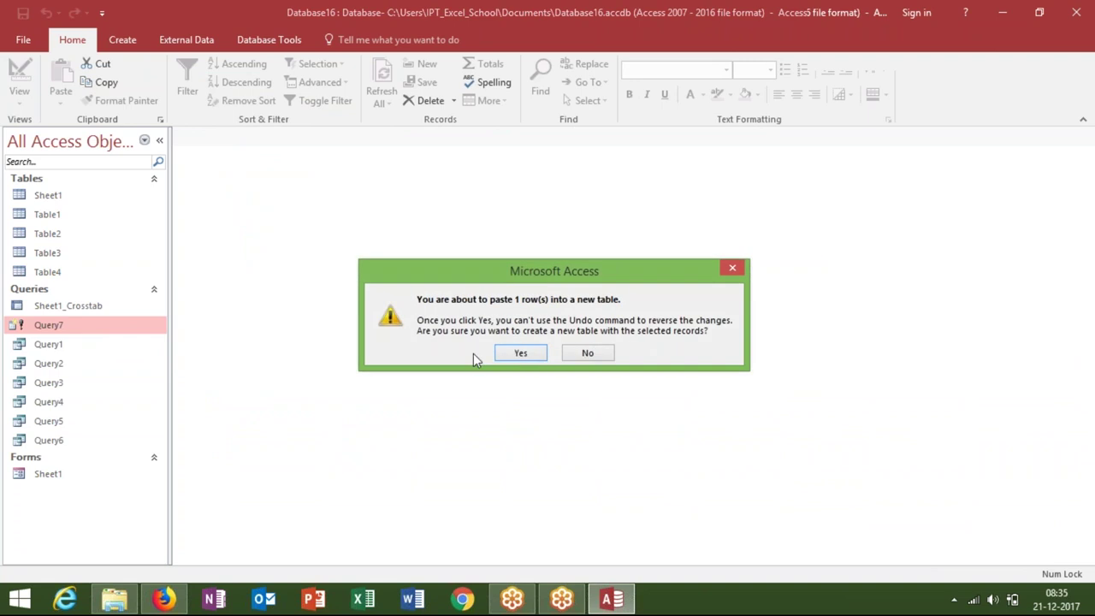
pyautogui.click(520, 354)
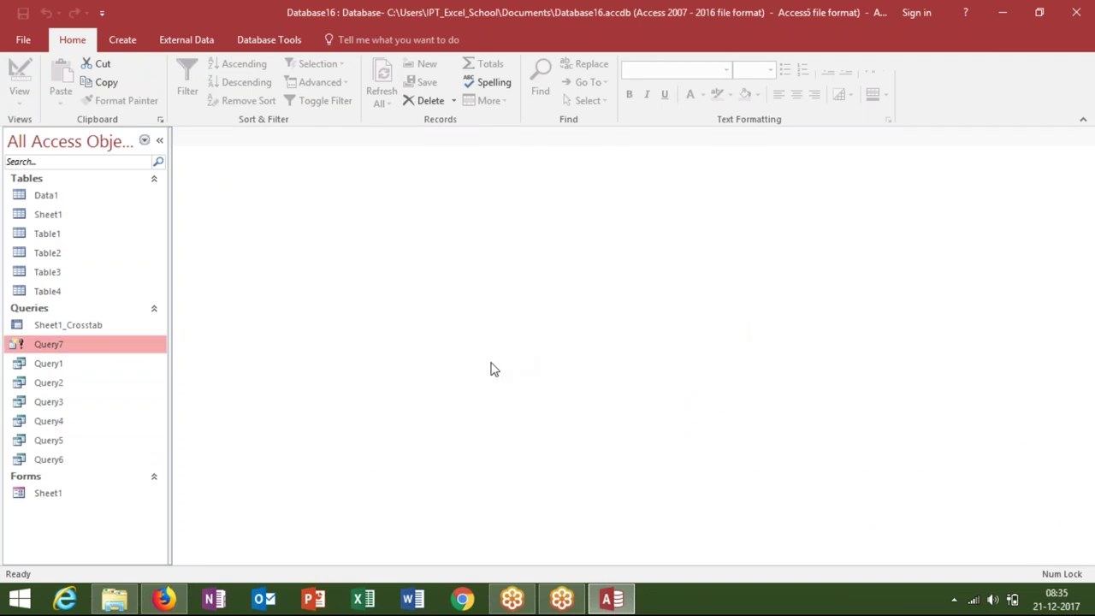
# Open Data1 to check its City_Code value, then open the Sheet1 table
pyautogui.click(64, 198)
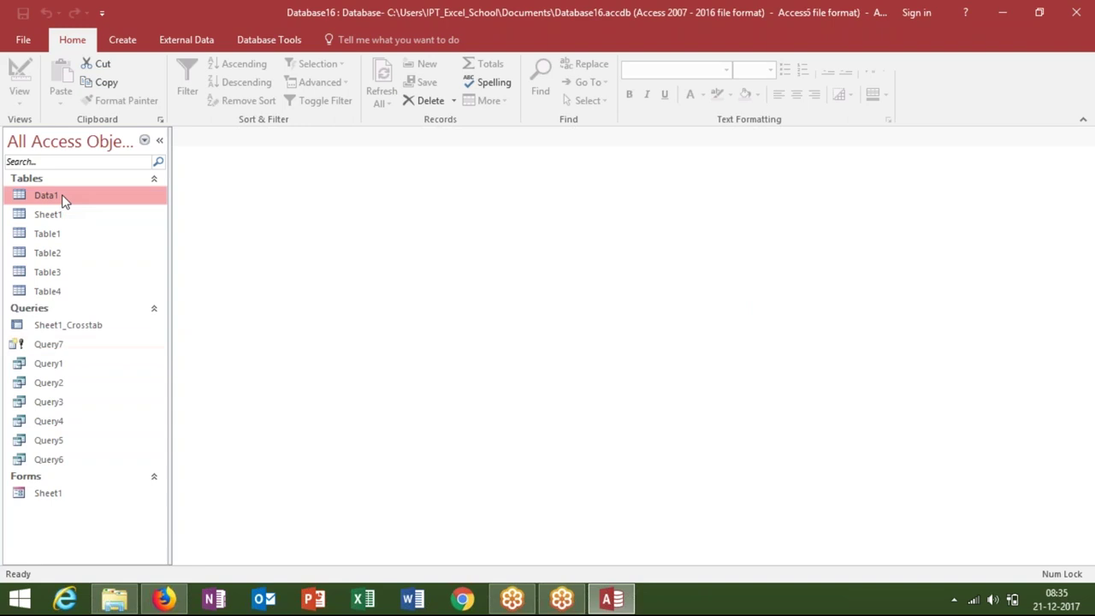
pyautogui.doubleClick(64, 198)
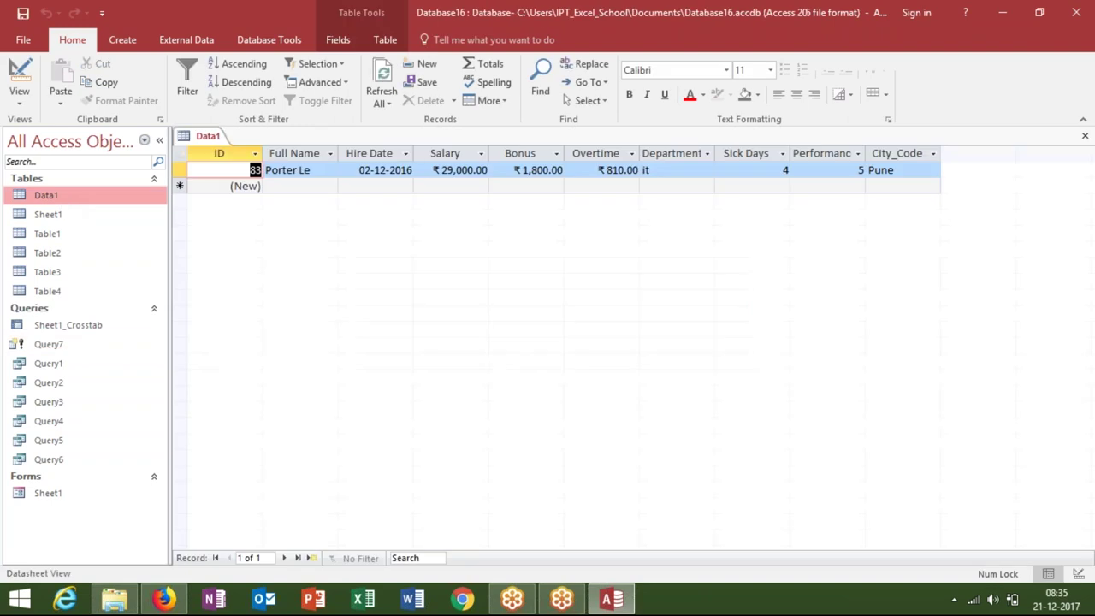
pyautogui.click(903, 169)
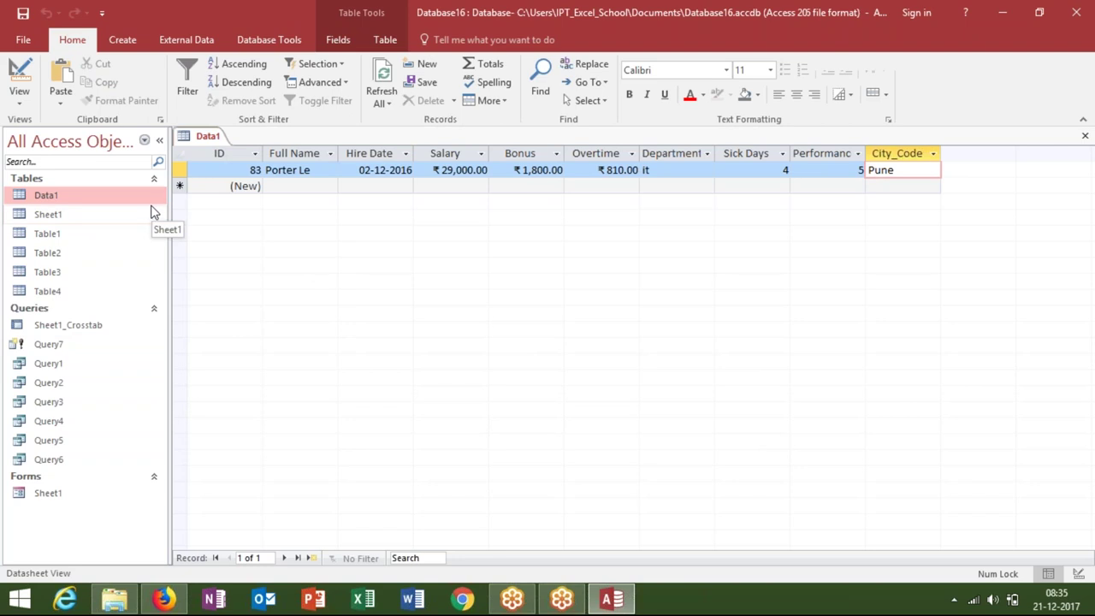
pyautogui.doubleClick(118, 215)
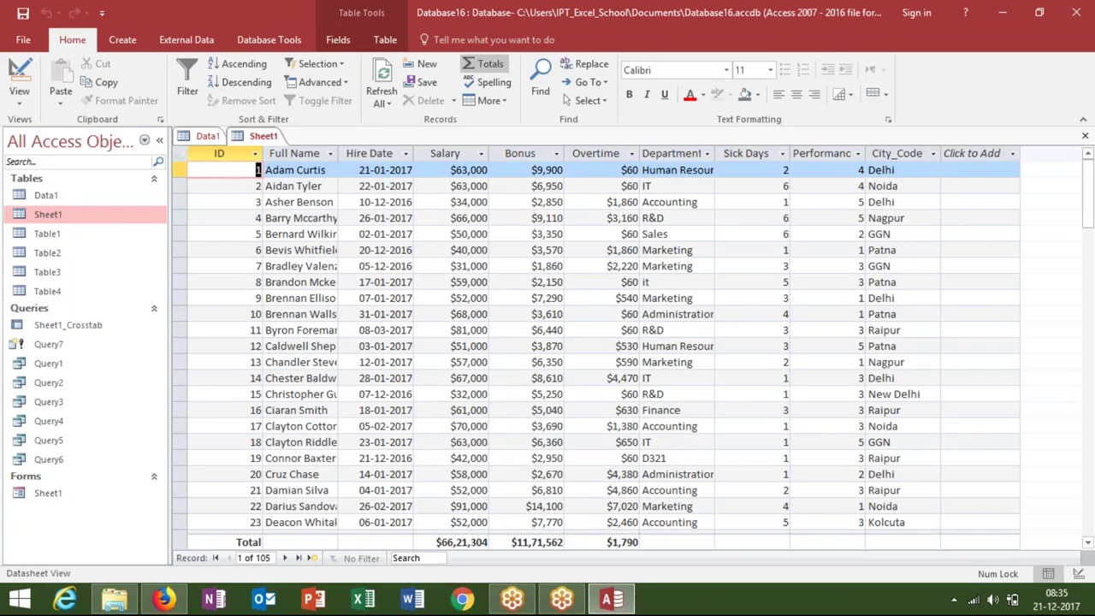
# Filter Sheet1's City_Code column to show only Pune records
pyautogui.click(921, 157)
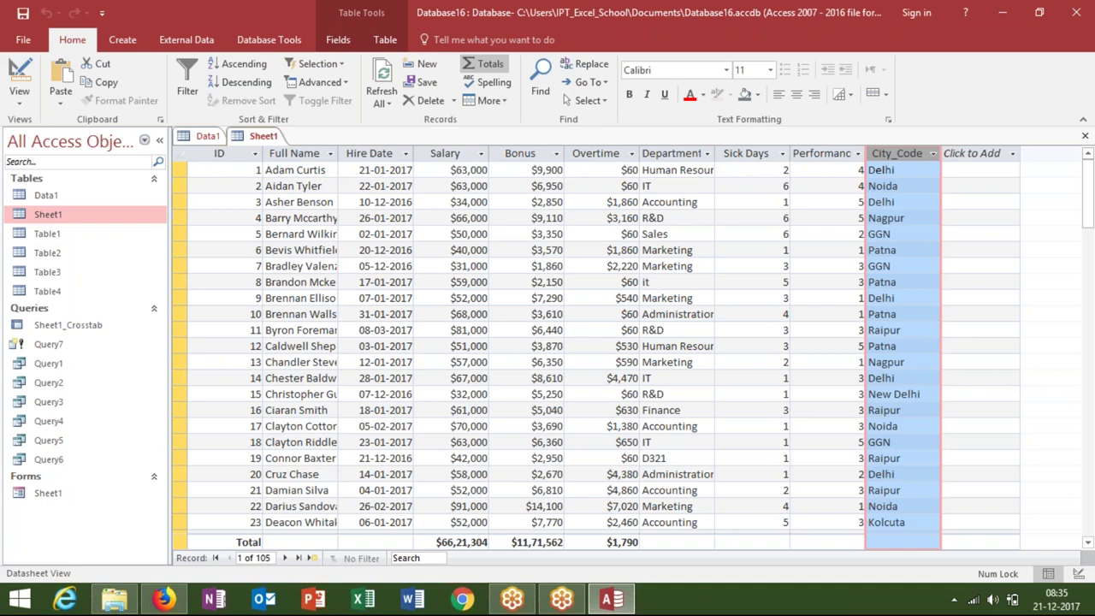
pyautogui.press('Down')
pyautogui.click(933, 154)
pyautogui.moveTo(950, 231)
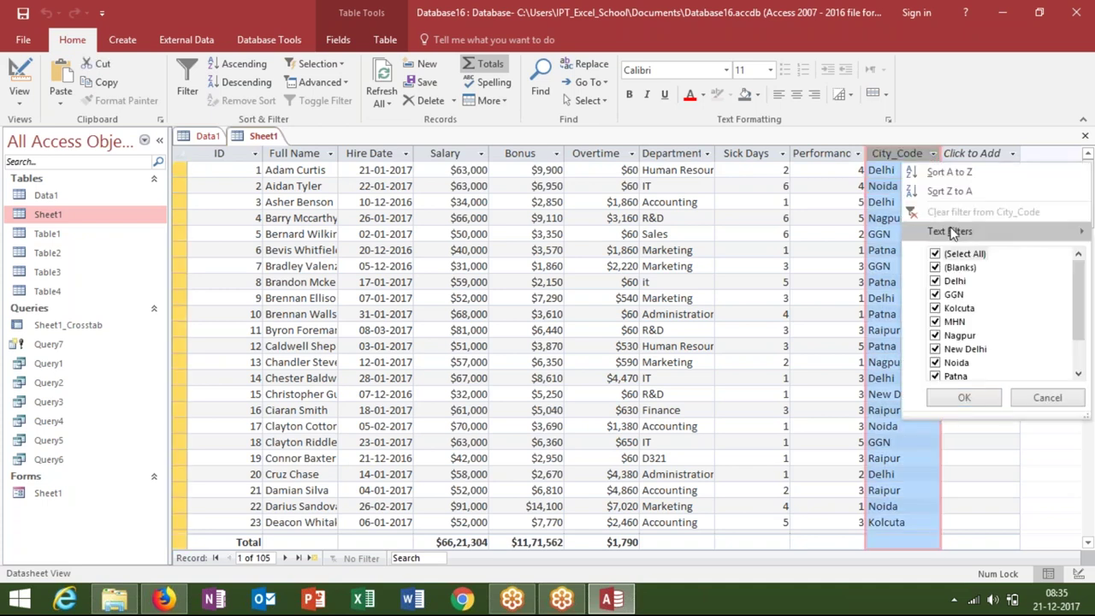
pyautogui.click(936, 254)
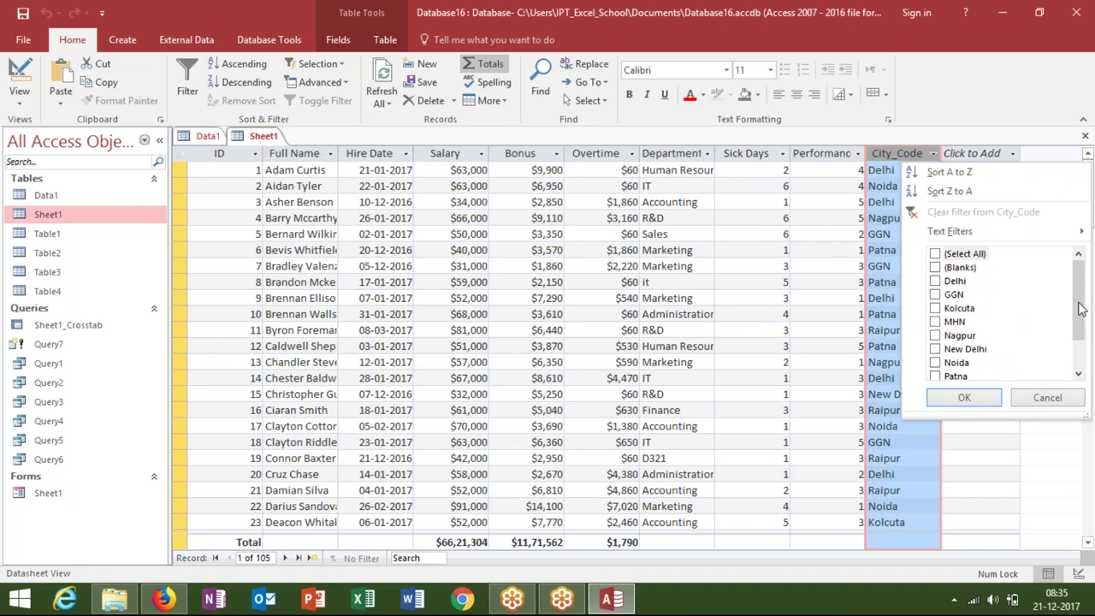
pyautogui.moveTo(1085, 308); pyautogui.dragTo(1085, 334)
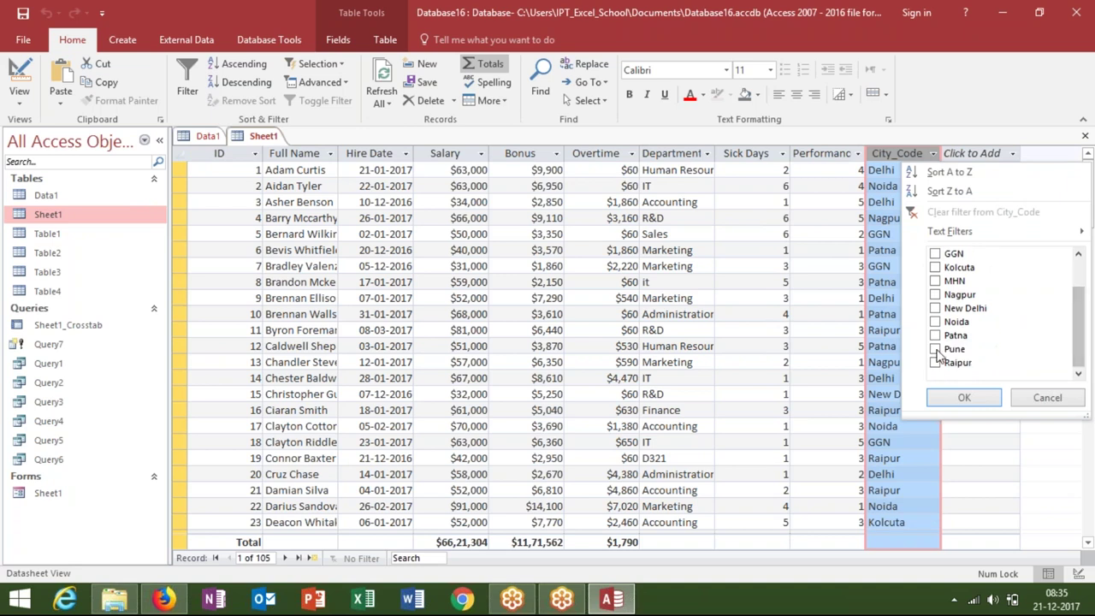
pyautogui.click(935, 349)
pyautogui.click(962, 397)
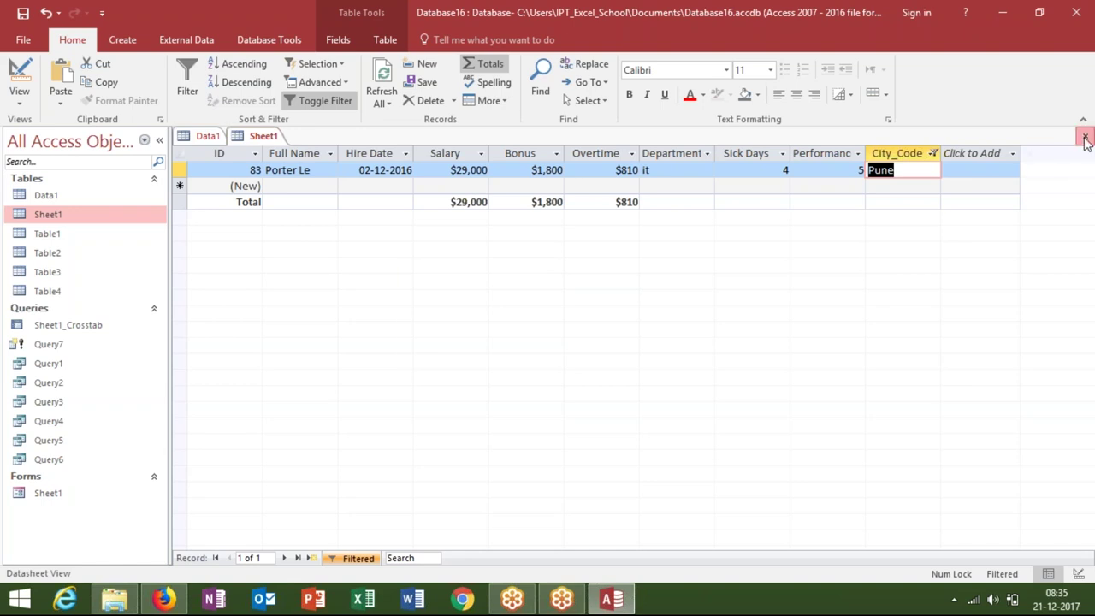
# Close Sheet1 without saving the filter, then close Data1
pyautogui.click(1085, 139)
pyautogui.click(576, 351)
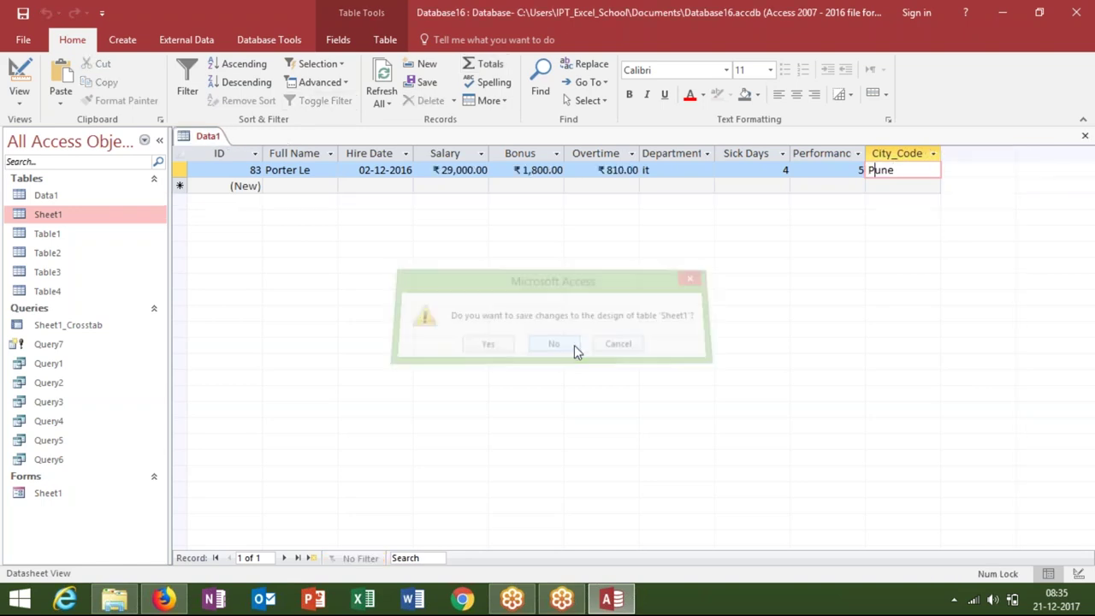
pyautogui.click(1085, 135)
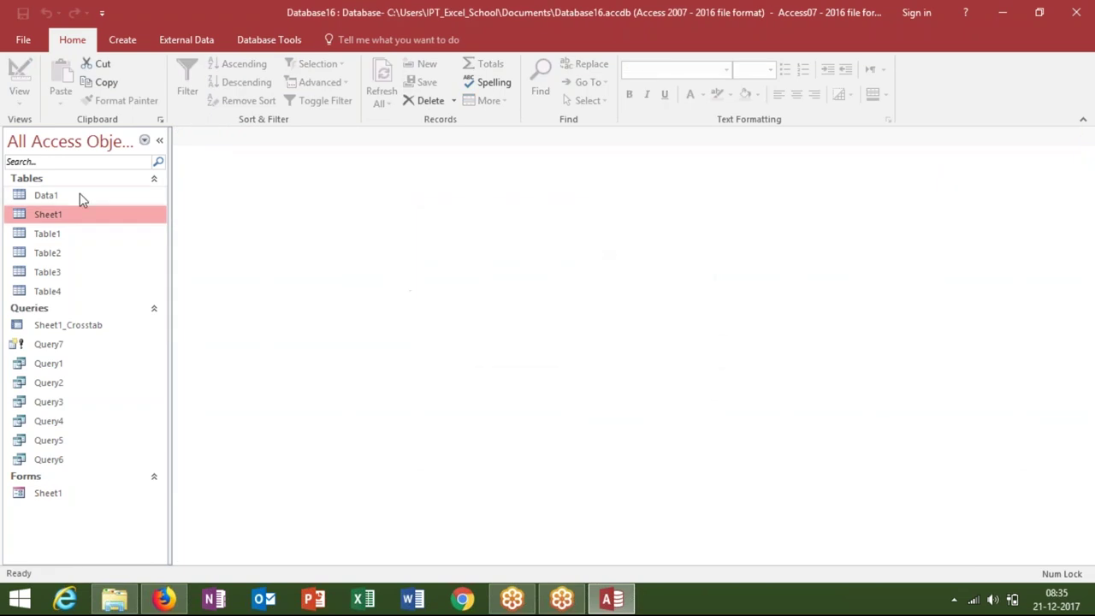
# Open Query7 in Design View from the Navigation Pane
pyautogui.click(82, 196)
pyautogui.rightClick(81, 198)
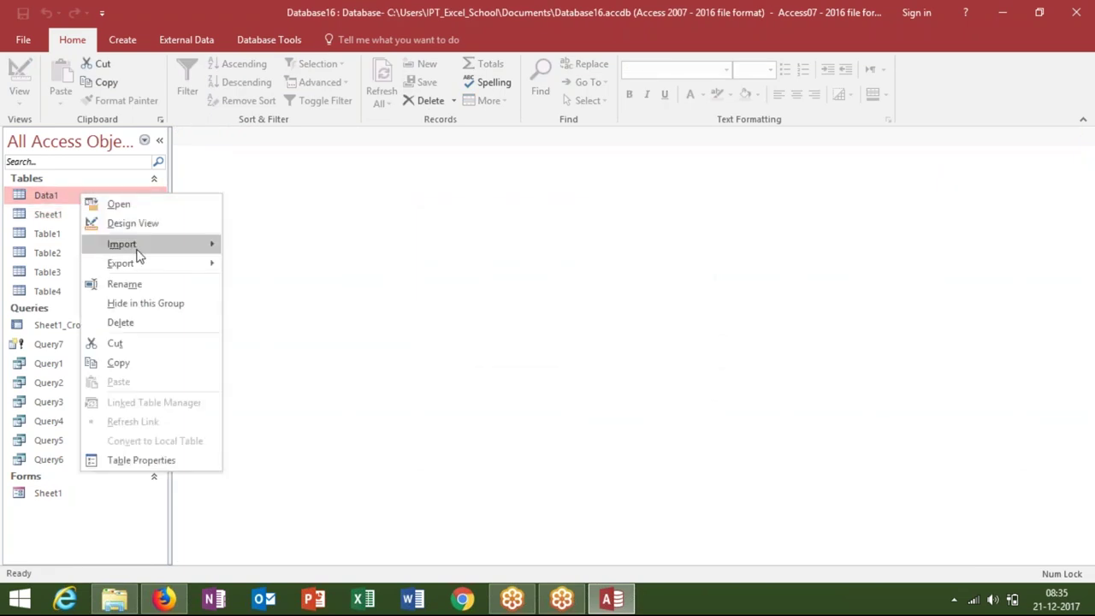
pyautogui.click(41, 347)
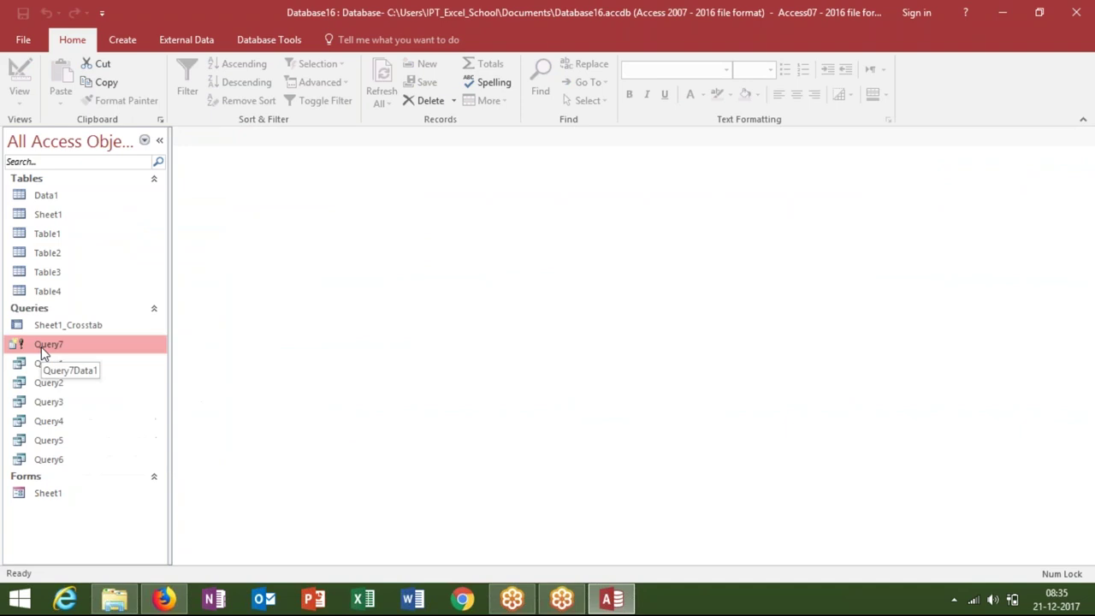
pyautogui.rightClick(41, 347)
pyautogui.click(92, 377)
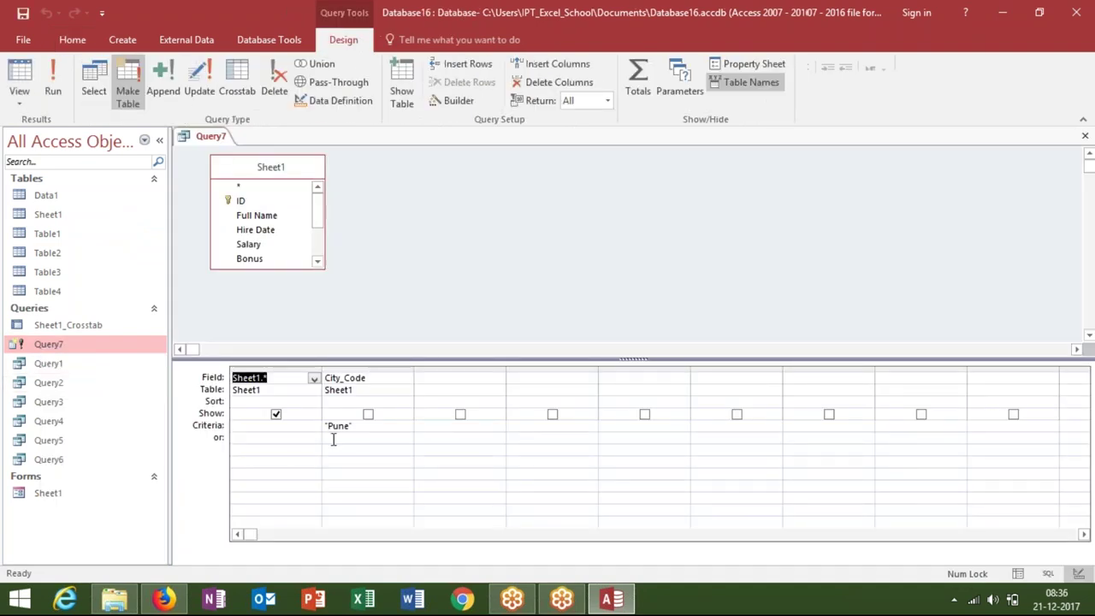
# Replace City_Code's Pune criterion with the parameter prompt [Please Enter City]
pyautogui.click(360, 430)
pyautogui.press('BackSpace')
pyautogui.press('BackSpace')
pyautogui.press('BackSpace')
pyautogui.press('BackSpace')
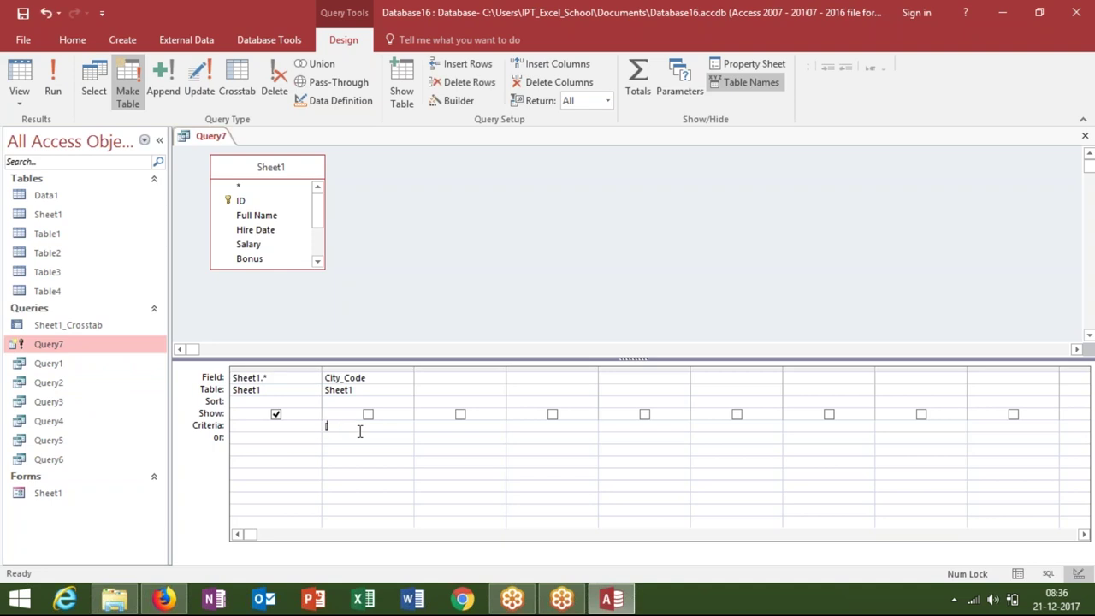
pyautogui.write('ase E')
pyautogui.write('nter')
pyautogui.press('BackSpace')
pyautogui.write('y]')
pyautogui.click(411, 317)
# Delete Data1 from the Navigation Pane and confirm the deletion
pyautogui.rightClick(60, 202)
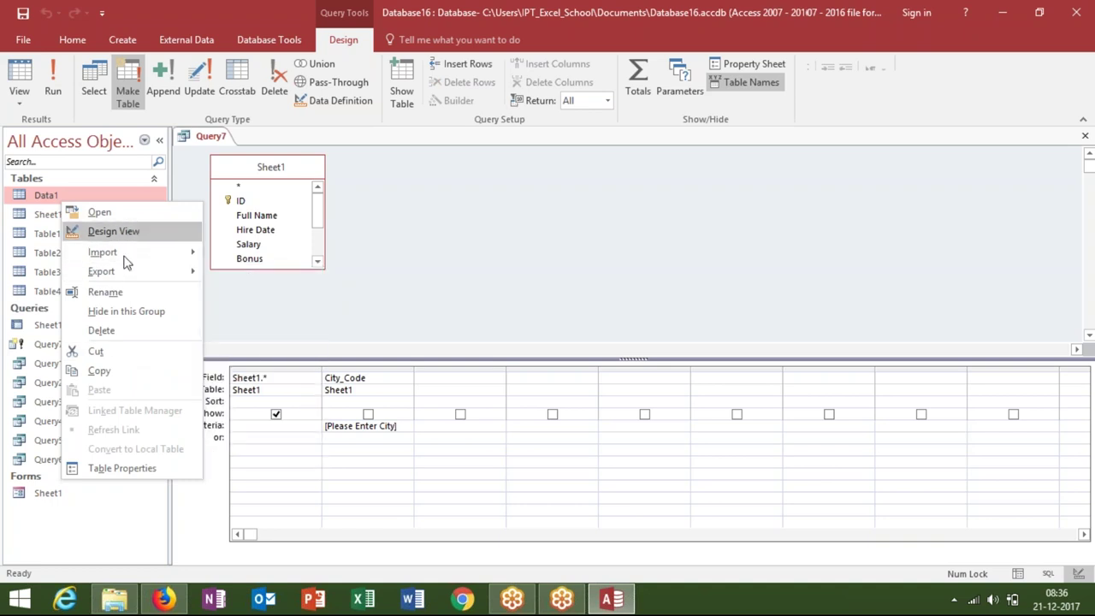
pyautogui.click(103, 332)
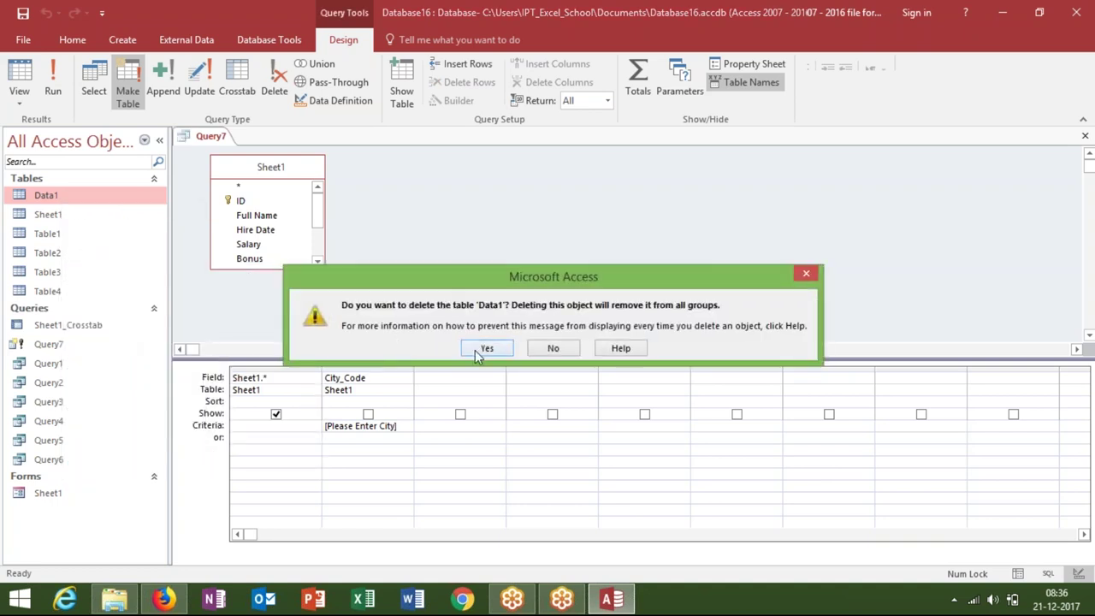
pyautogui.click(485, 351)
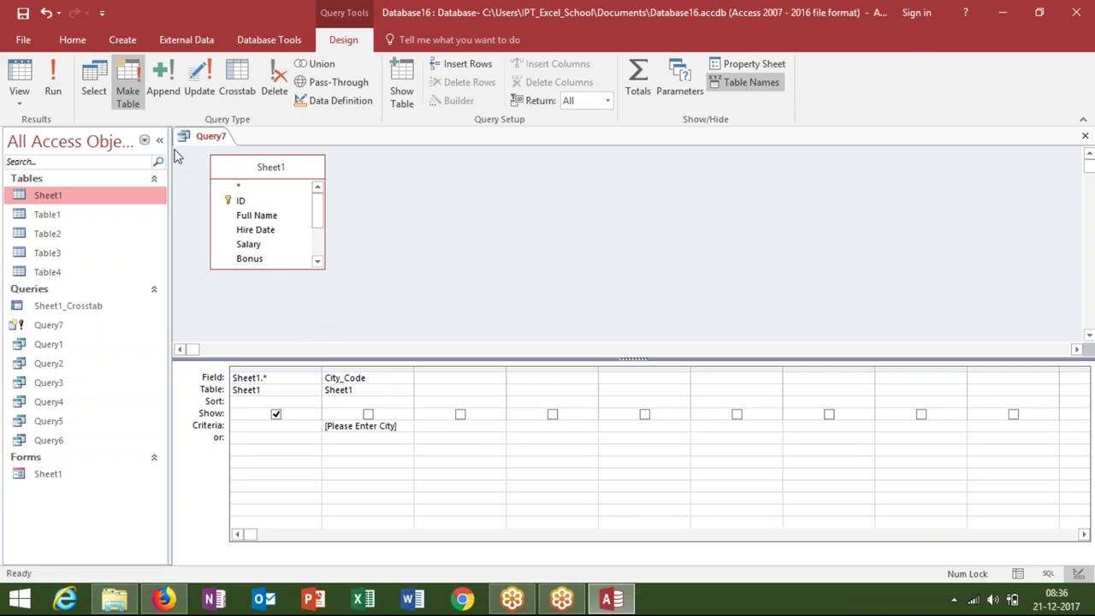
# Switch Query7 from the design grid to SQL View
pyautogui.click(25, 112)
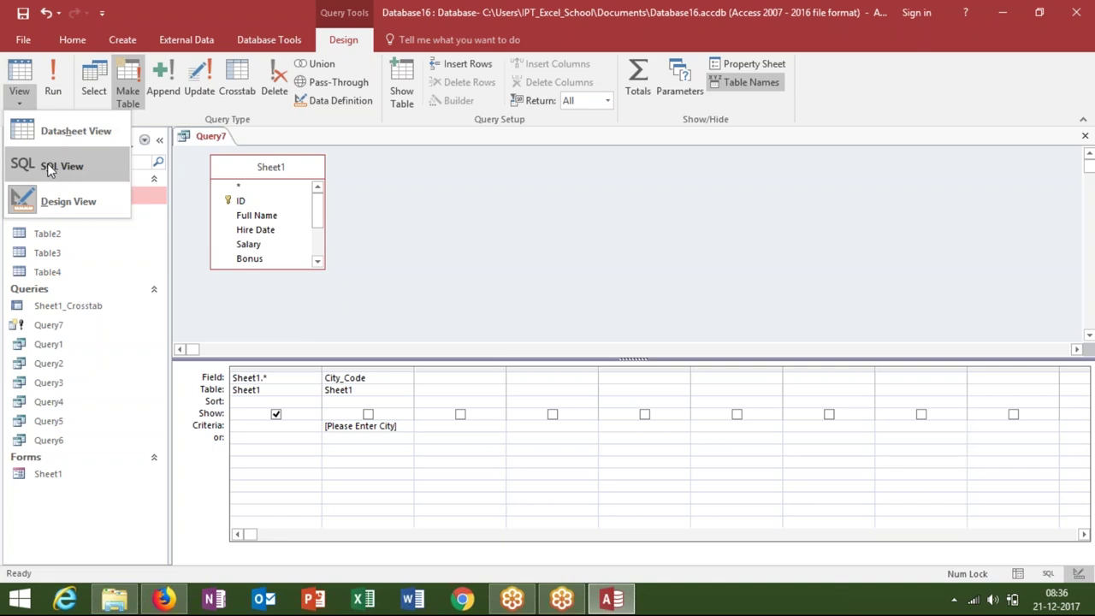
pyautogui.click(49, 166)
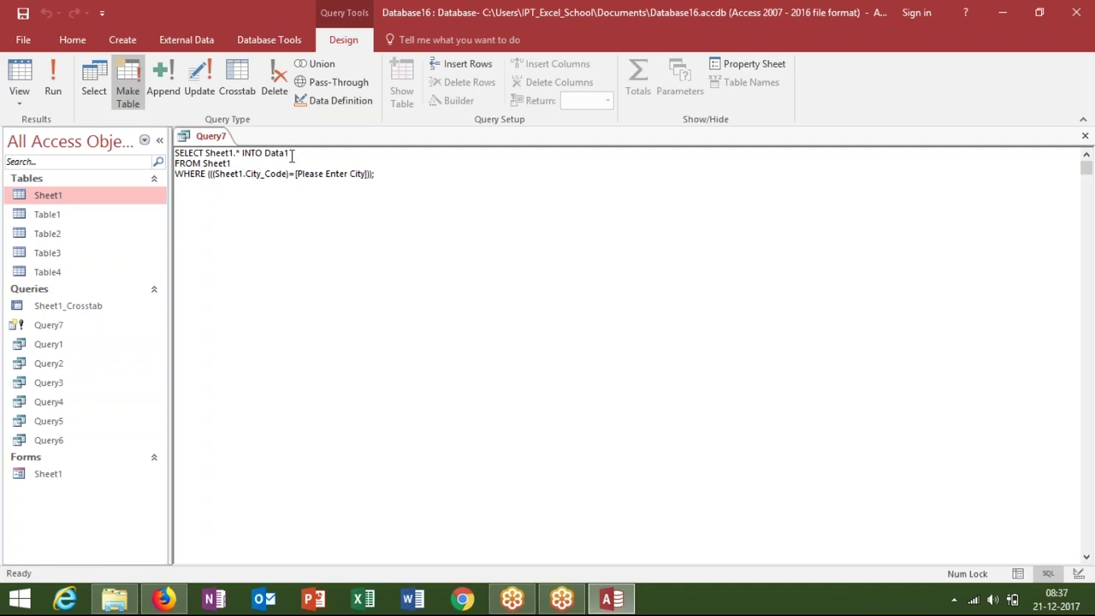
# Overwrite the Data1 target after INTO in Query7's SQL; the first save attempt hits a syntax error
pyautogui.doubleClick(291, 154)
pyautogui.click(291, 154)
pyautogui.doubleClick(291, 154)
pyautogui.click(326, 194)
pyautogui.moveTo(296, 176); pyautogui.dragTo(369, 173)
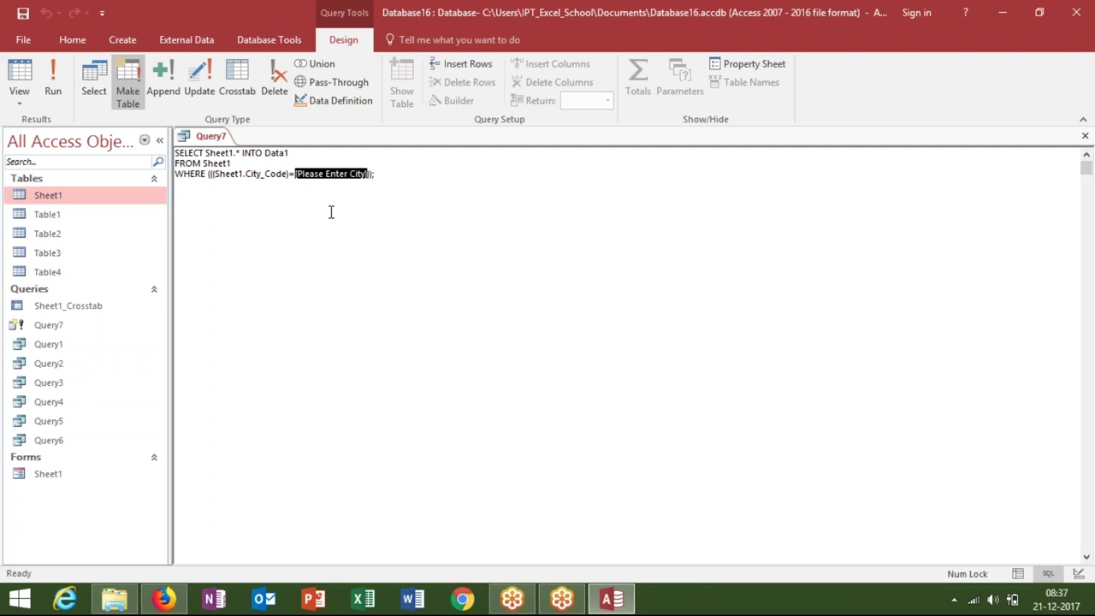
pyautogui.moveTo(317, 155); pyautogui.dragTo(266, 160)
pyautogui.write('?')
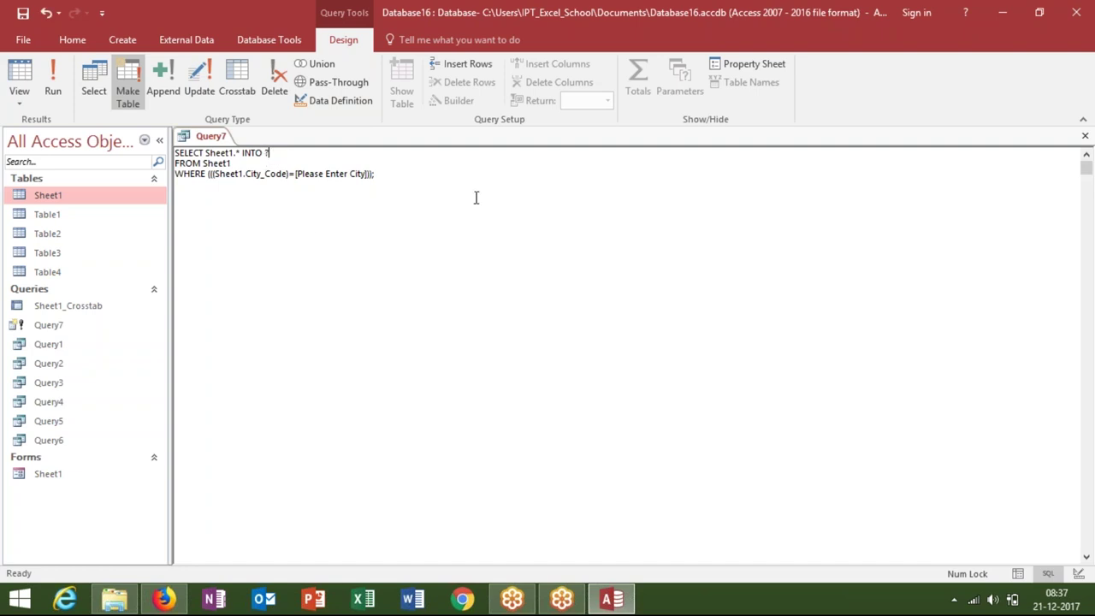
pyautogui.click(1084, 136)
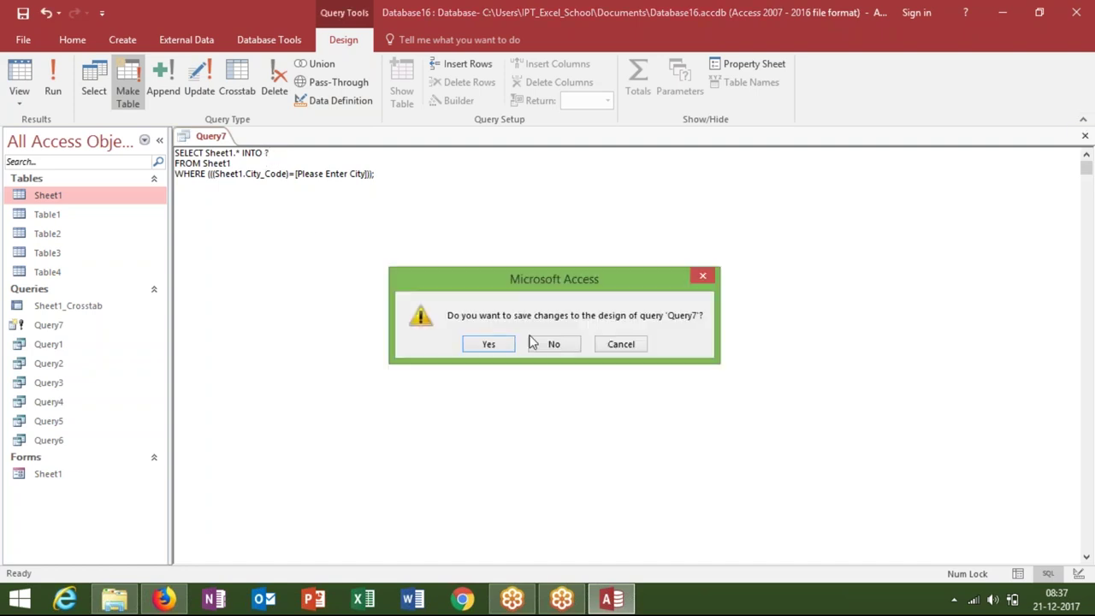
pyautogui.click(499, 345)
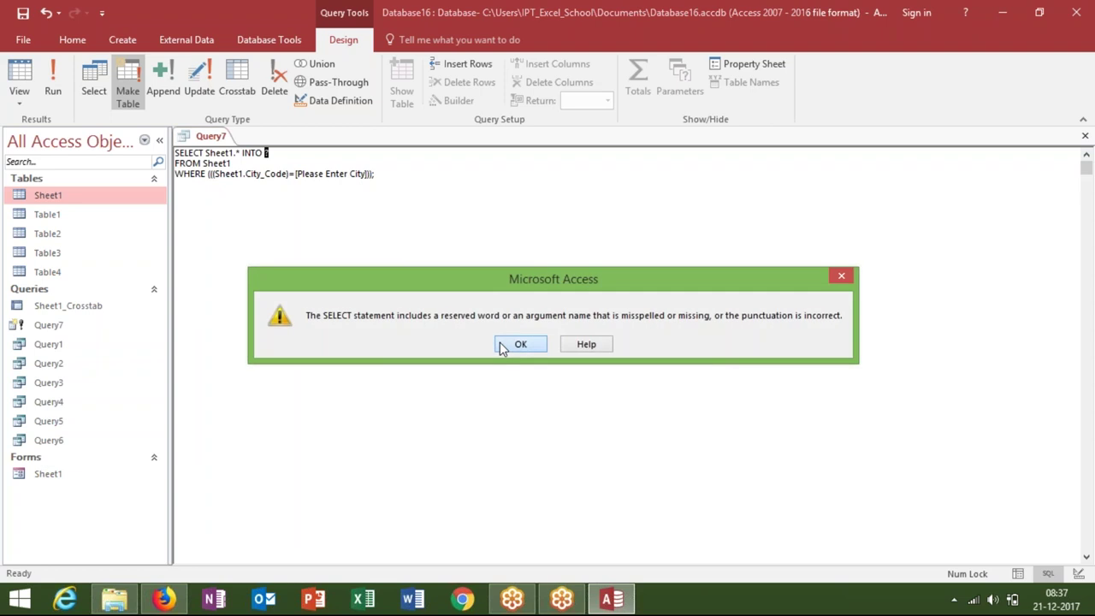
pyautogui.click(502, 345)
# Enter [Data Table] as the INTO target, then save and close Query7
pyautogui.write('[')
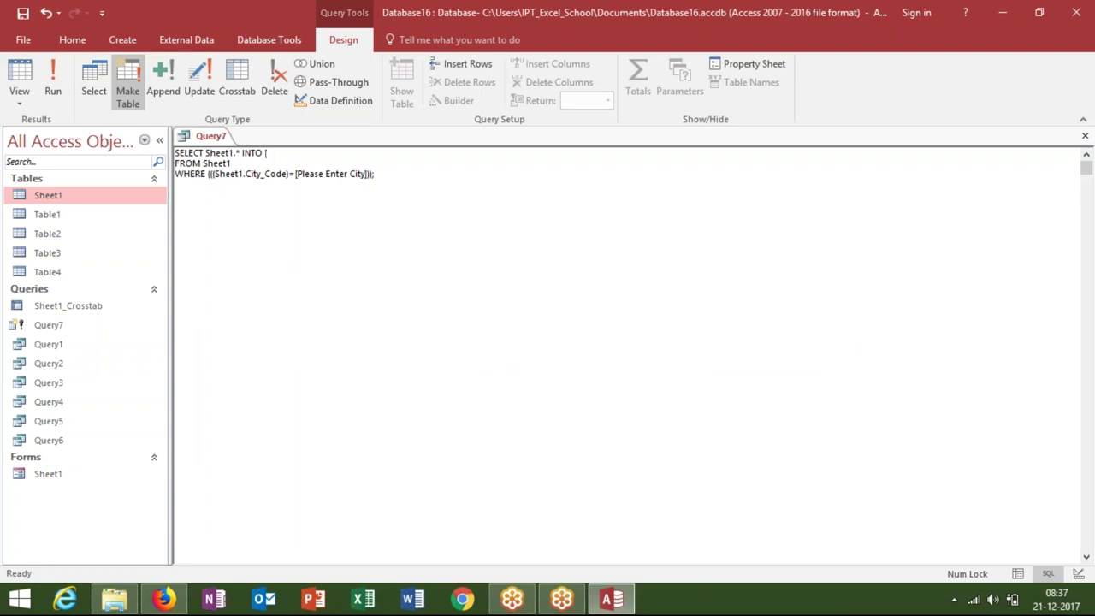
pyautogui.write('Data')
pyautogui.write(' Ta')
pyautogui.write('ble]')
pyautogui.click(1085, 135)
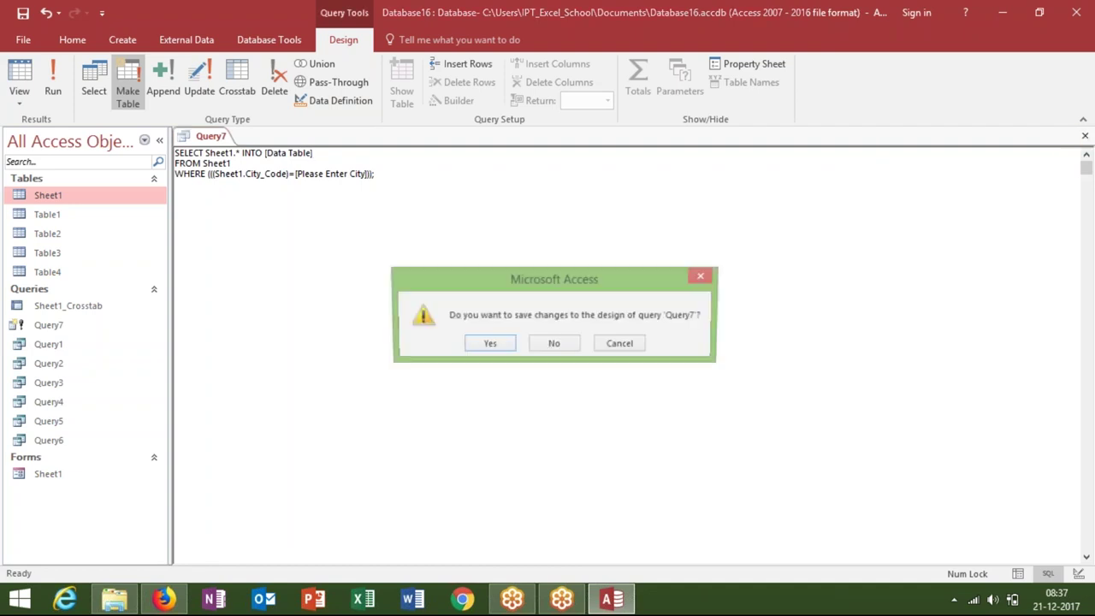
pyautogui.click(490, 344)
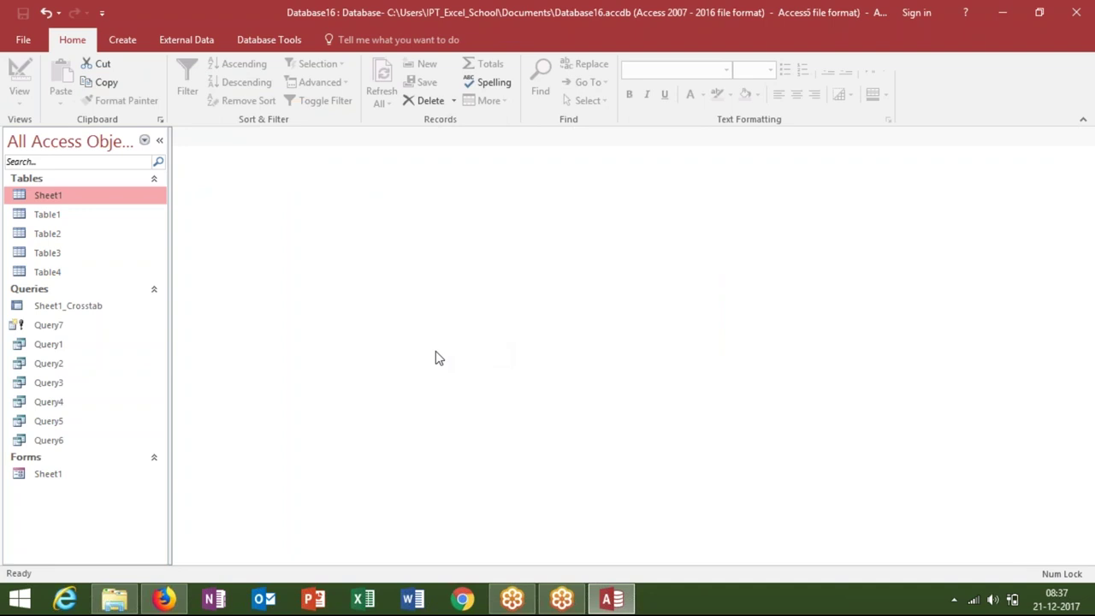
# Run Query7 with Noida as the city, pasting its 15 rows into the new Data Table
pyautogui.doubleClick(53, 326)
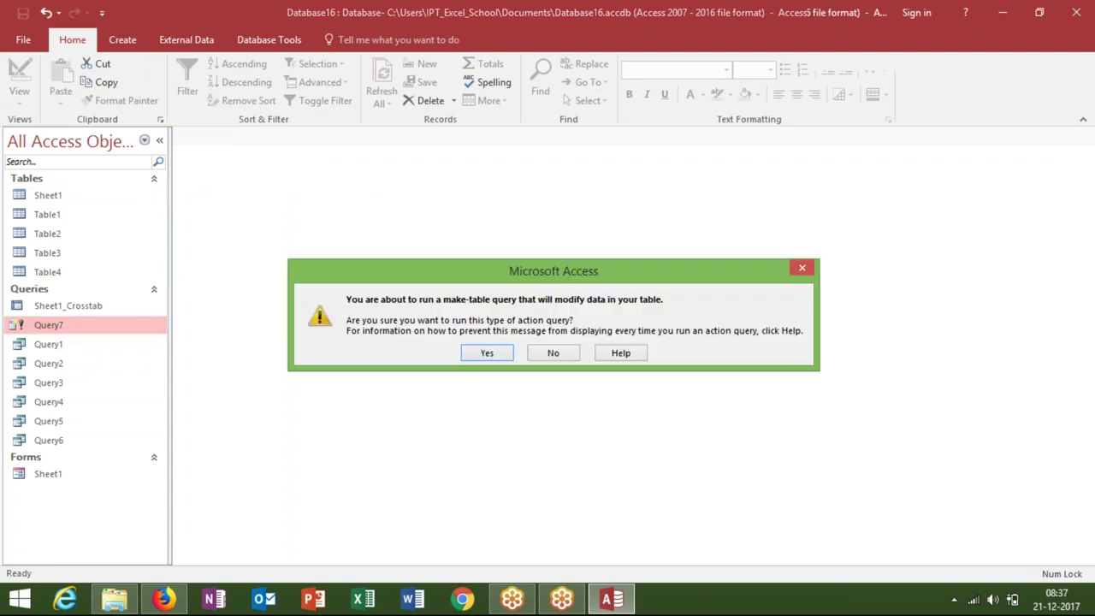
pyautogui.click(487, 354)
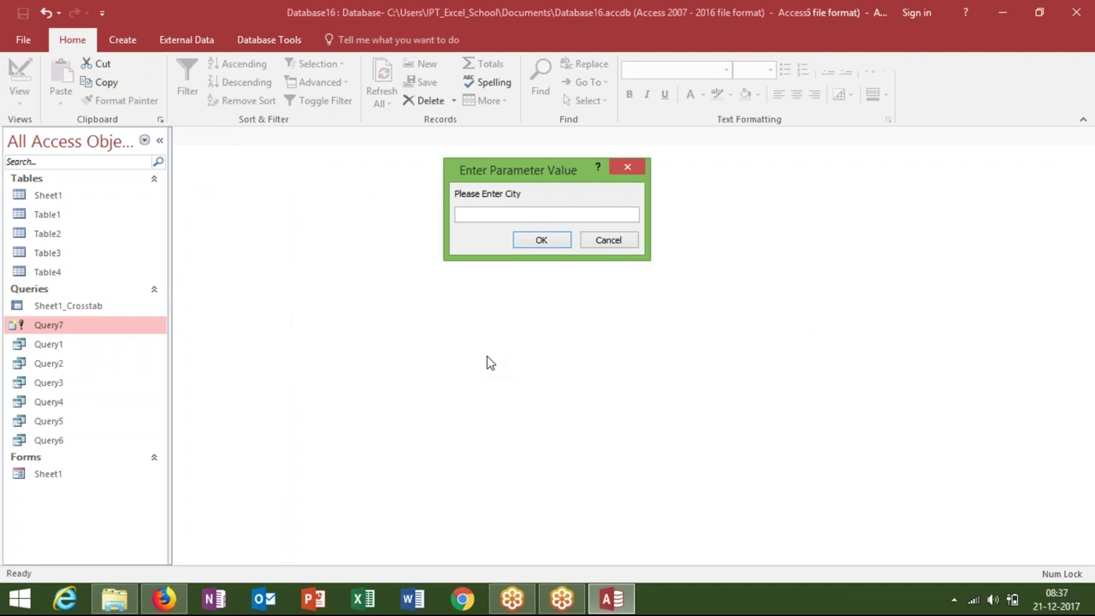
pyautogui.write('Pu')
pyautogui.press('BackSpace')
pyautogui.press('BackSpace')
pyautogui.write('Noida')
pyautogui.click(548, 241)
pyautogui.click(548, 241)
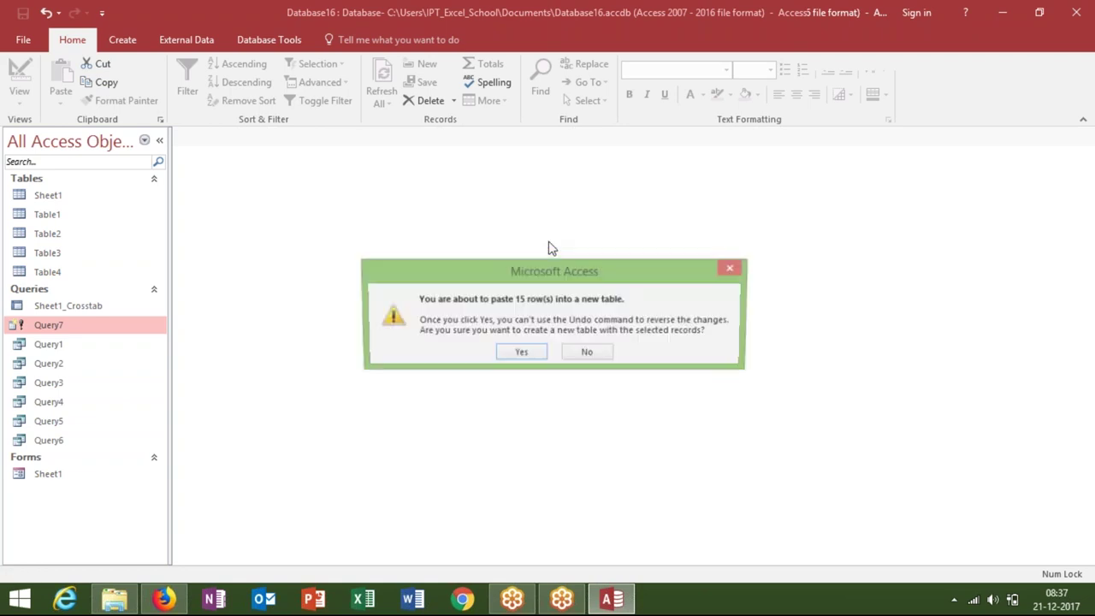
pyautogui.click(523, 354)
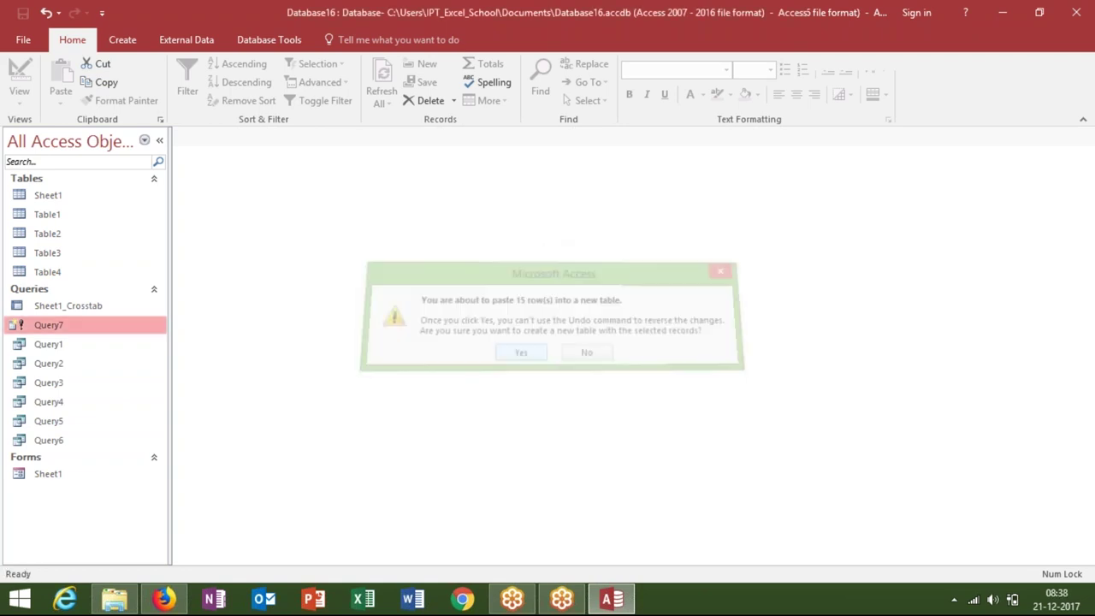
pyautogui.click(128, 202)
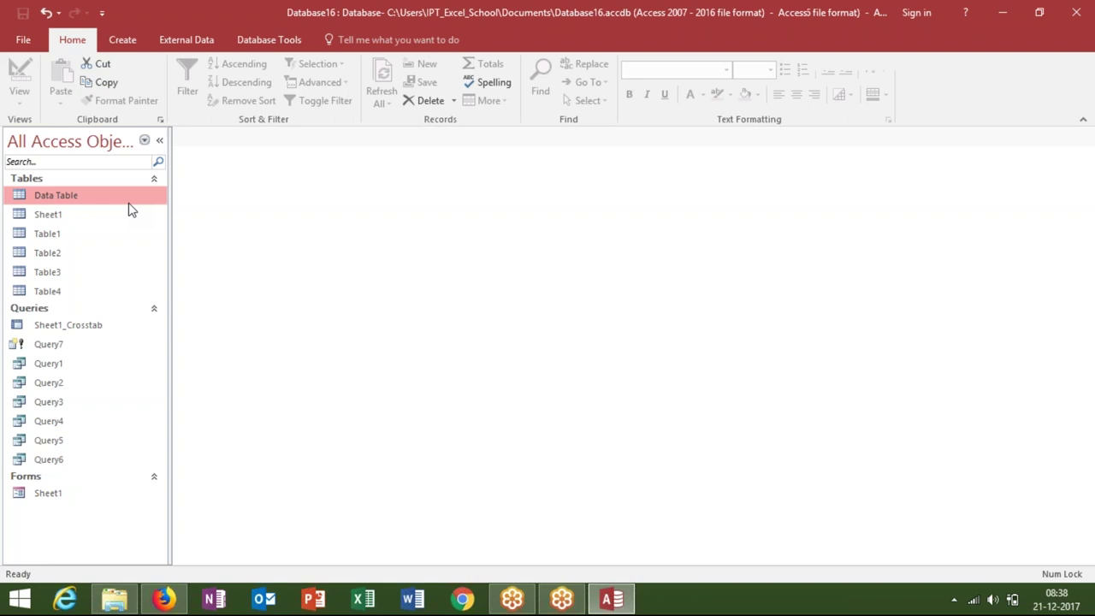
pyautogui.click(123, 39)
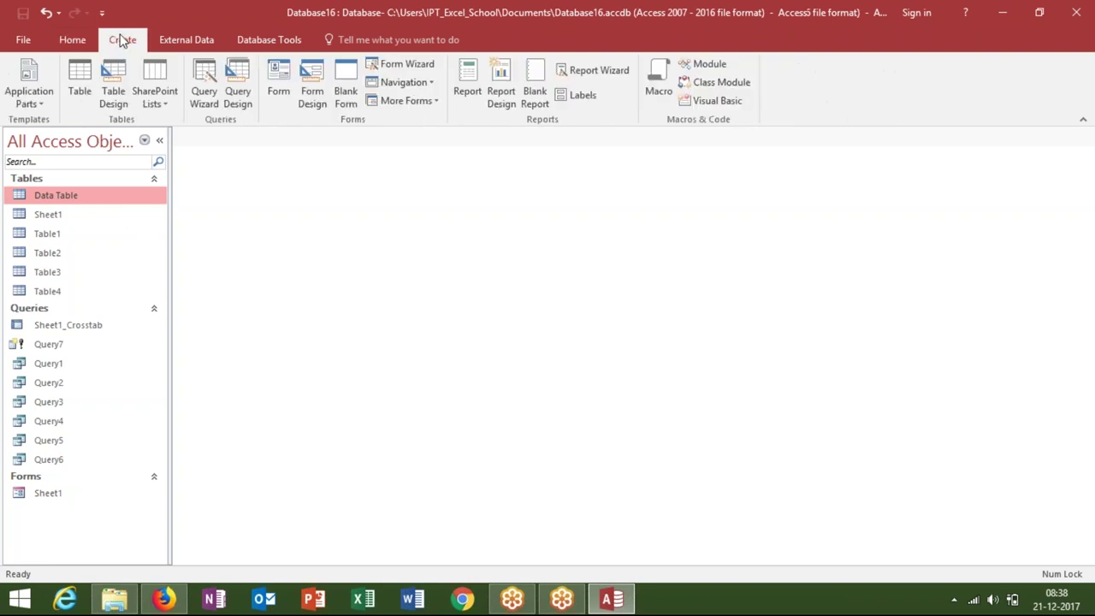
pyautogui.rightClick(70, 345)
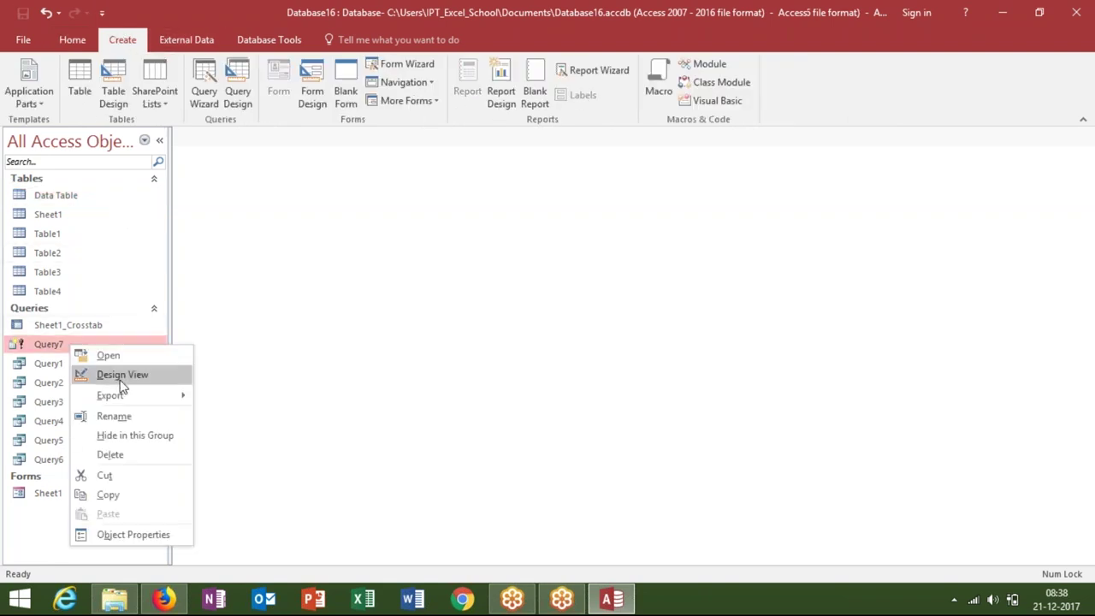
pyautogui.click(119, 382)
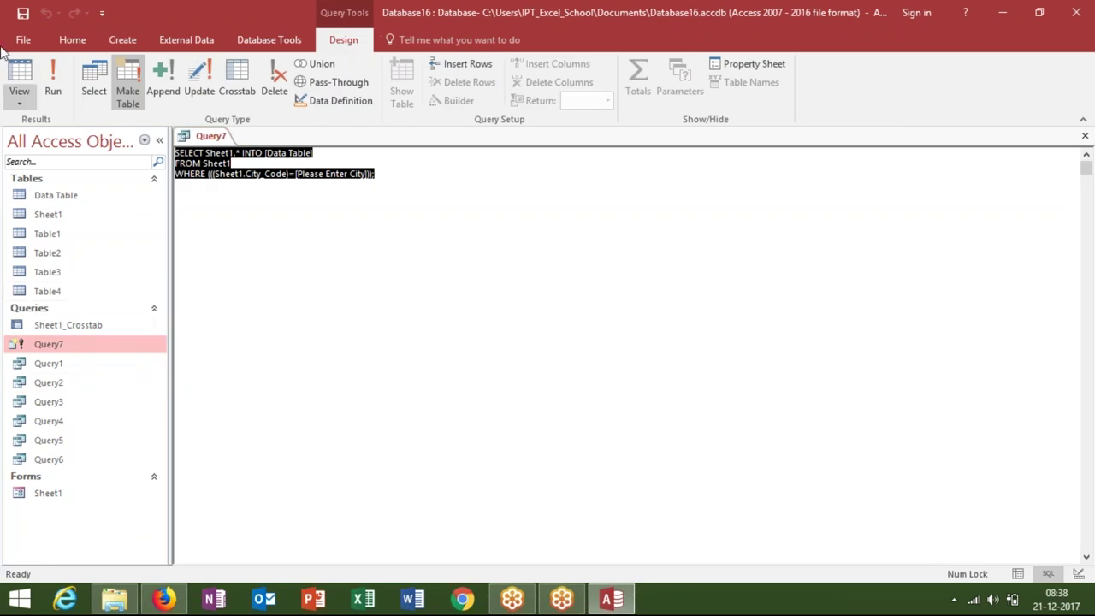
pyautogui.click(32, 109)
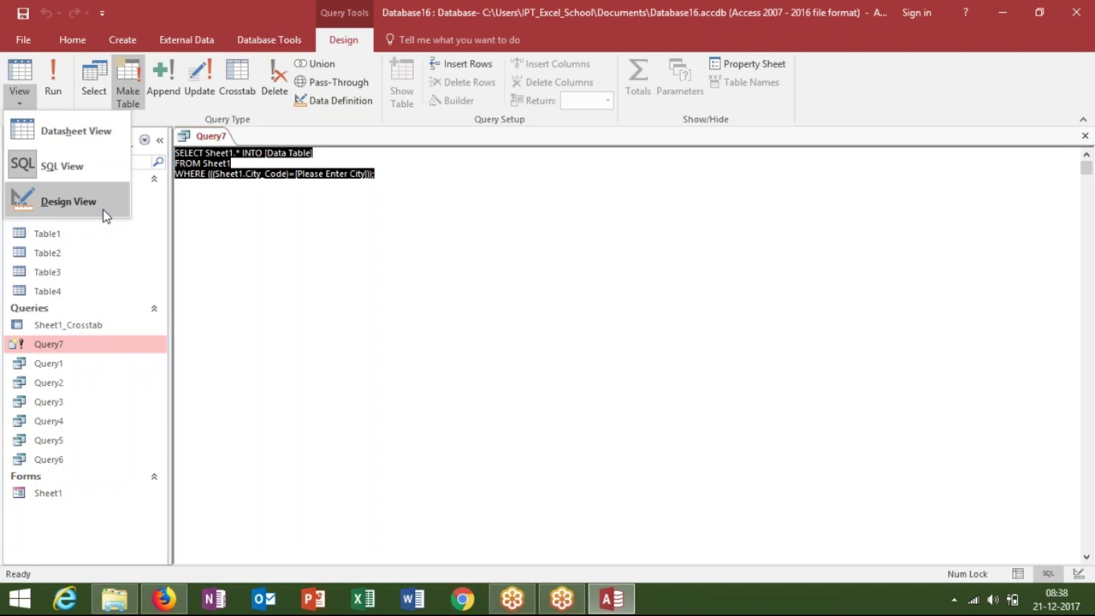
pyautogui.click(103, 209)
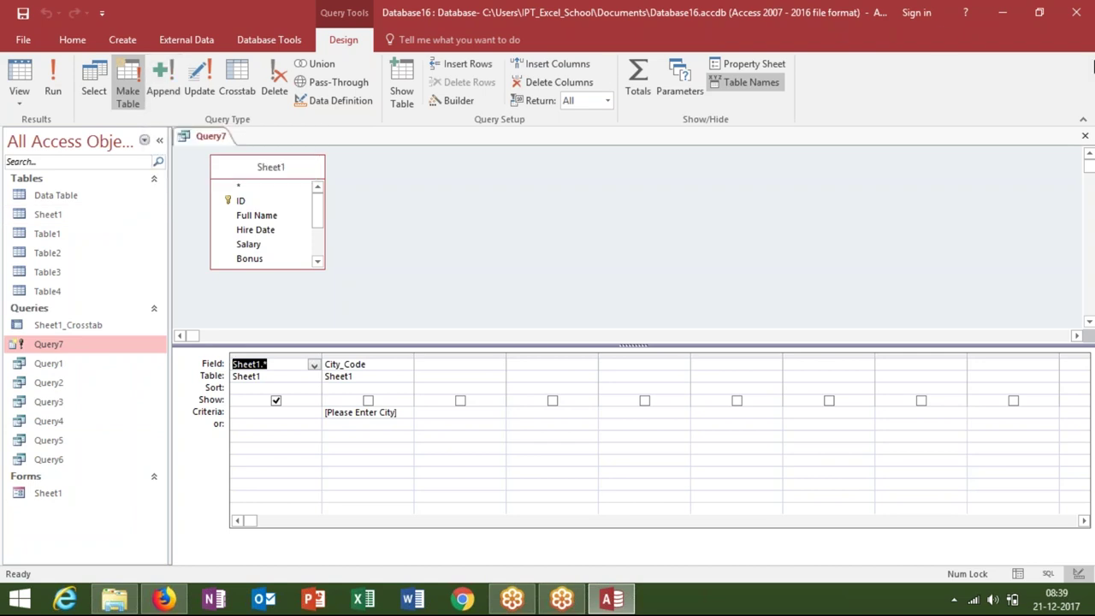
pyautogui.click(1087, 137)
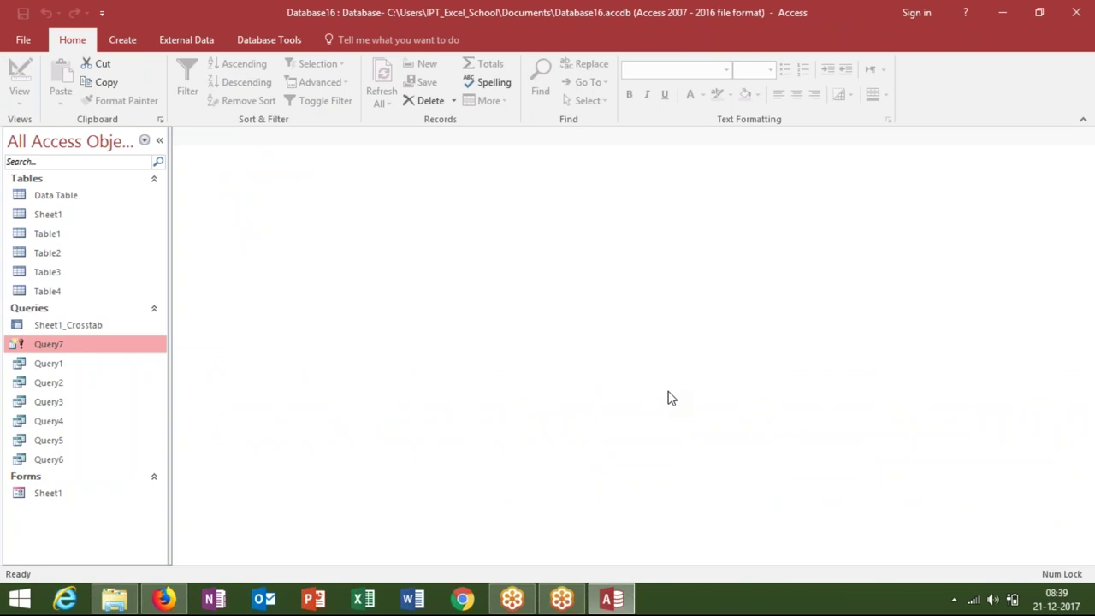
pyautogui.click(68, 198)
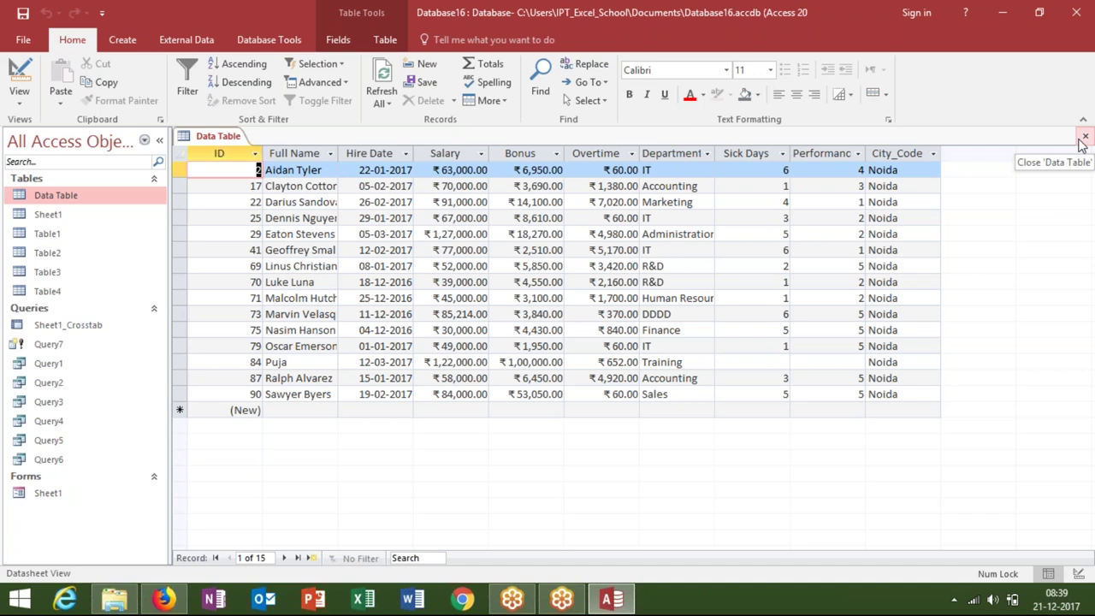
pyautogui.click(1082, 140)
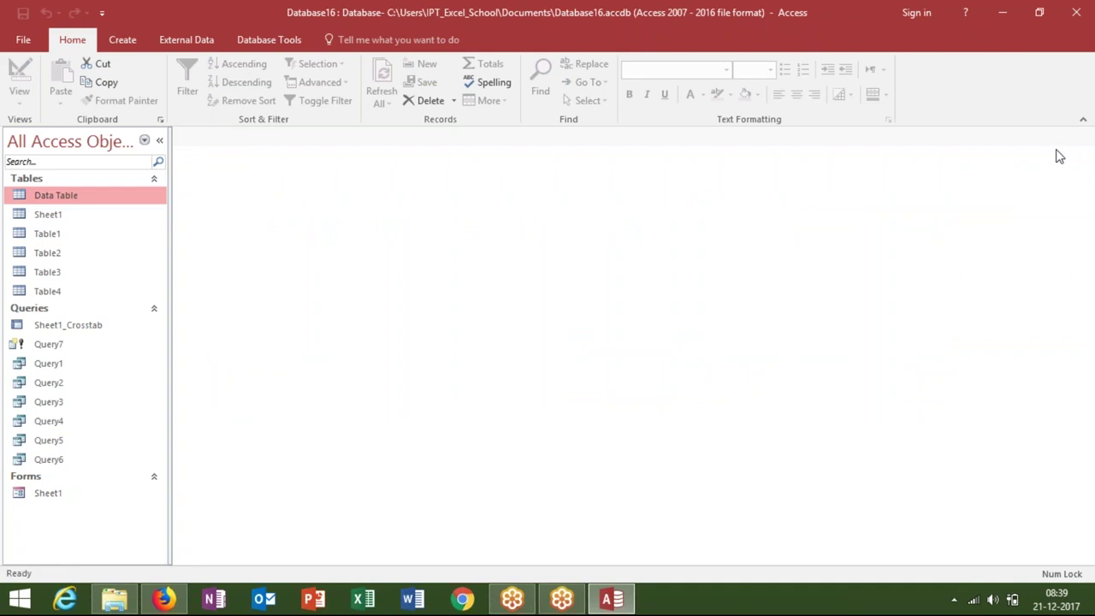
pyautogui.click(124, 40)
# Create a new query on Sheet1 and make it an append query into Data Table
pyautogui.click(244, 111)
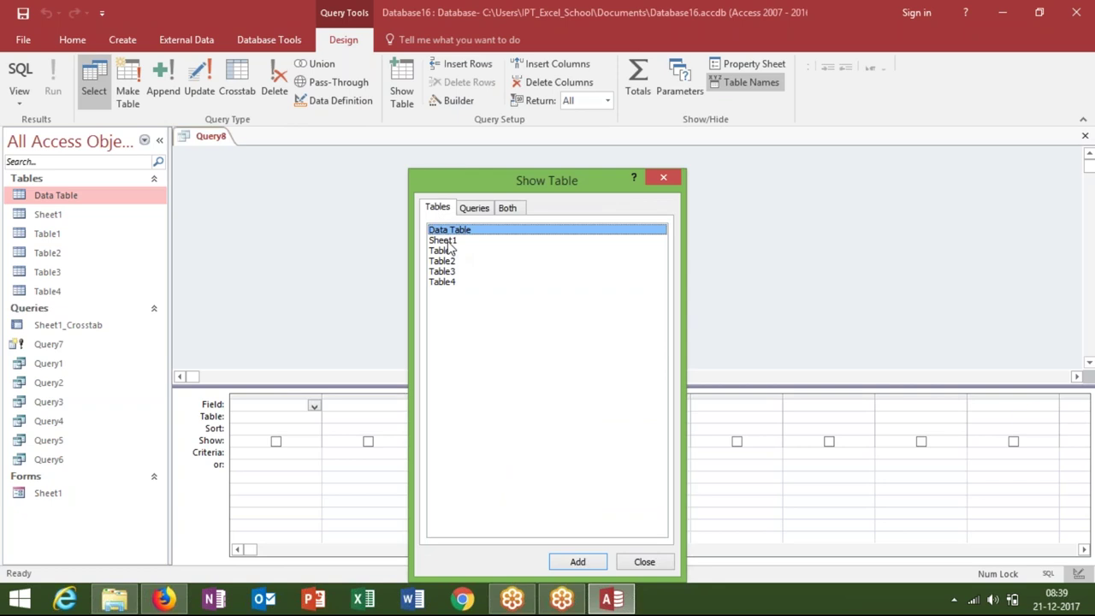
pyautogui.doubleClick(448, 242)
pyautogui.click(664, 178)
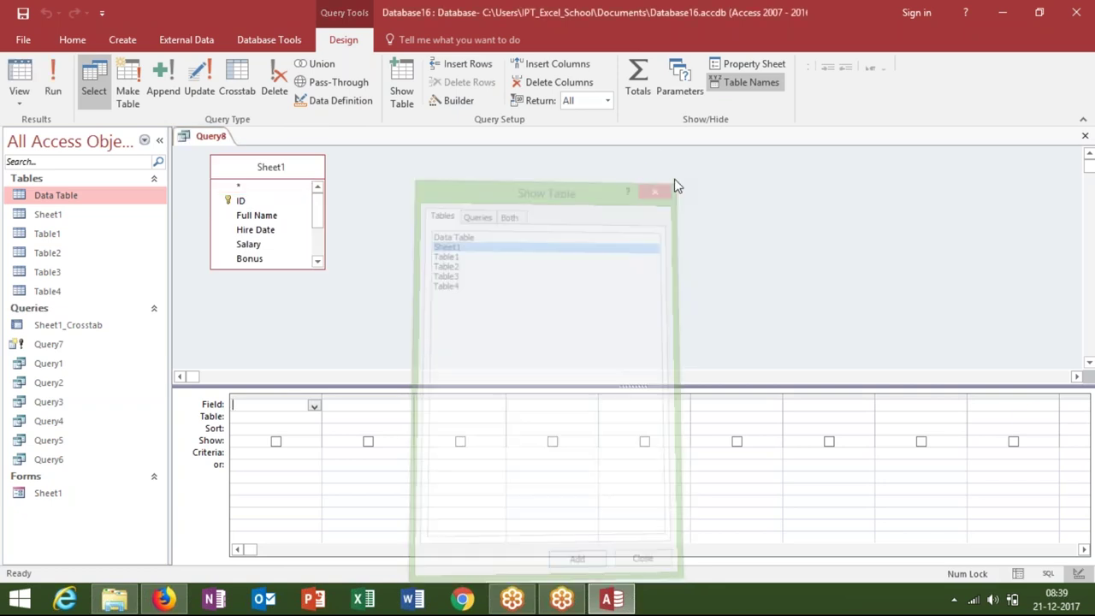
pyautogui.click(163, 95)
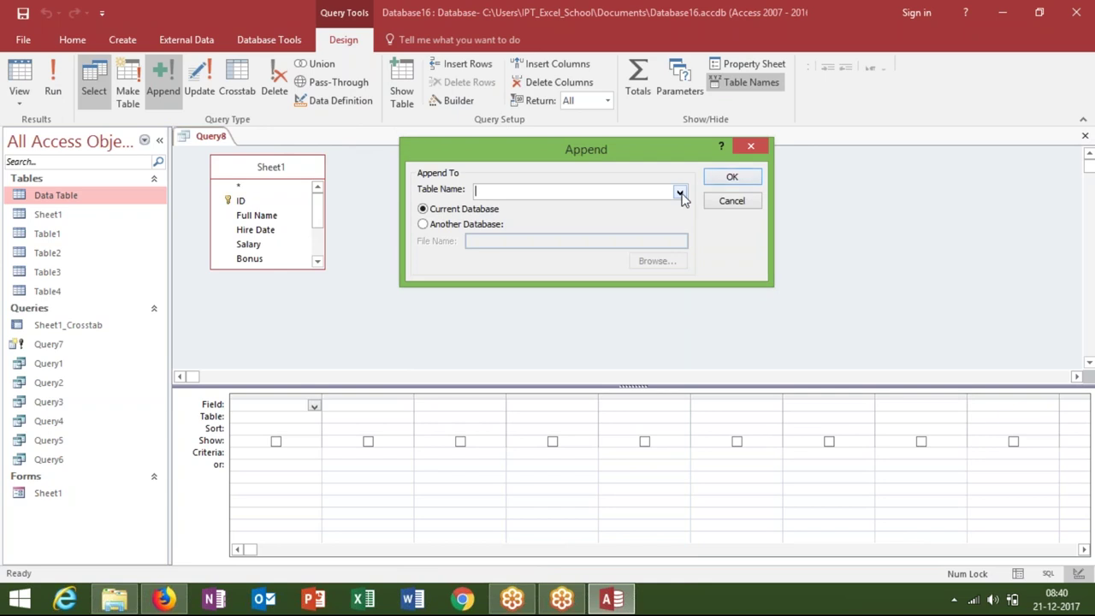
pyautogui.click(680, 193)
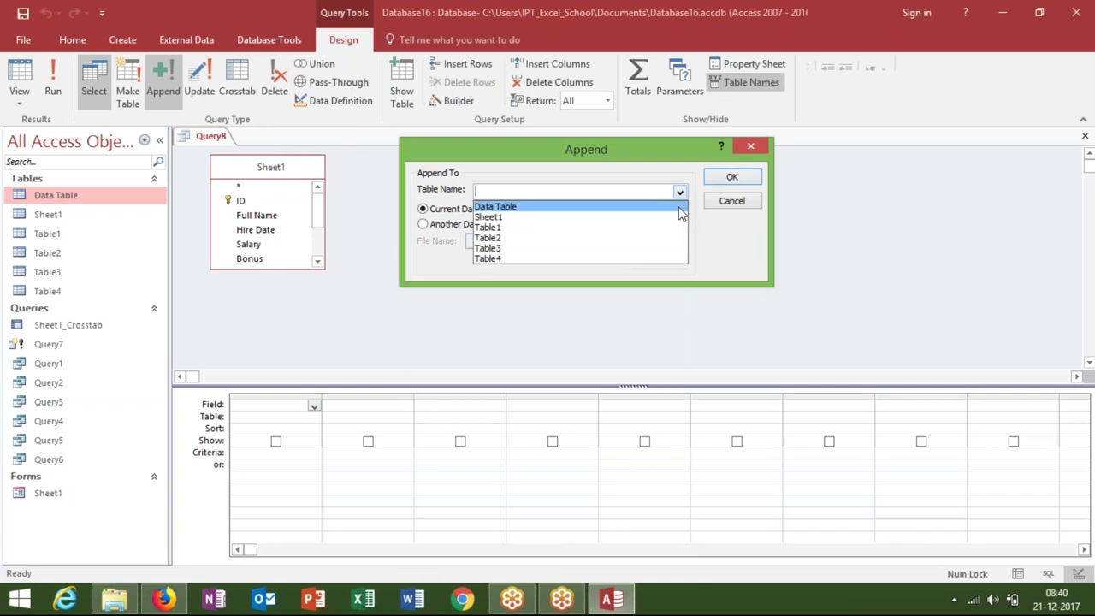
pyautogui.click(680, 207)
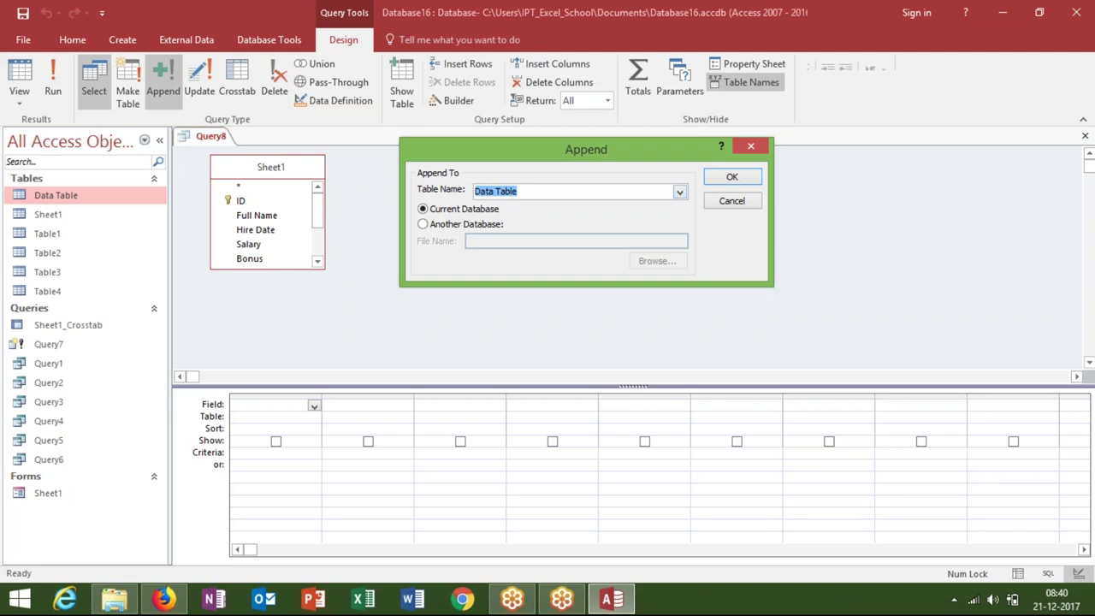
pyautogui.click(743, 182)
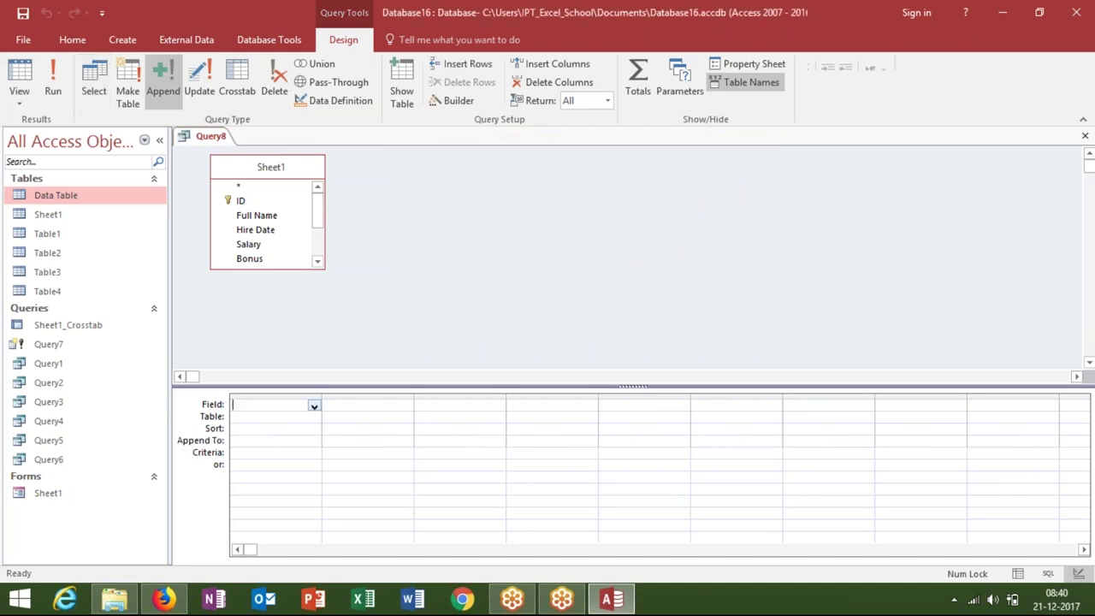
# Add Sheet1.* and City_Code to Query8, with [Enter City] as City_Code's criterion, and close it
pyautogui.click(314, 405)
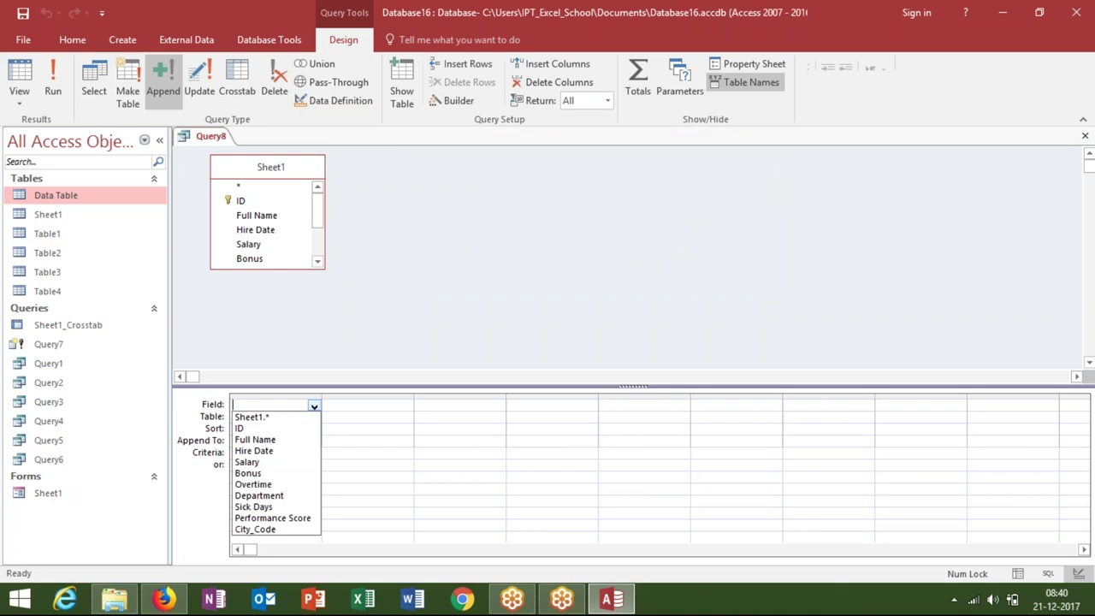
pyautogui.click(303, 420)
pyautogui.click(347, 410)
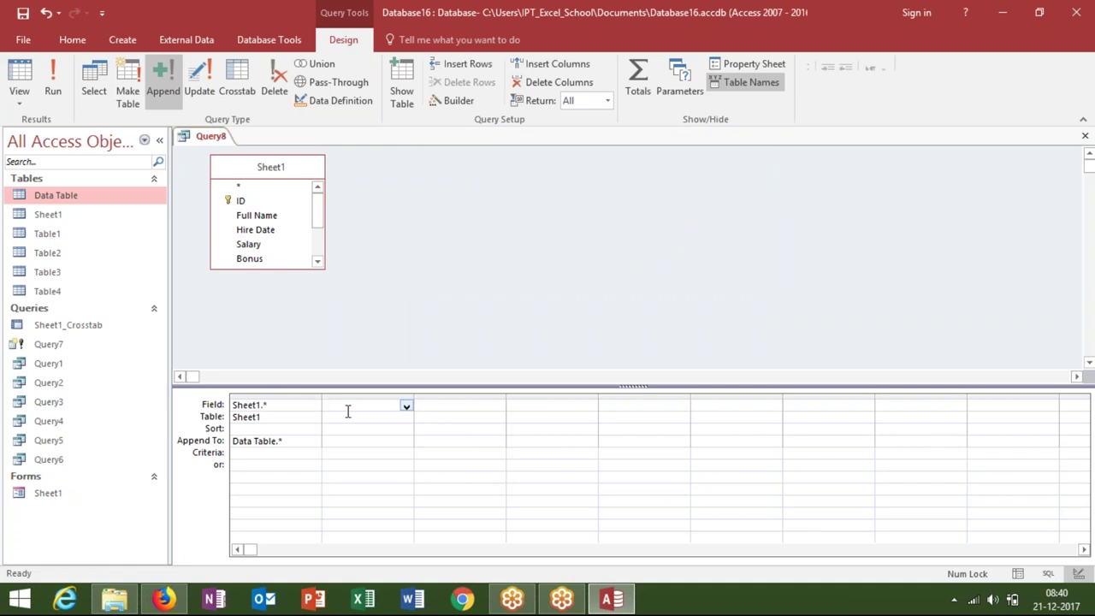
pyautogui.write('P')
pyautogui.write('u')
pyautogui.press('BackSpace')
pyautogui.press('BackSpace')
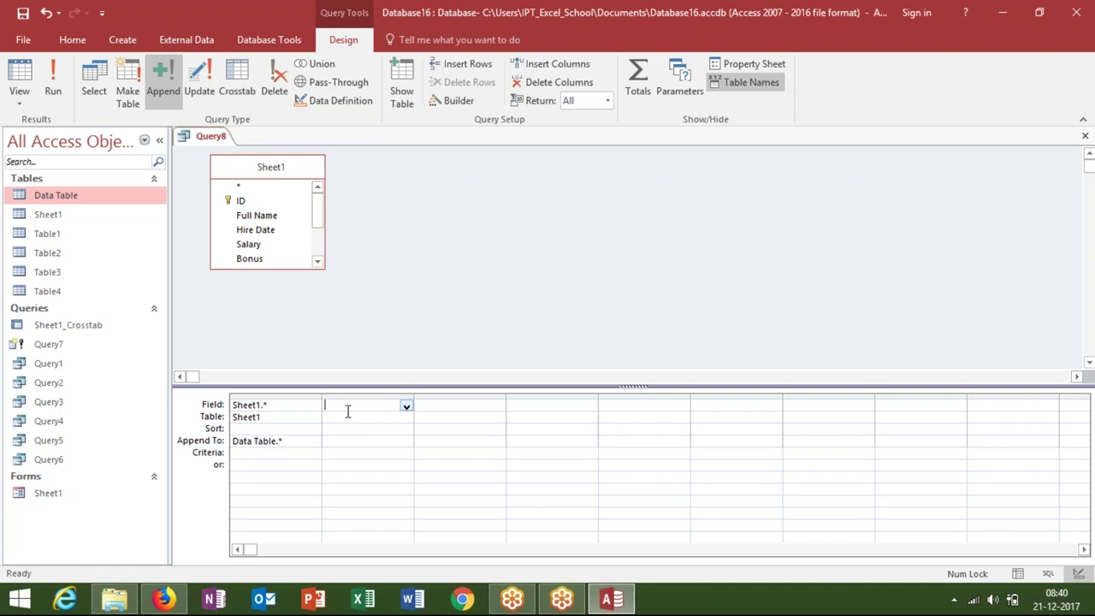
pyautogui.click(407, 407)
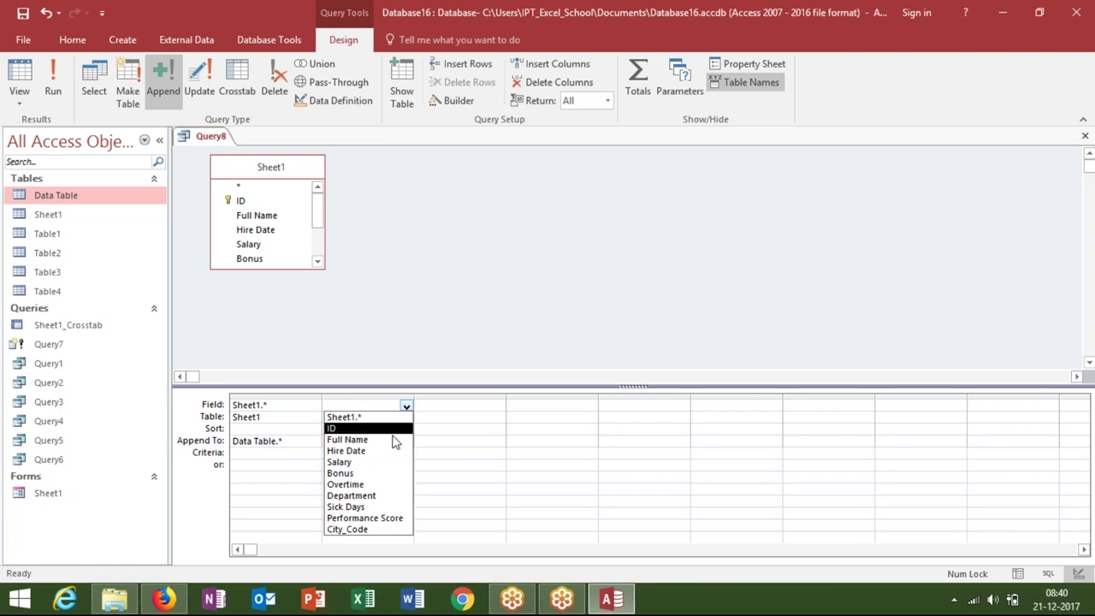
pyautogui.click(359, 529)
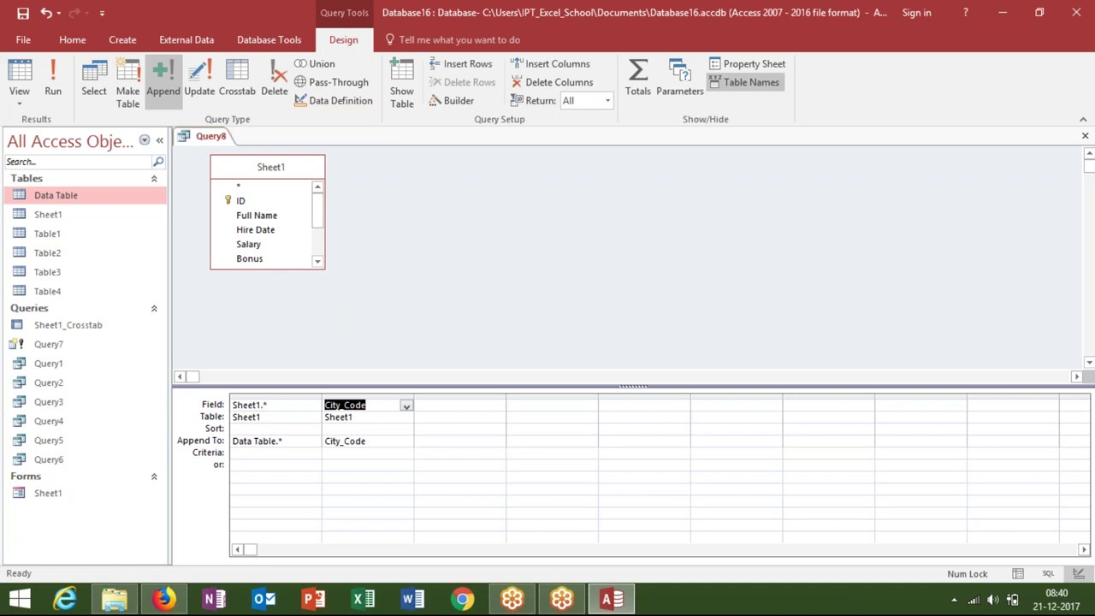
pyautogui.click(335, 452)
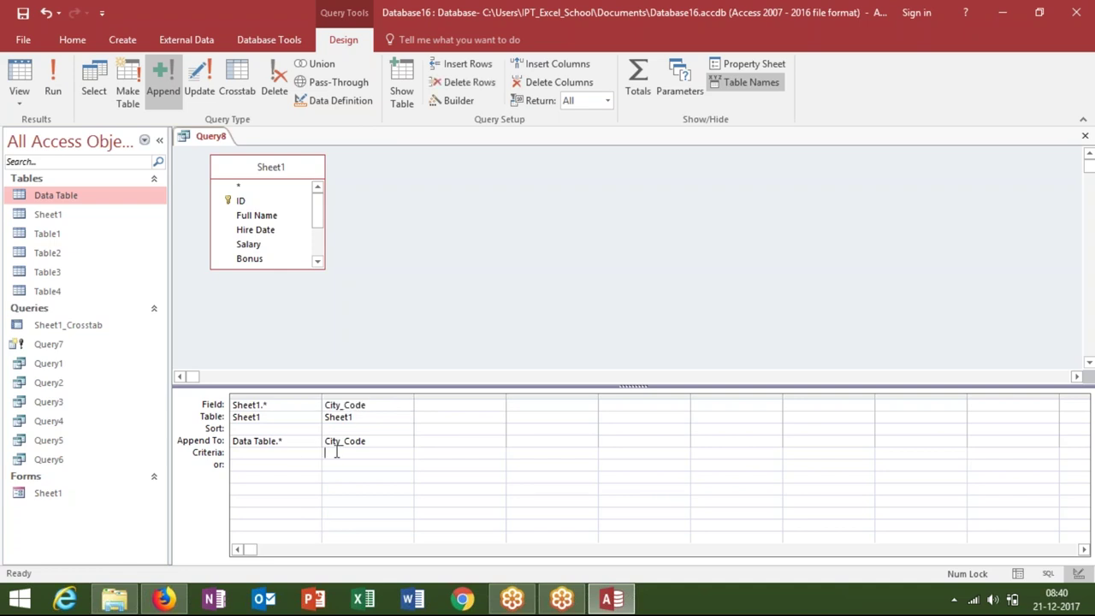
pyautogui.write('[Enter City')
pyautogui.write(']')
pyautogui.click(1085, 135)
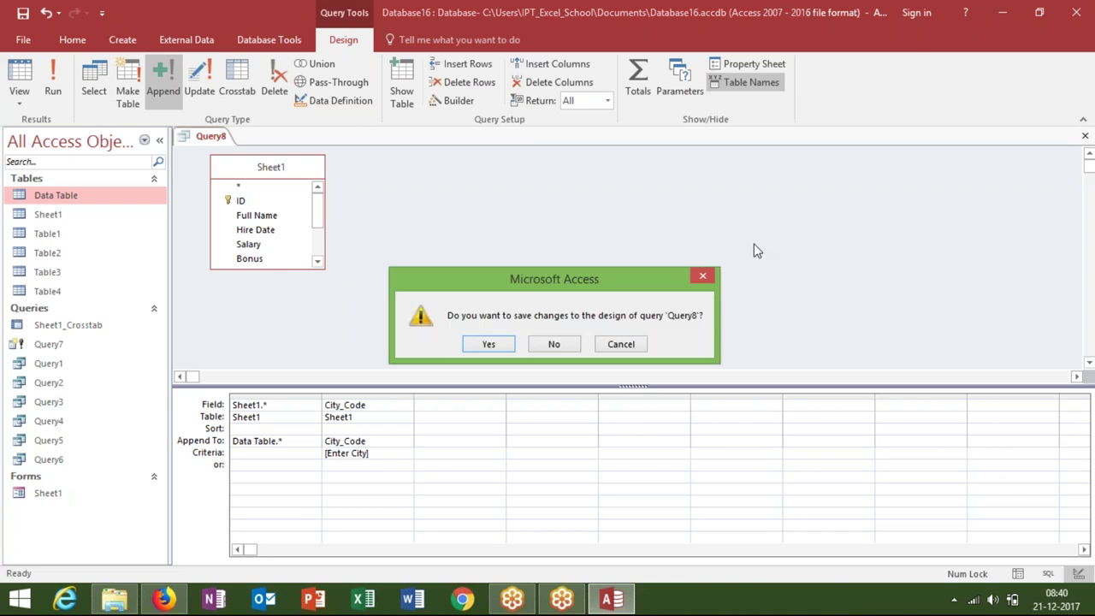
# Save Query8 and run it for GGN, which fails with a duplicate City_Code destination error
pyautogui.click(497, 349)
pyautogui.click(550, 239)
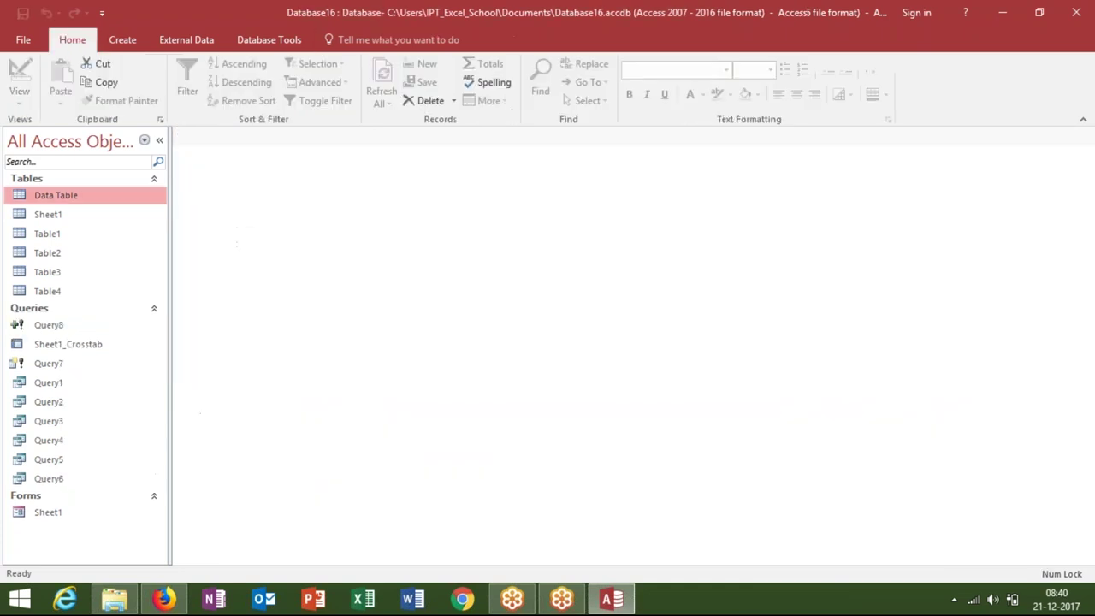
pyautogui.doubleClick(76, 334)
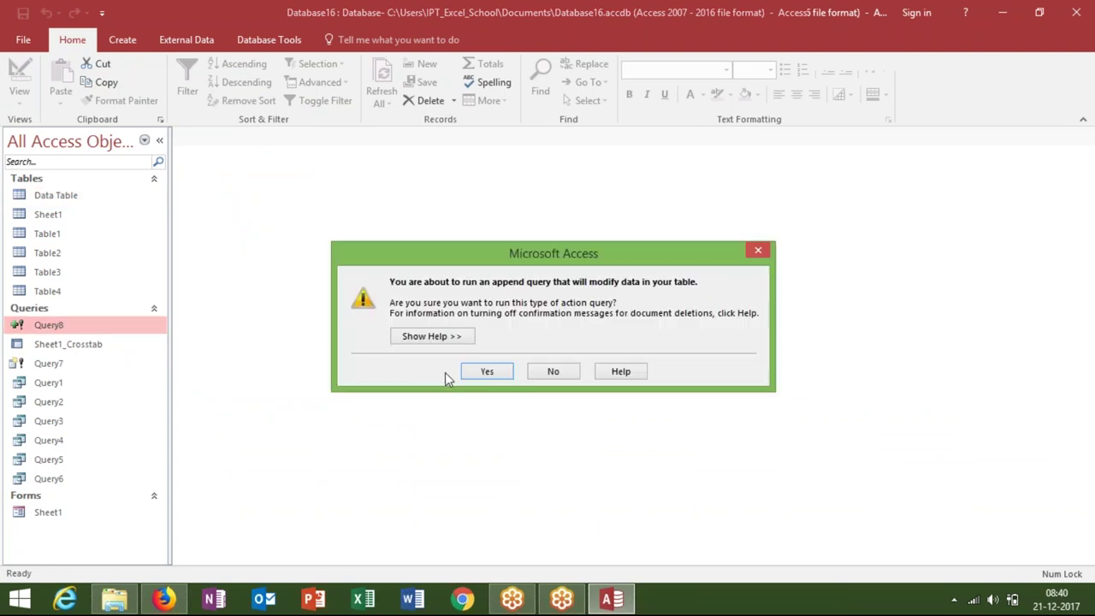
pyautogui.click(477, 372)
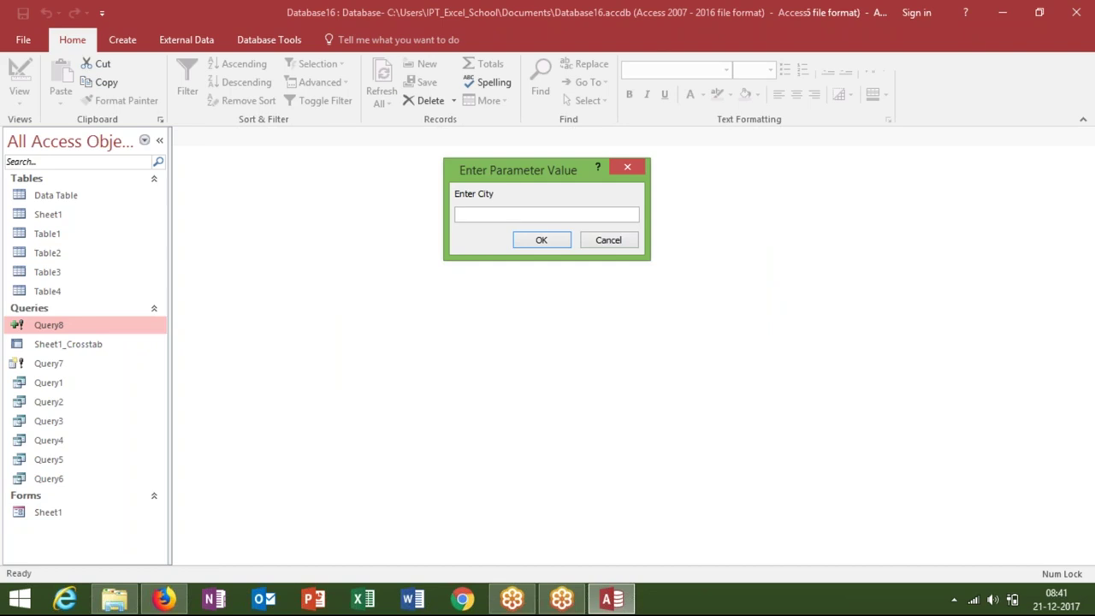
pyautogui.write('GGN')
pyautogui.click(541, 241)
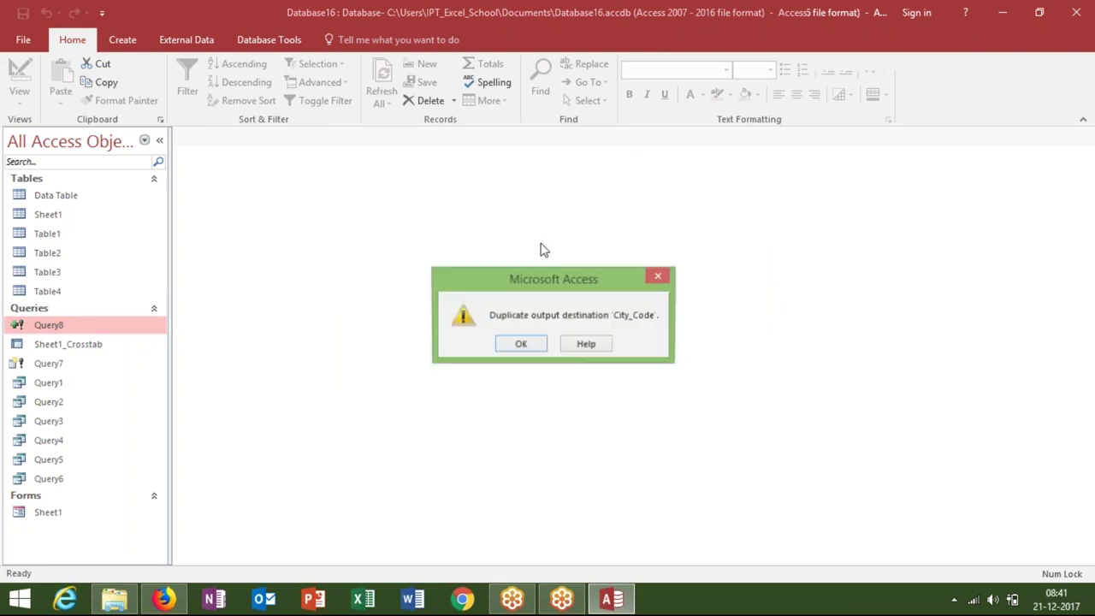
pyautogui.click(519, 347)
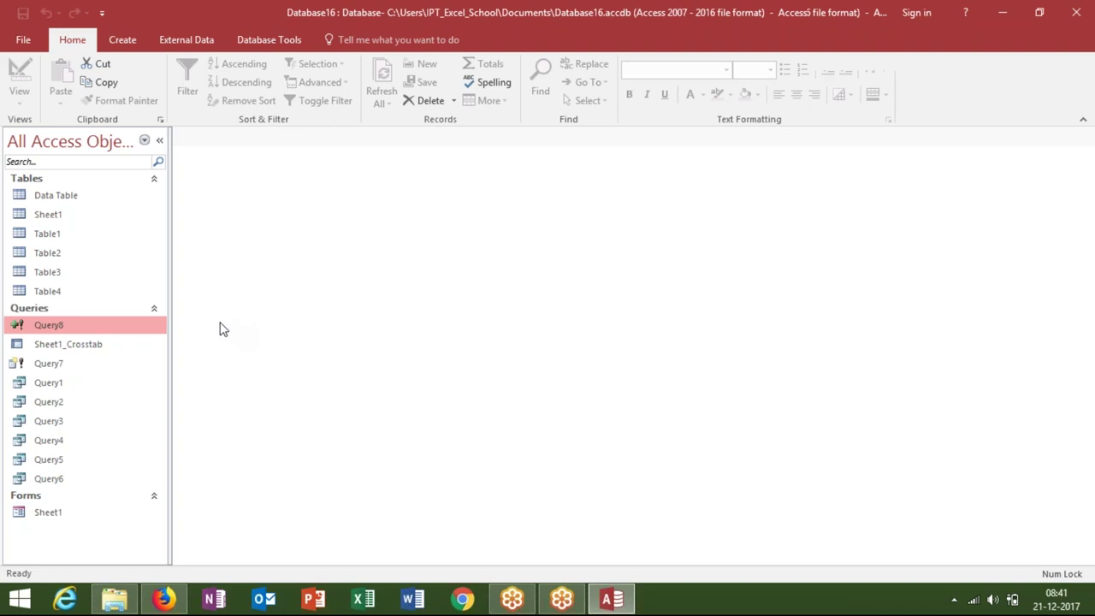
# Open Data Table to view its 15 Noida records, then bring up Query8's options
pyautogui.click(108, 206)
pyautogui.doubleClick(109, 206)
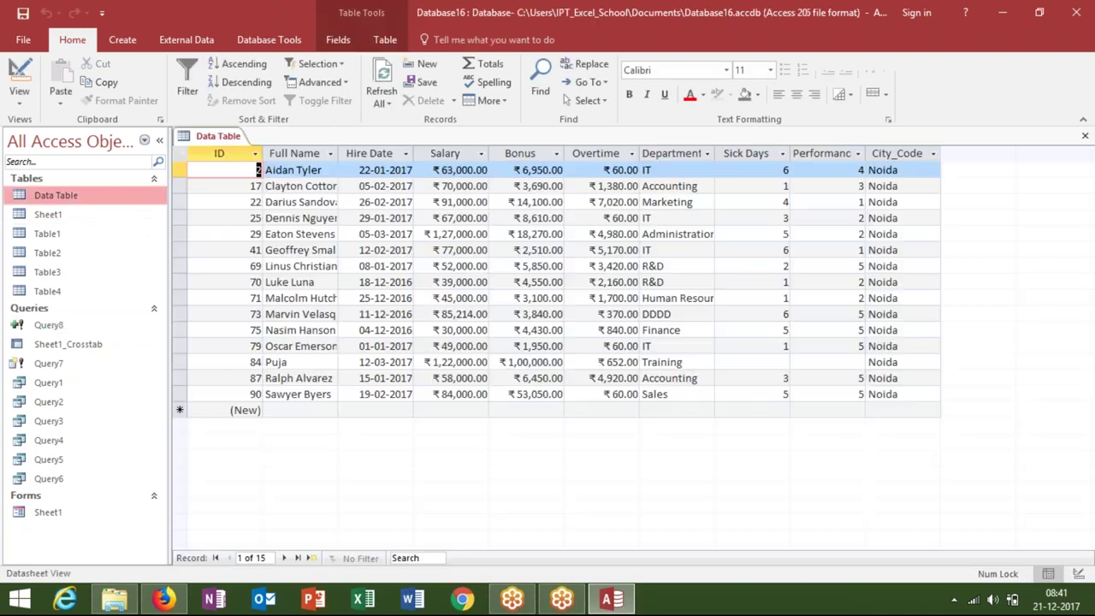
pyautogui.click(48, 328)
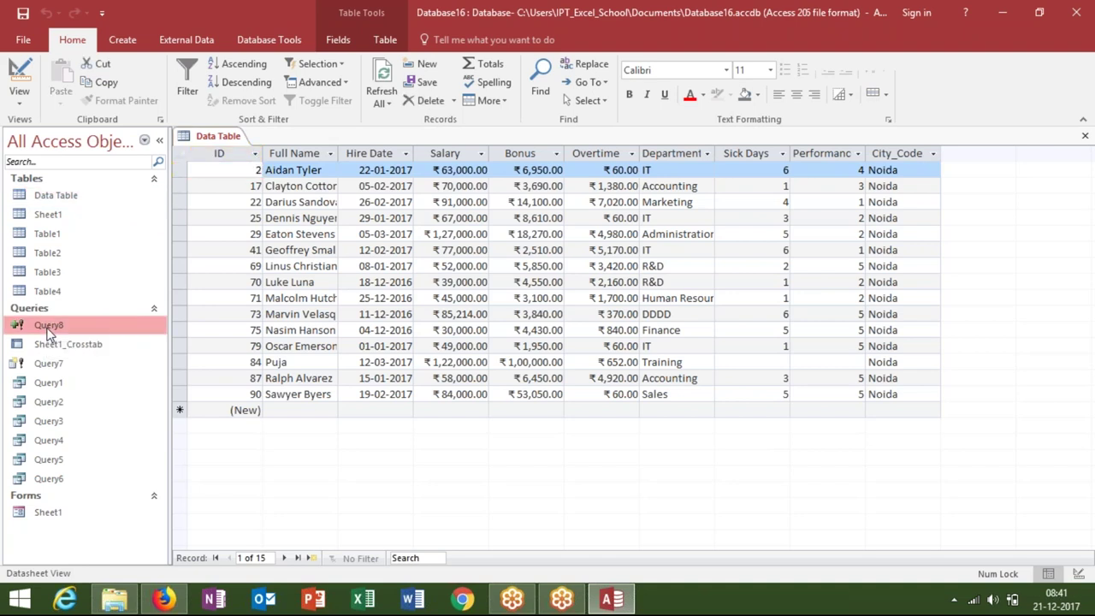
pyautogui.rightClick(49, 328)
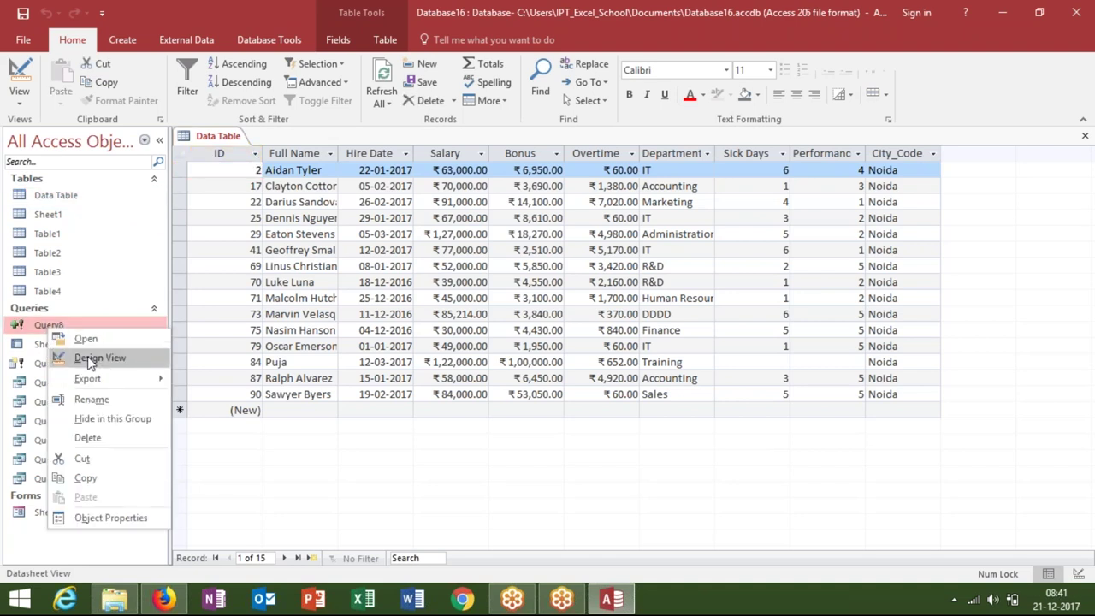
# Open Query8 in Design View and inspect its Append To row and [Enter City] criterion
pyautogui.click(96, 357)
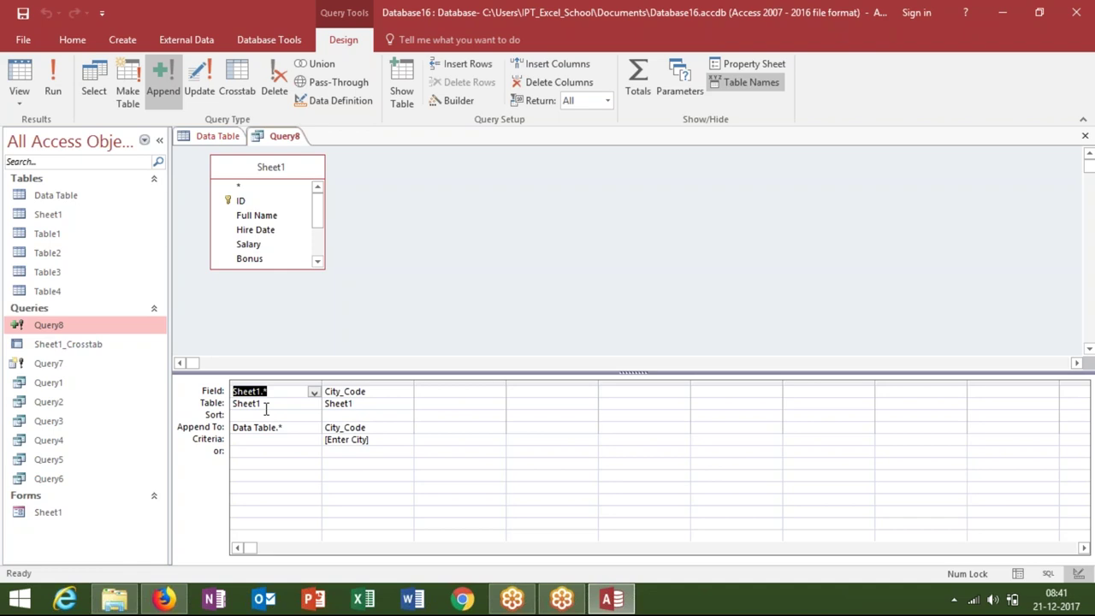
pyautogui.click(266, 408)
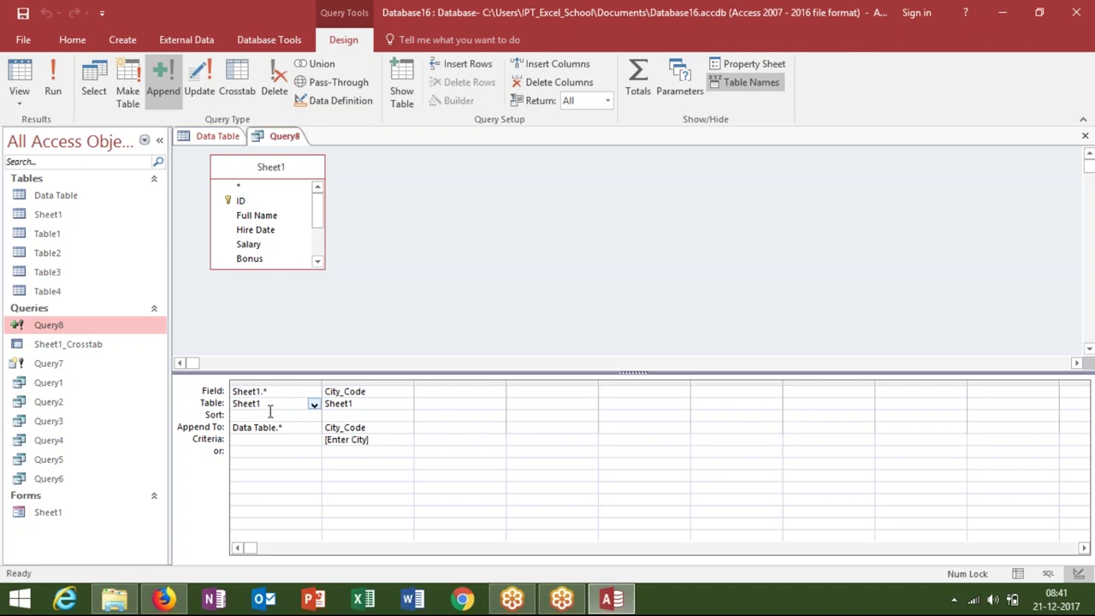
pyautogui.click(270, 428)
pyautogui.click(370, 439)
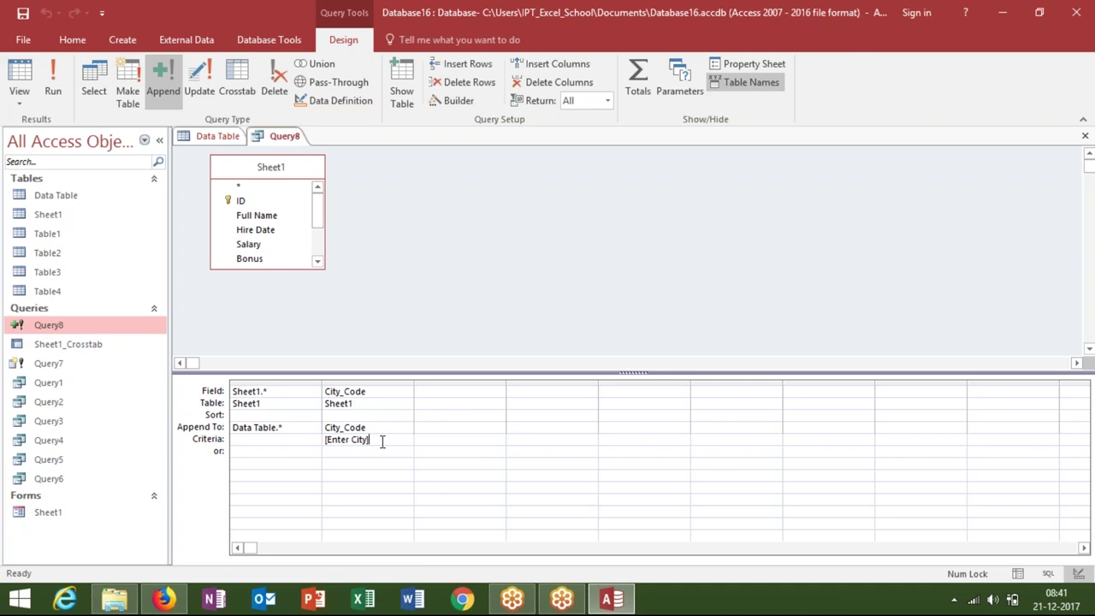
# Compare Query8's INSERT INTO SQL with Data Table's columns, then return to Design View
pyautogui.click(18, 103)
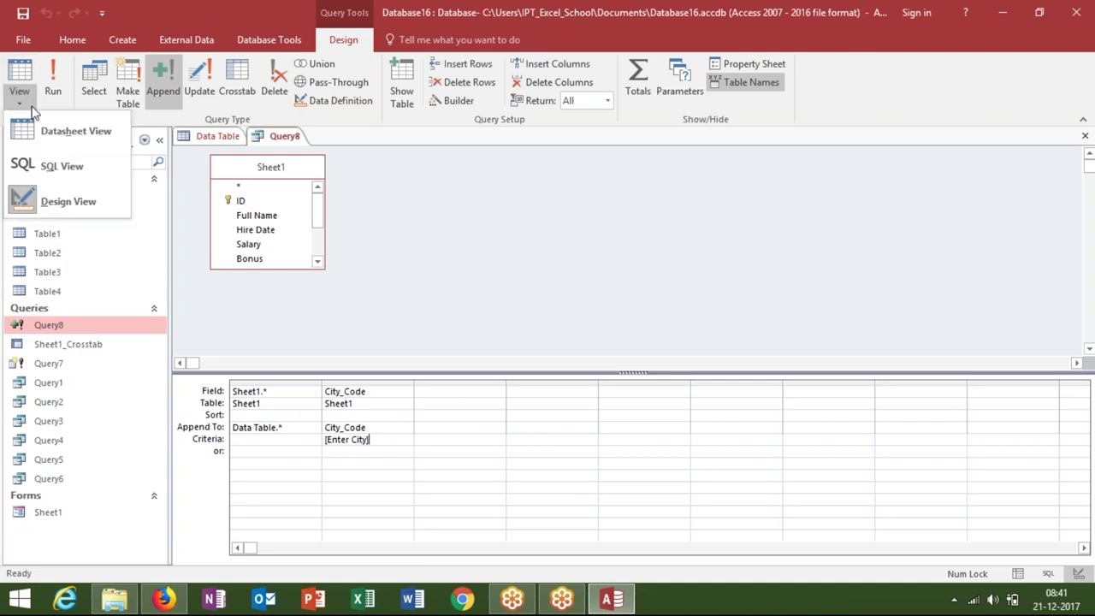
pyautogui.click(61, 166)
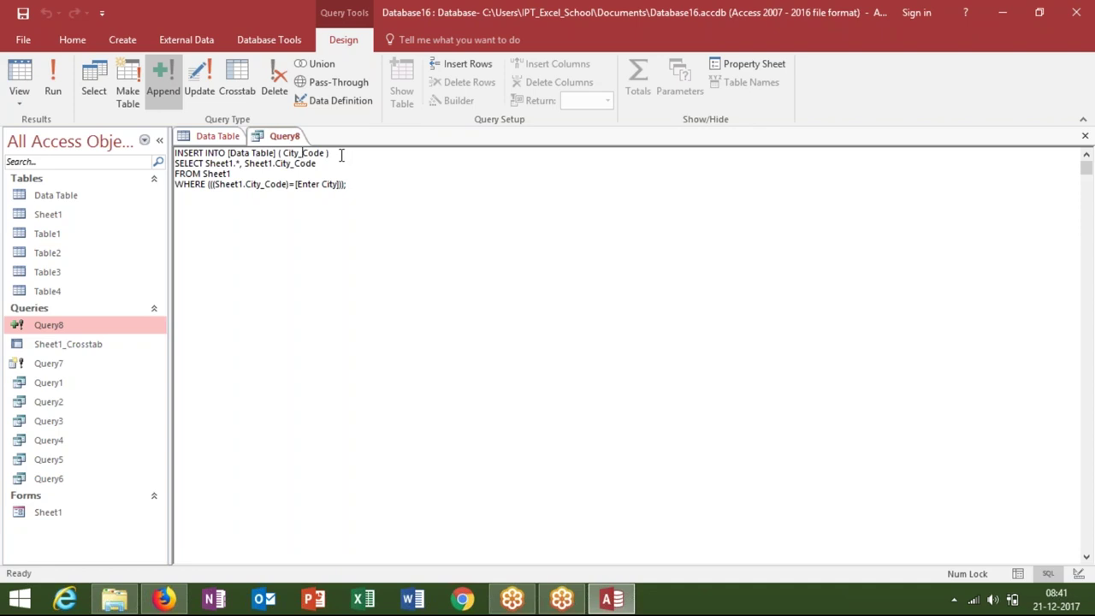
pyautogui.moveTo(341, 153); pyautogui.dragTo(280, 155)
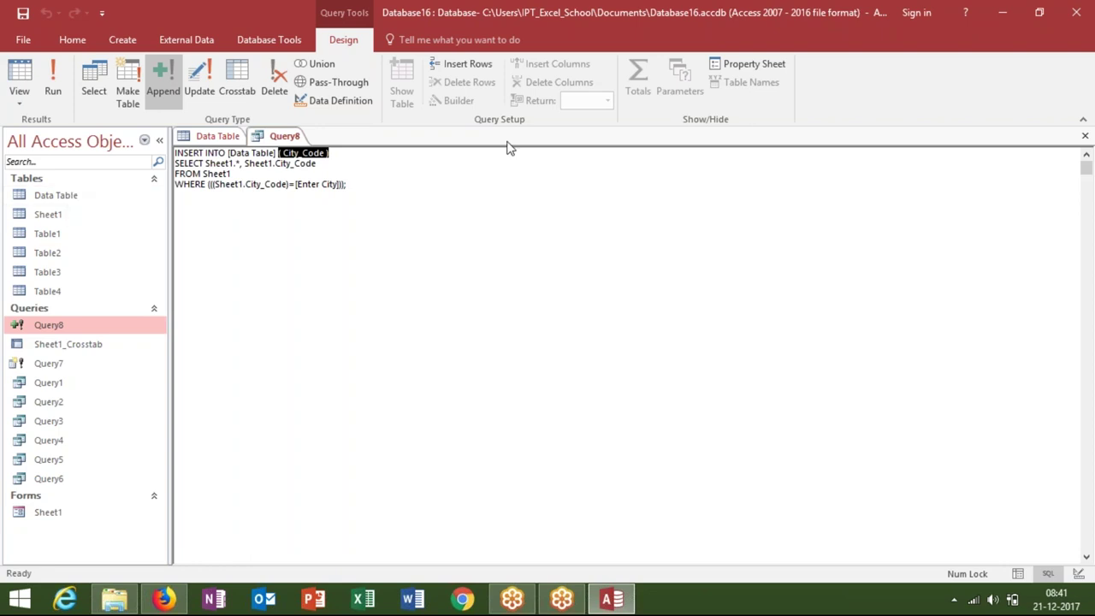
pyautogui.click(216, 138)
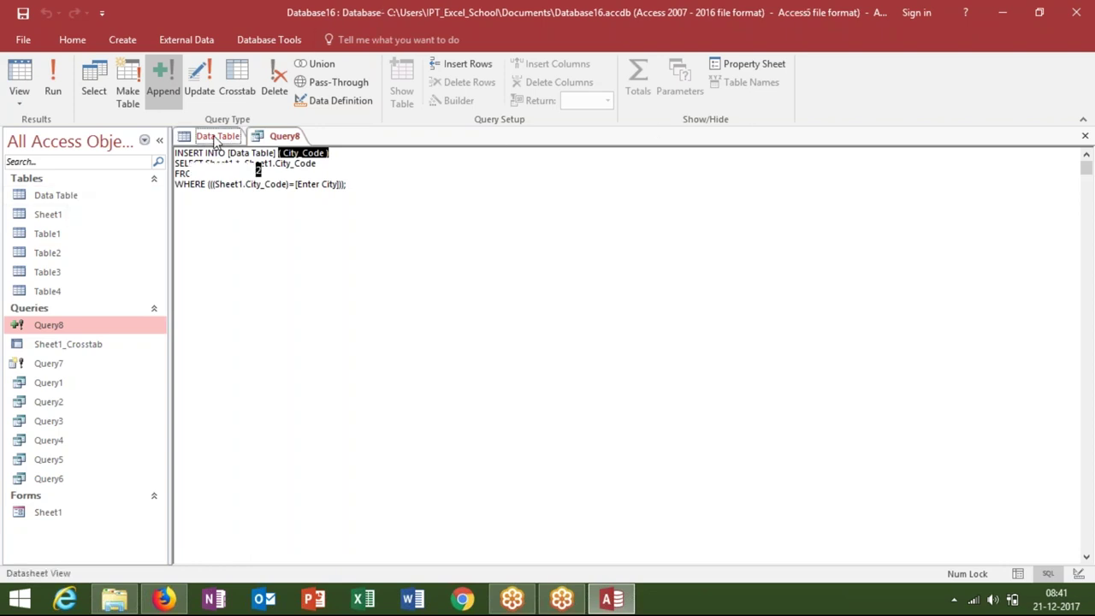
pyautogui.click(295, 153)
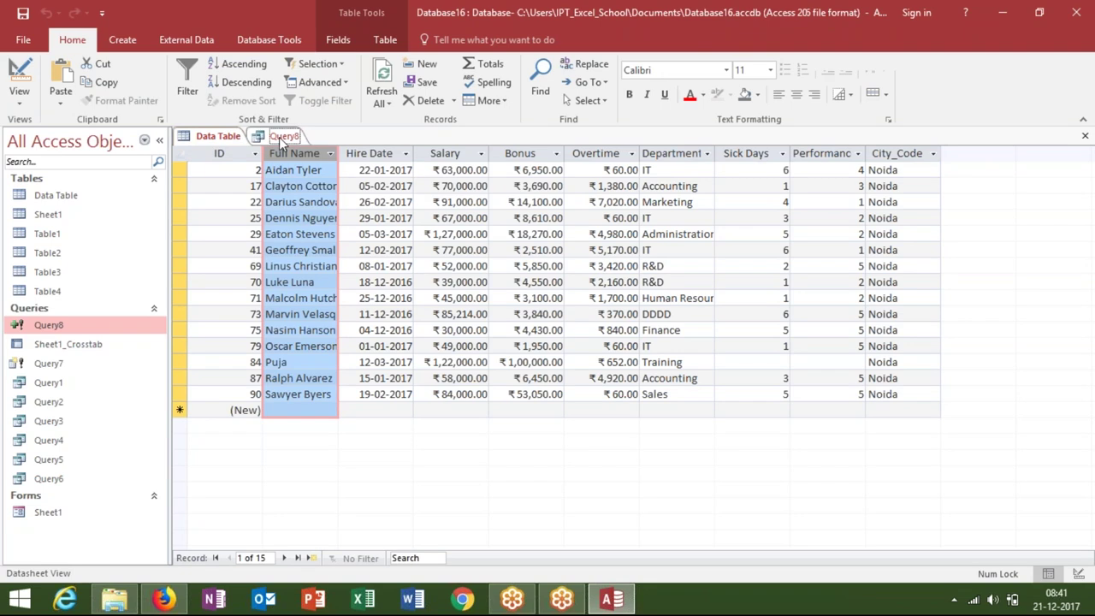
pyautogui.click(285, 136)
pyautogui.click(33, 101)
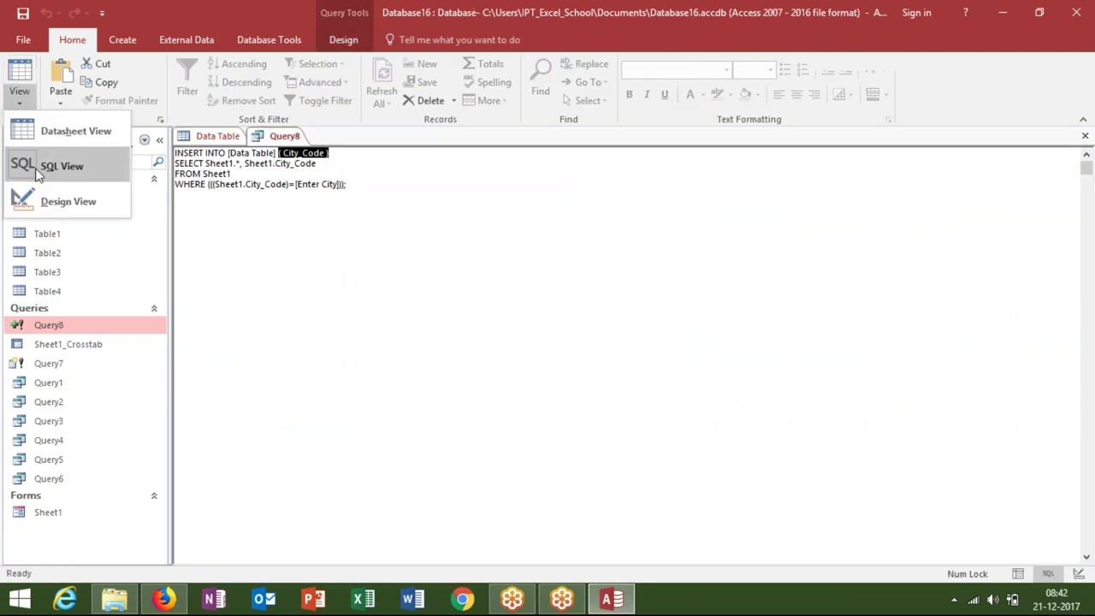
pyautogui.click(37, 205)
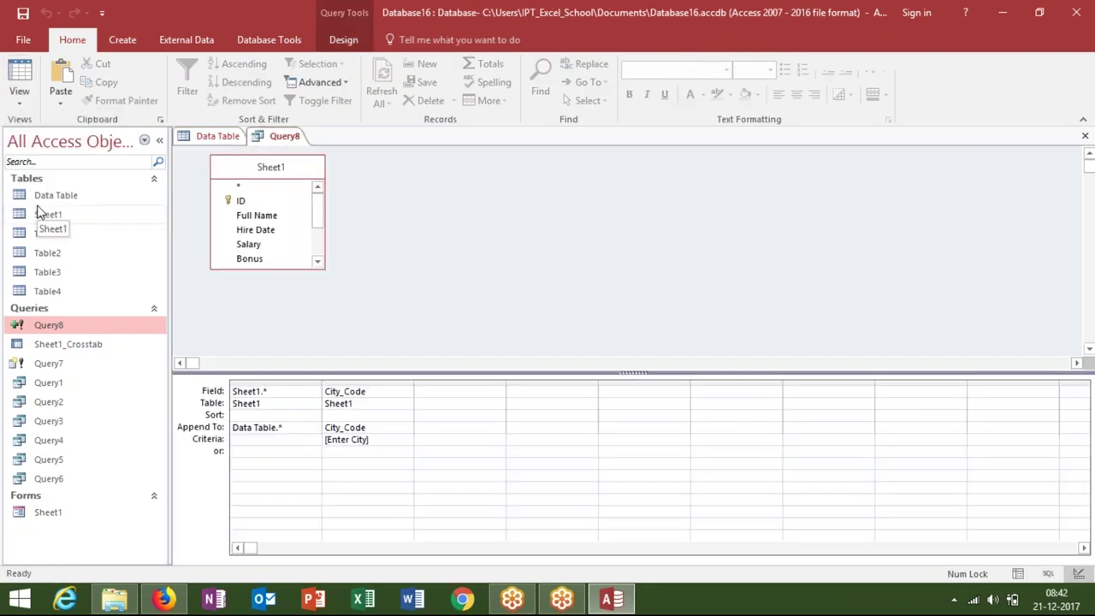
# Remove City_Code from Query8's second Field column
pyautogui.click(374, 415)
pyautogui.click(374, 392)
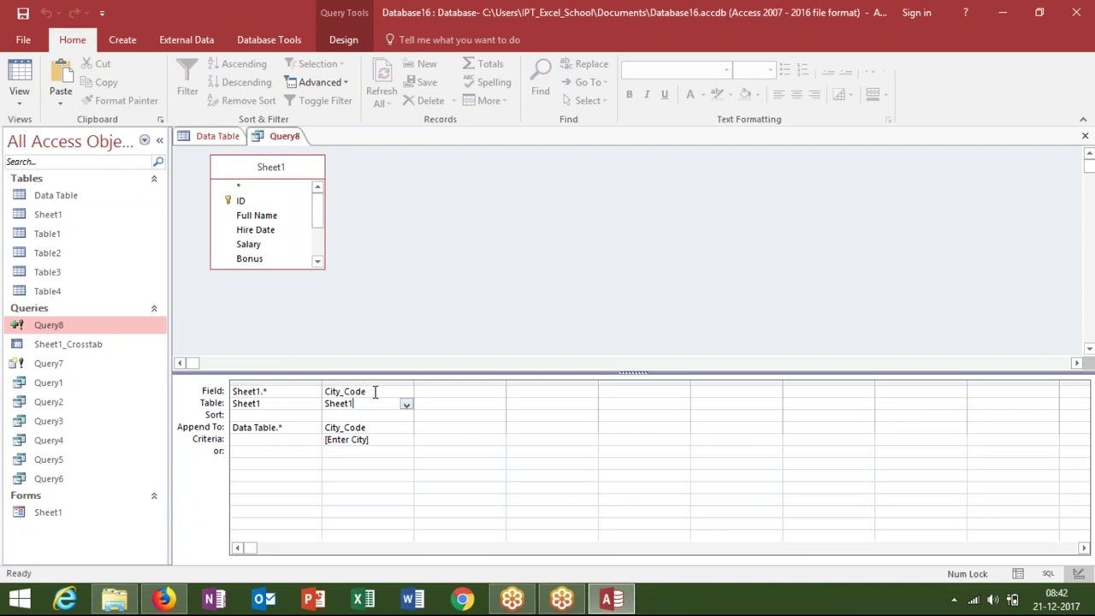
pyautogui.click(317, 391)
pyautogui.press('Delete')
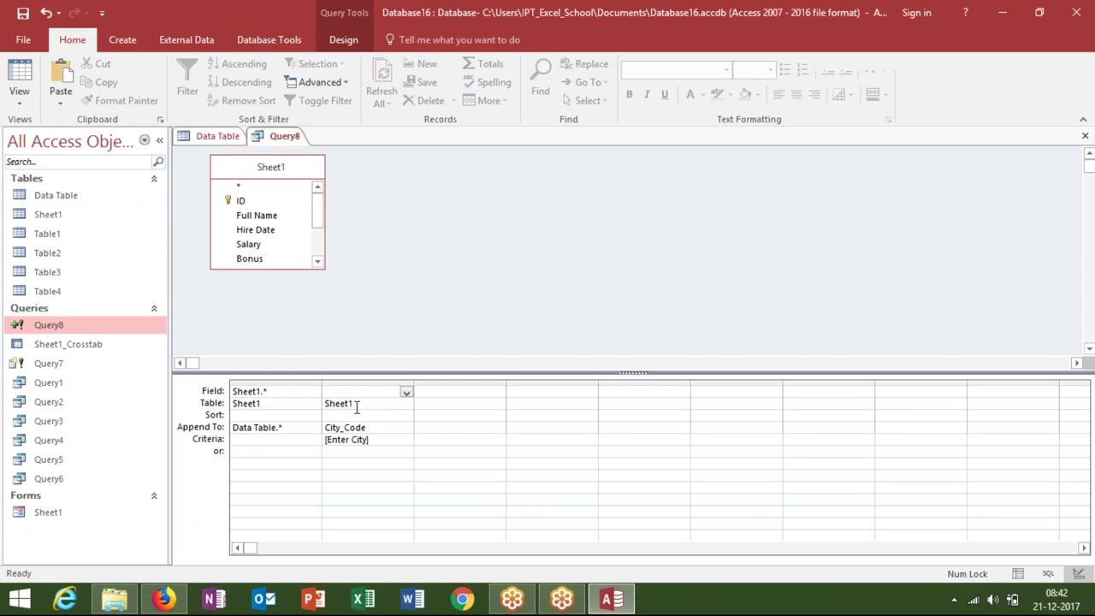
pyautogui.click(357, 407)
# Set the second column's Append To to City_Code with a 'Please Enter City]' criterion; SQL View reports a missing field
pyautogui.click(352, 428)
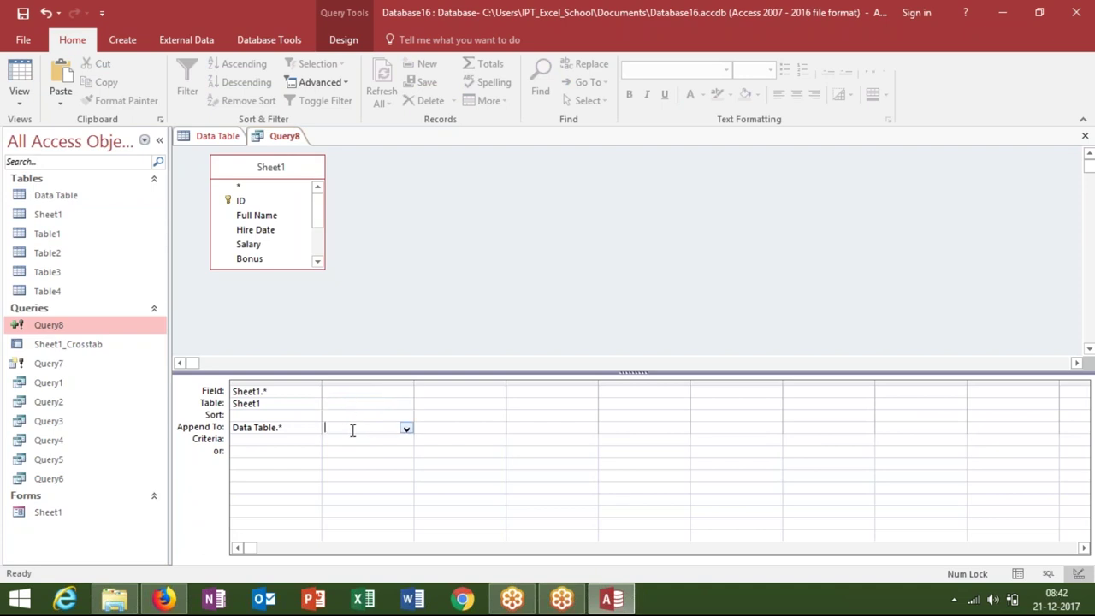
pyautogui.click(357, 439)
pyautogui.click(406, 429)
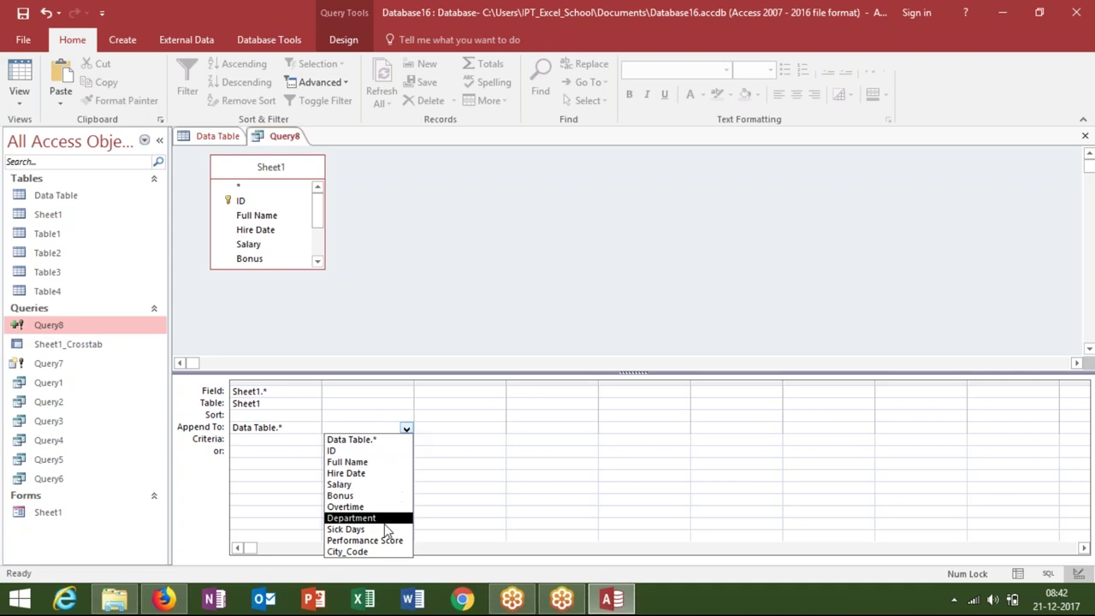
pyautogui.click(358, 552)
pyautogui.click(355, 439)
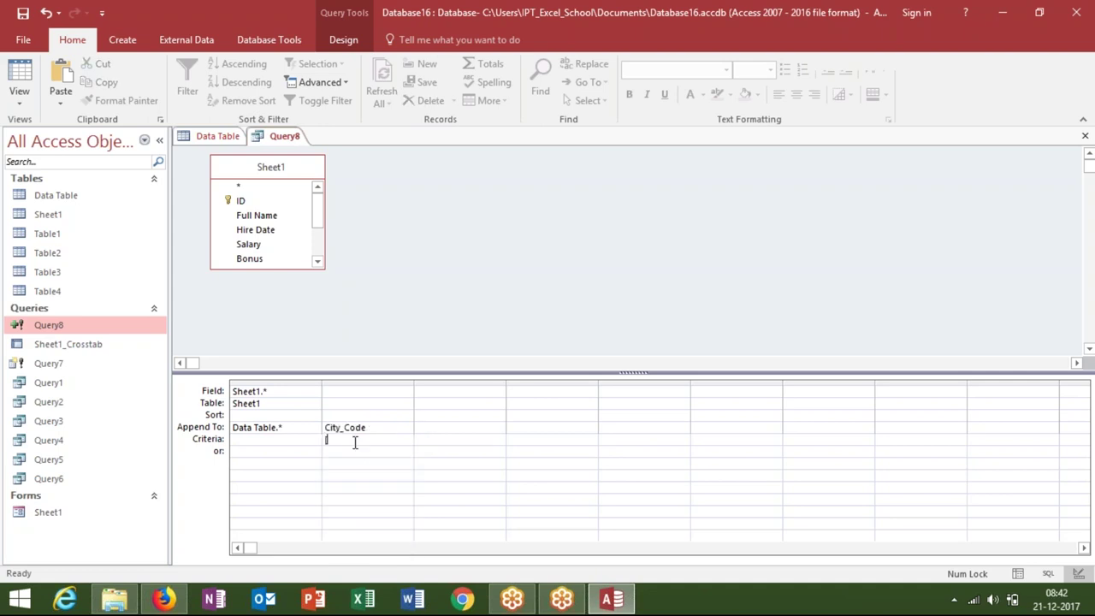
pyautogui.write('P')
pyautogui.write('unj')
pyautogui.press('BackSpace')
pyautogui.press('BackSpace')
pyautogui.press('BackSpace')
pyautogui.press('BackSpace')
pyautogui.write('Please Enter City]')
pyautogui.click(19, 101)
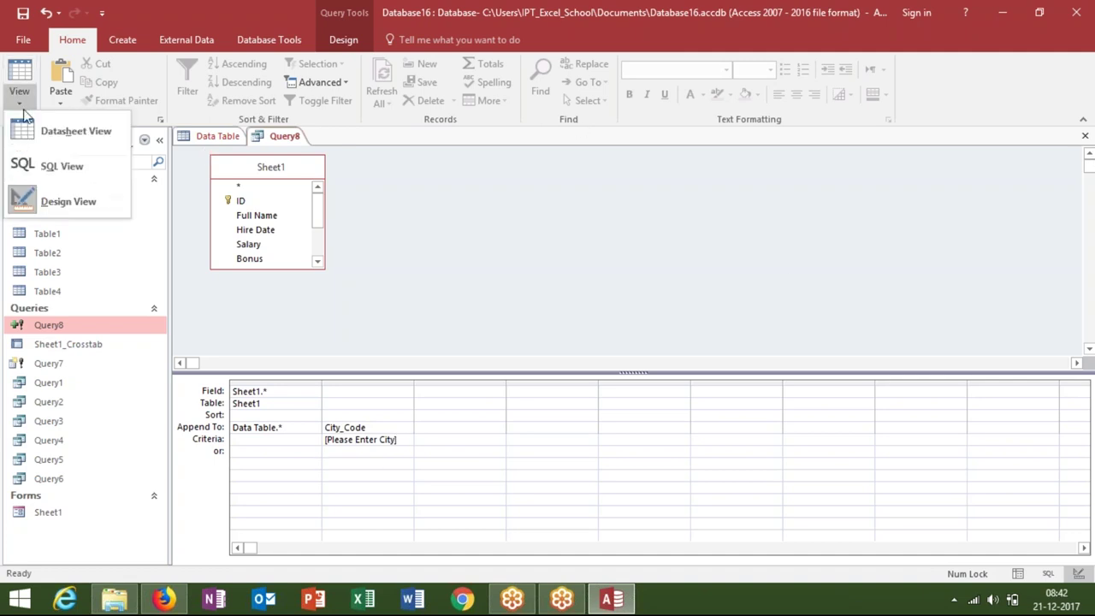
pyautogui.click(34, 167)
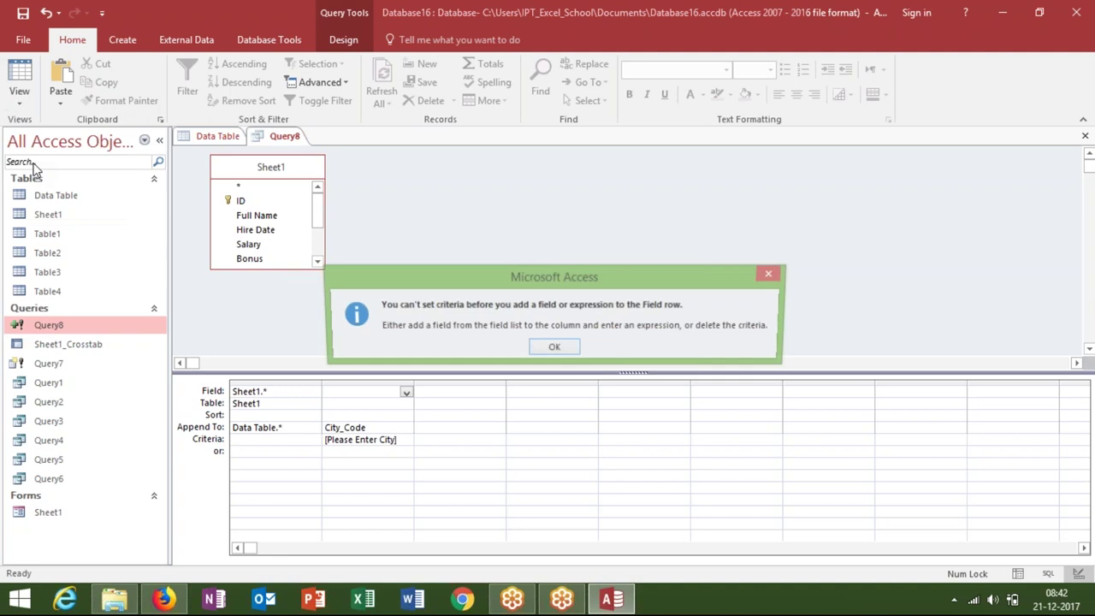
pyautogui.click(564, 349)
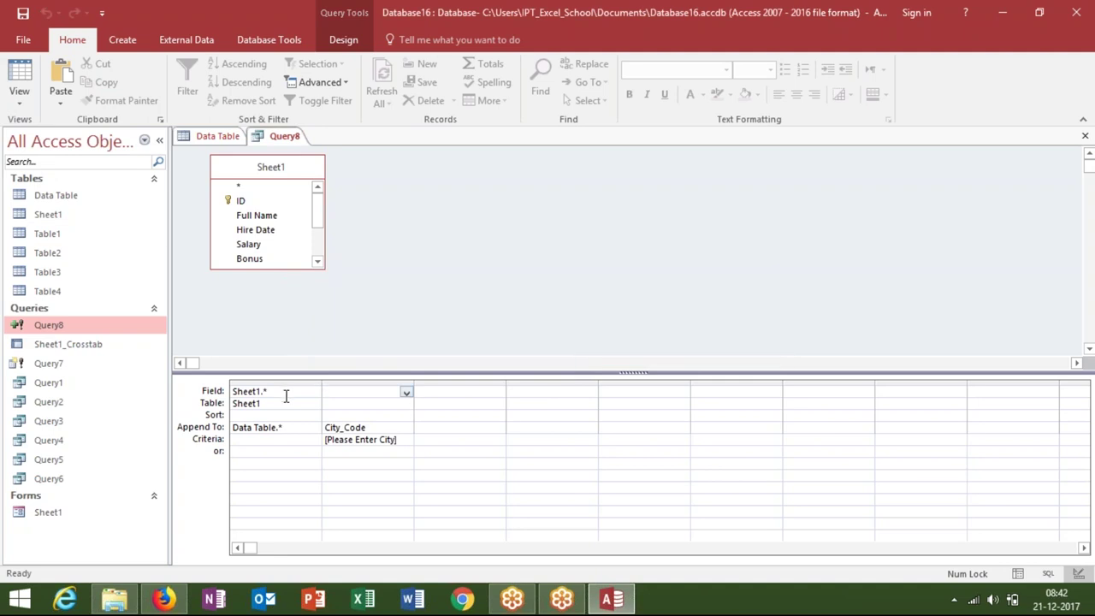
# Delete the criterion and City_Code append target, then view Query8 as SQL
pyautogui.click(399, 440)
pyautogui.moveTo(407, 440); pyautogui.dragTo(315, 439)
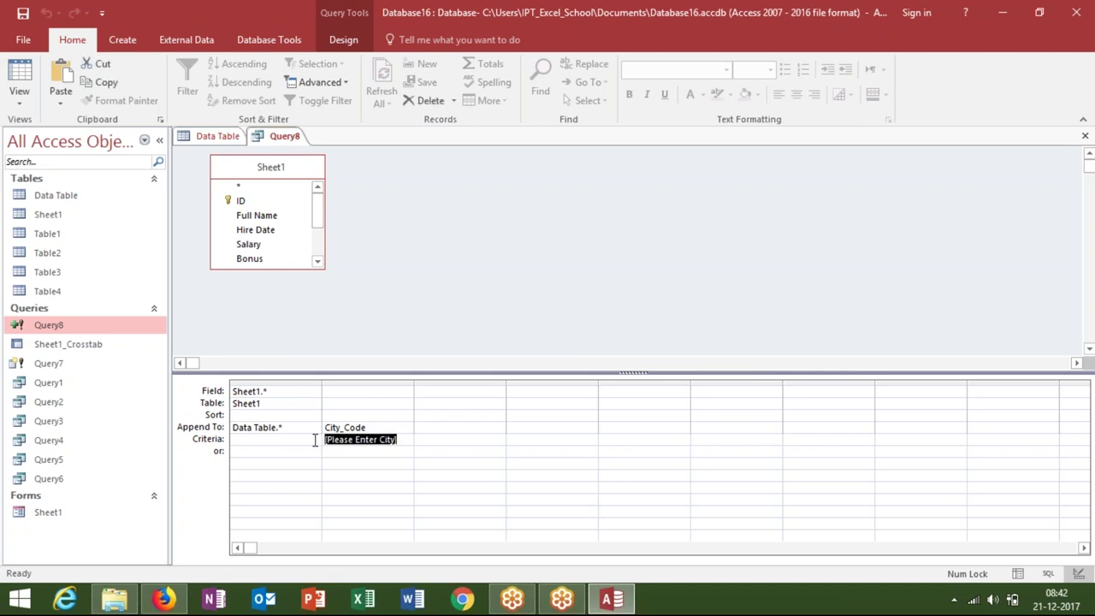
pyautogui.doubleClick(357, 428)
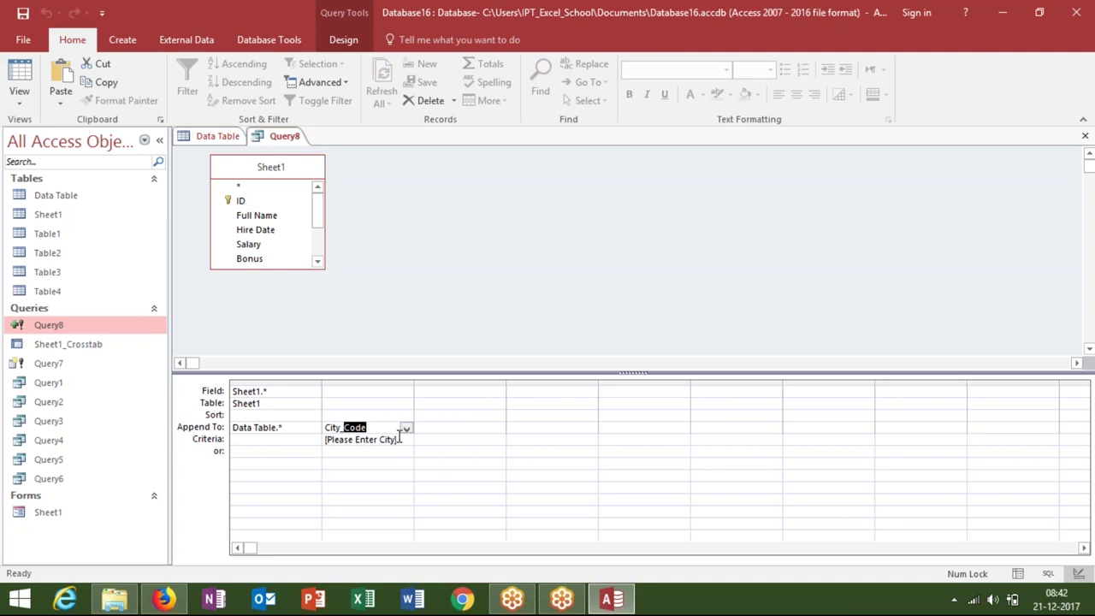
pyautogui.doubleClick(392, 439)
pyautogui.click(398, 440)
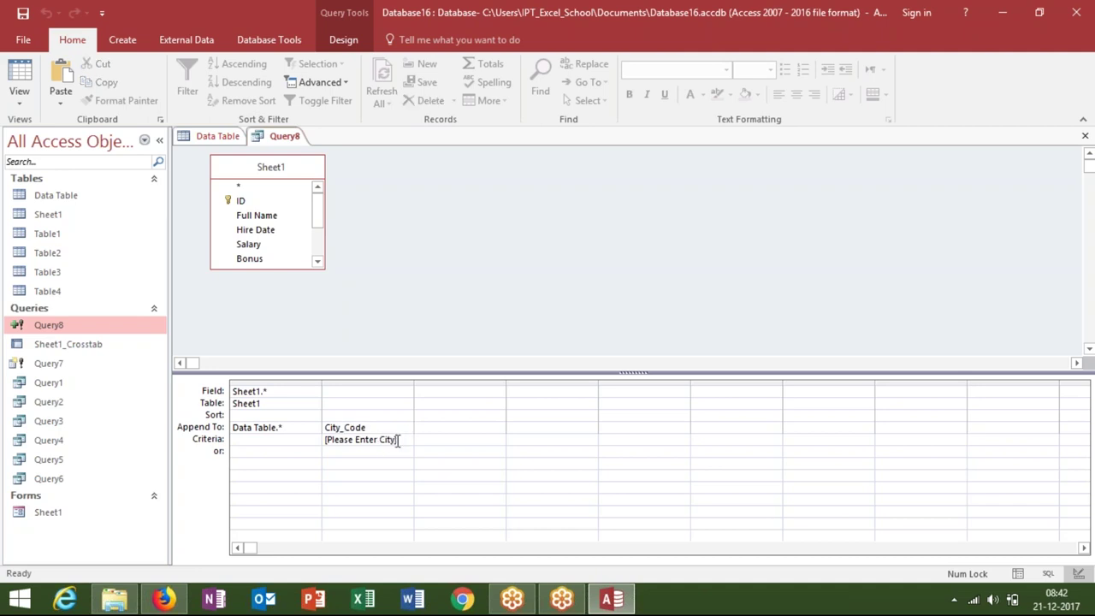
pyautogui.moveTo(398, 440); pyautogui.dragTo(289, 435)
pyautogui.press('Delete')
pyautogui.click(387, 427)
pyautogui.press('BackSpace')
pyautogui.press('BackSpace')
pyautogui.press('BackSpace')
pyautogui.press('BackSpace')
pyautogui.press('BackSpace')
pyautogui.press('BackSpace')
pyautogui.click(378, 391)
pyautogui.click(20, 100)
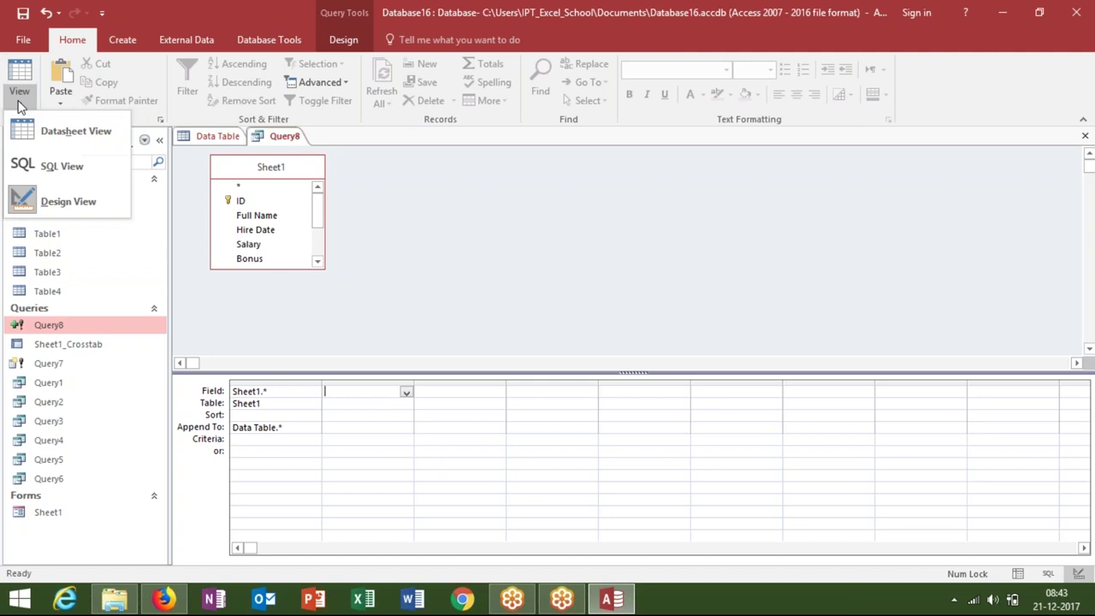
pyautogui.click(29, 156)
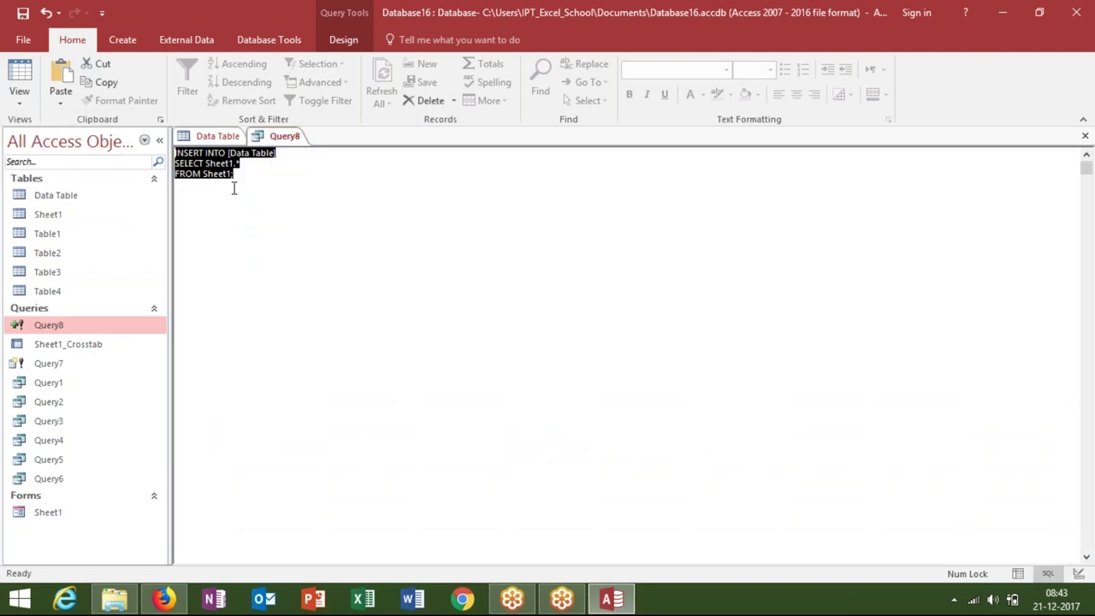
# Back in Design View, add City_Code as the second field with criterion [Please Enter City]
pyautogui.click(235, 185)
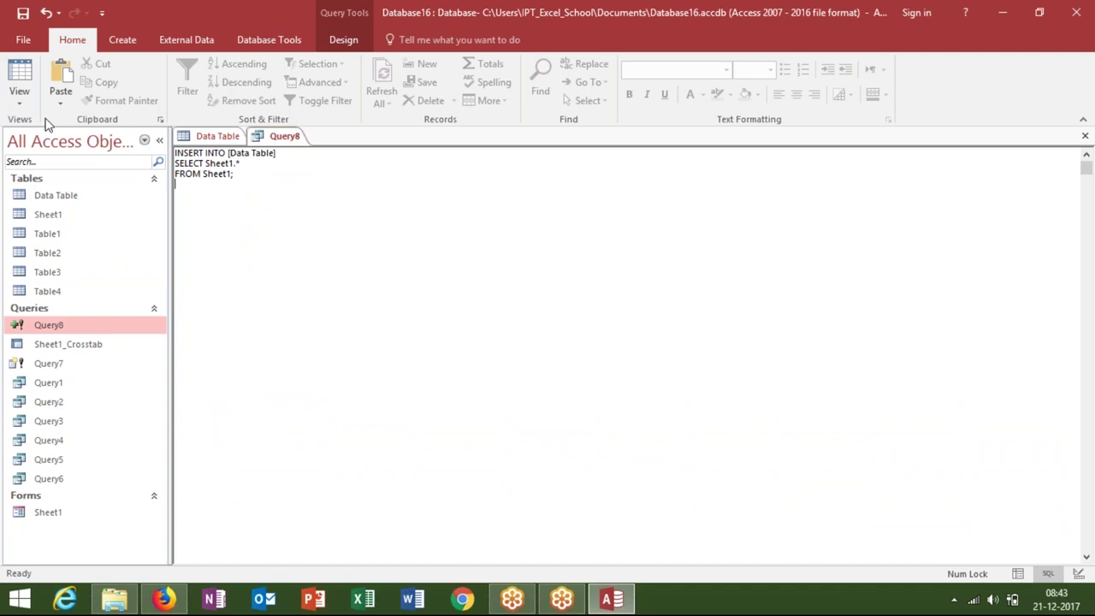
pyautogui.click(20, 101)
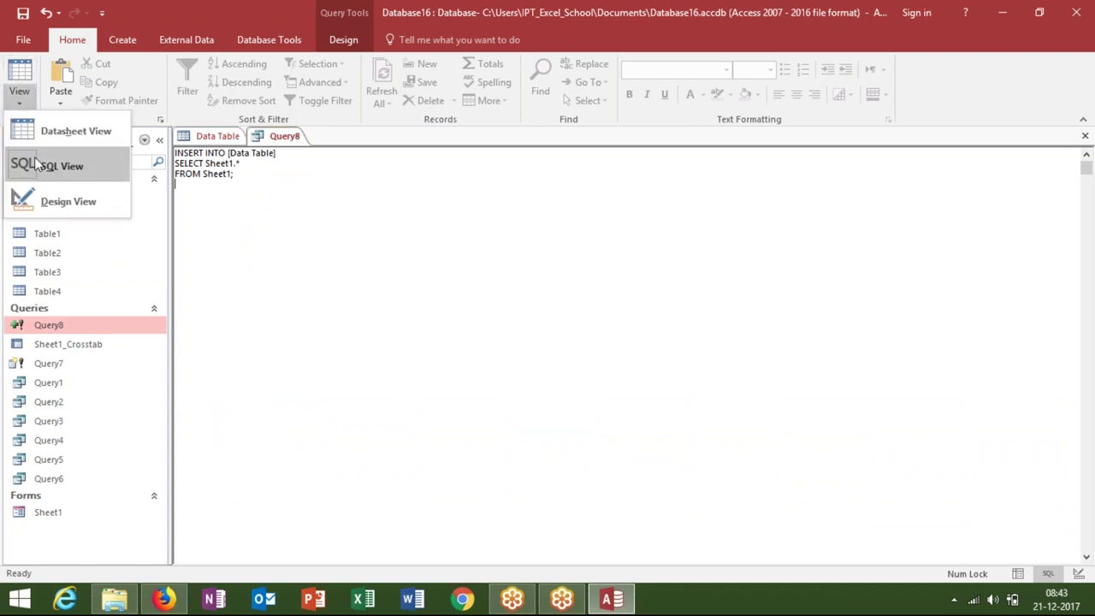
pyautogui.click(39, 201)
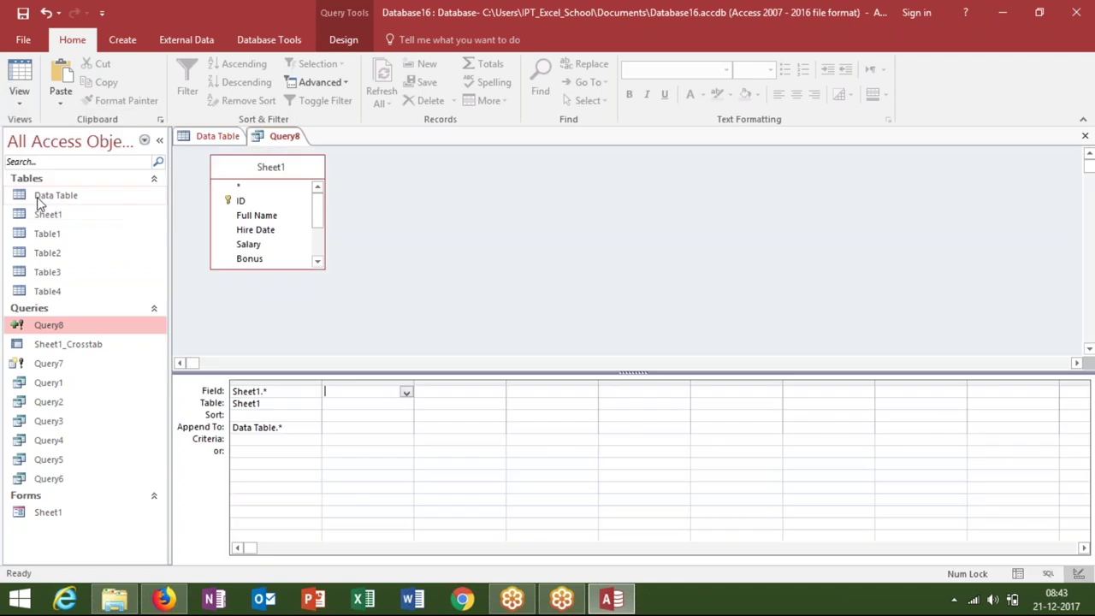
pyautogui.click(405, 391)
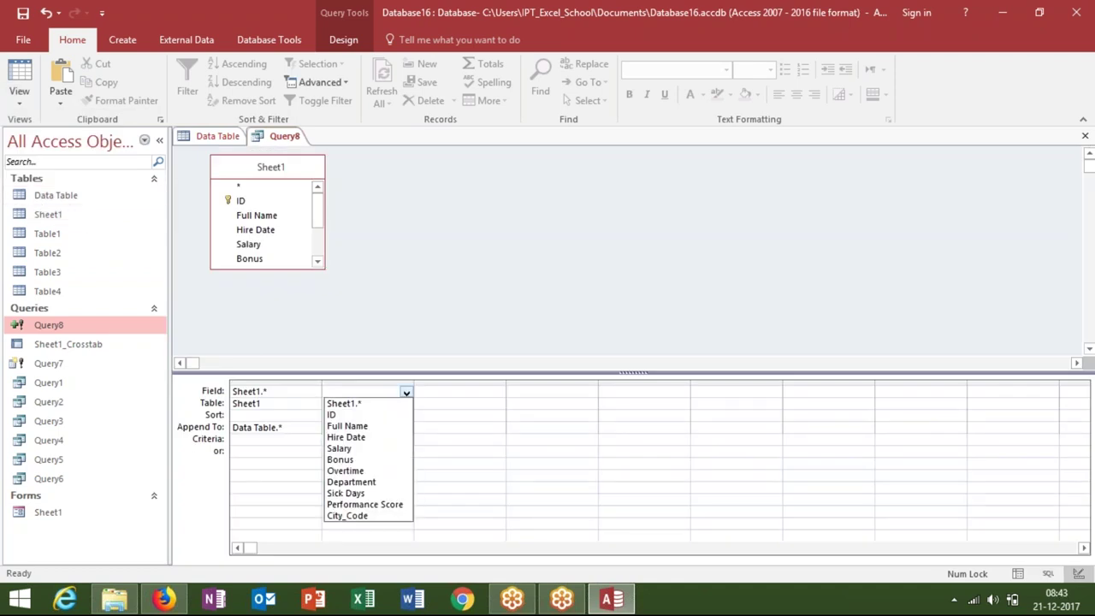
pyautogui.click(379, 516)
pyautogui.click(356, 438)
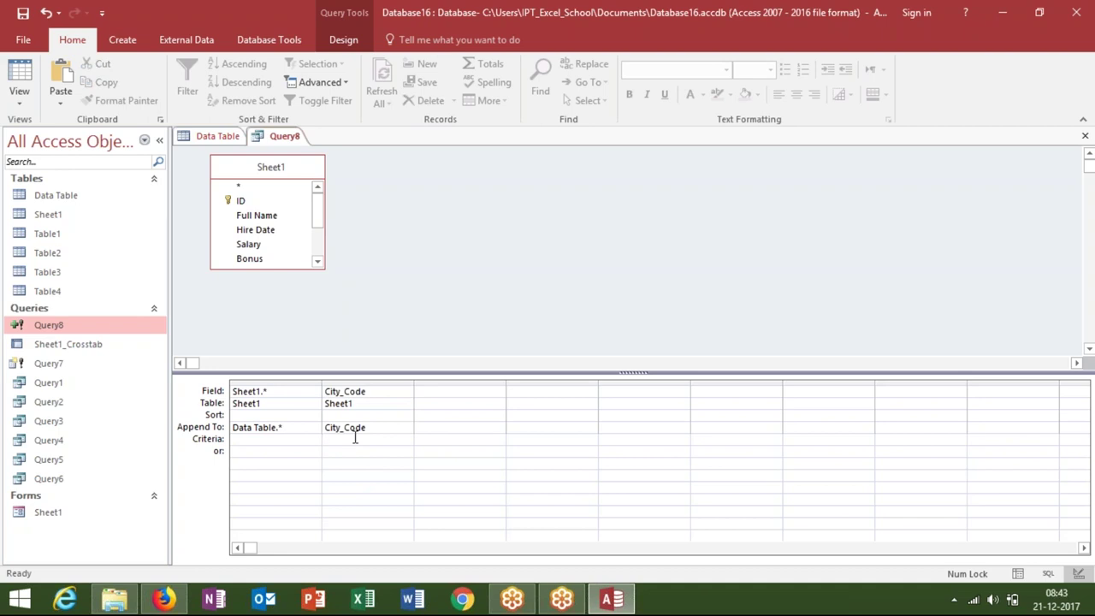
pyautogui.write('[P')
pyautogui.press('BackSpace')
pyautogui.press('BackSpace')
pyautogui.press('BackSpace')
pyautogui.write('Please Enter City')
pyautogui.click(363, 459)
# Delete '( City_Code )' after INSERT INTO [Data Table] in Query8's SQL
pyautogui.click(28, 98)
pyautogui.click(52, 167)
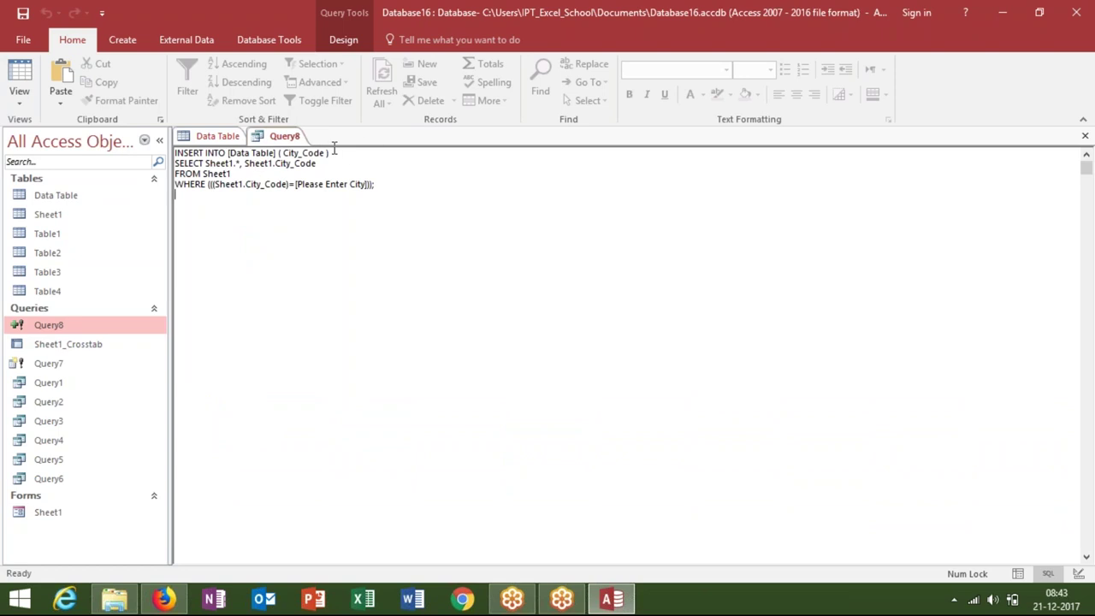
pyautogui.moveTo(333, 153); pyautogui.dragTo(278, 161)
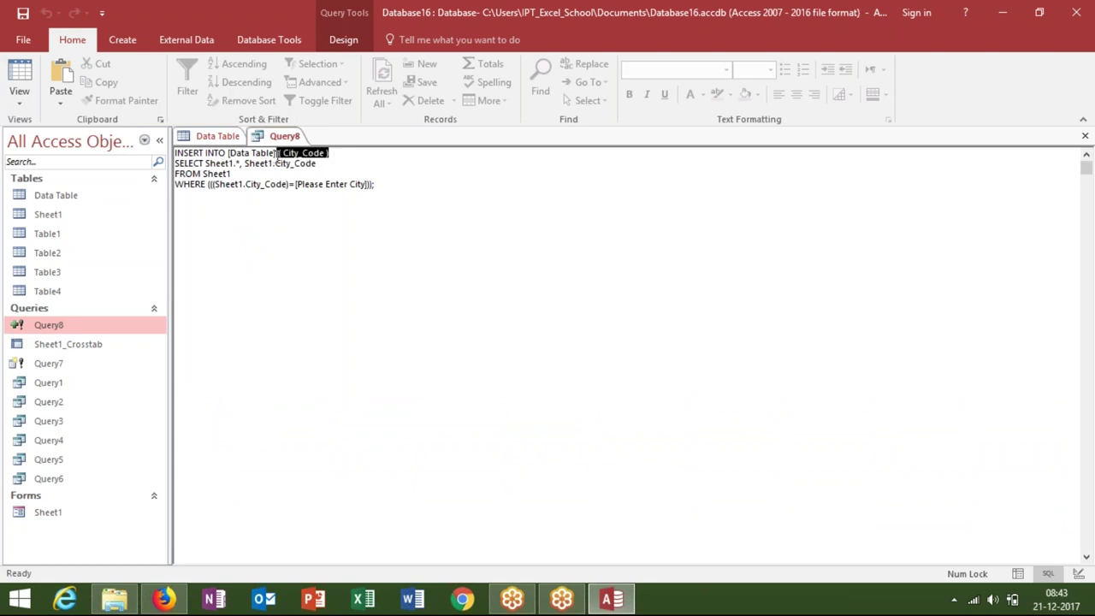
pyautogui.press('Delete')
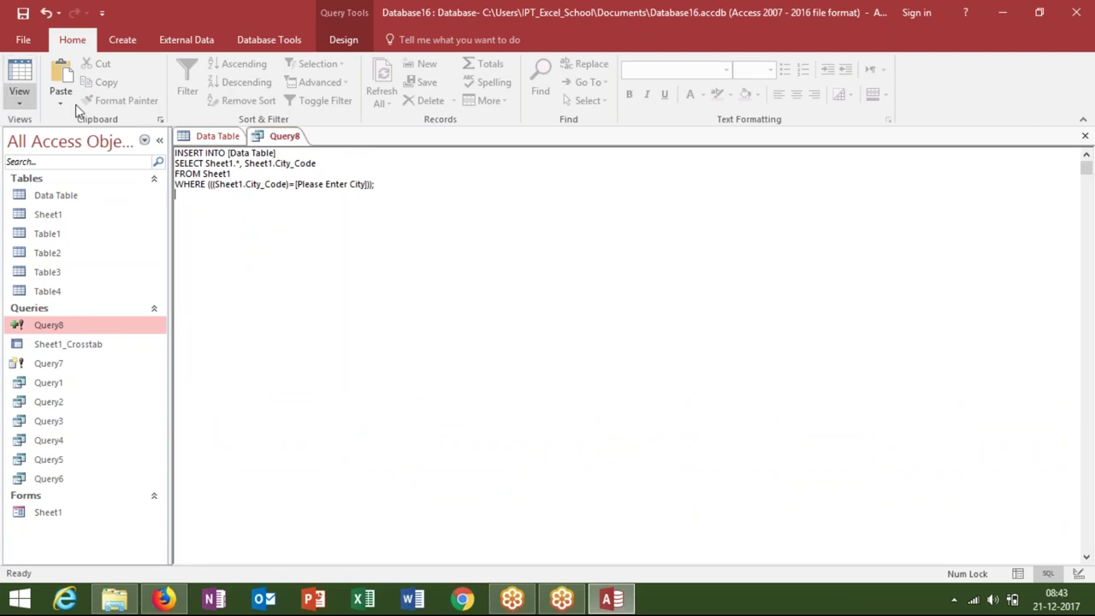
# Save and close Query8, then close the Data Table datasheet
pyautogui.click(1084, 136)
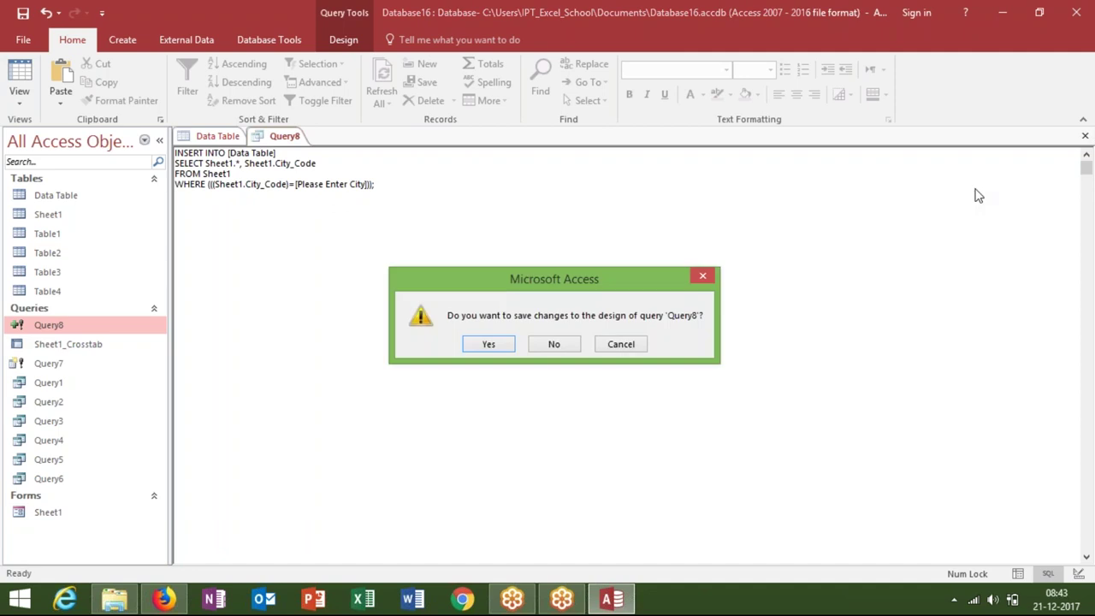
pyautogui.click(487, 344)
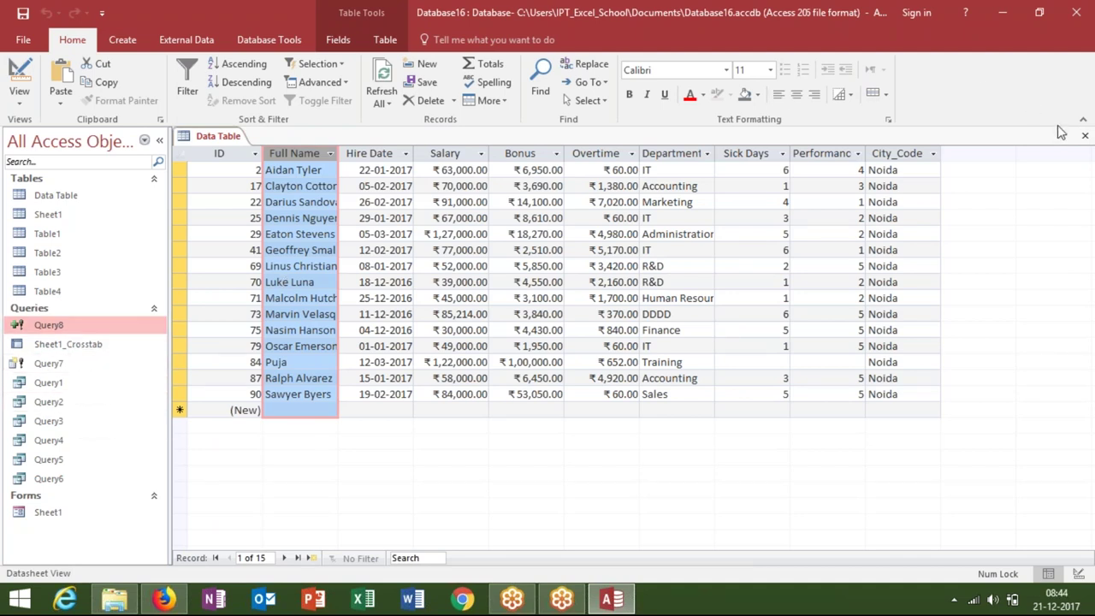
pyautogui.click(1085, 135)
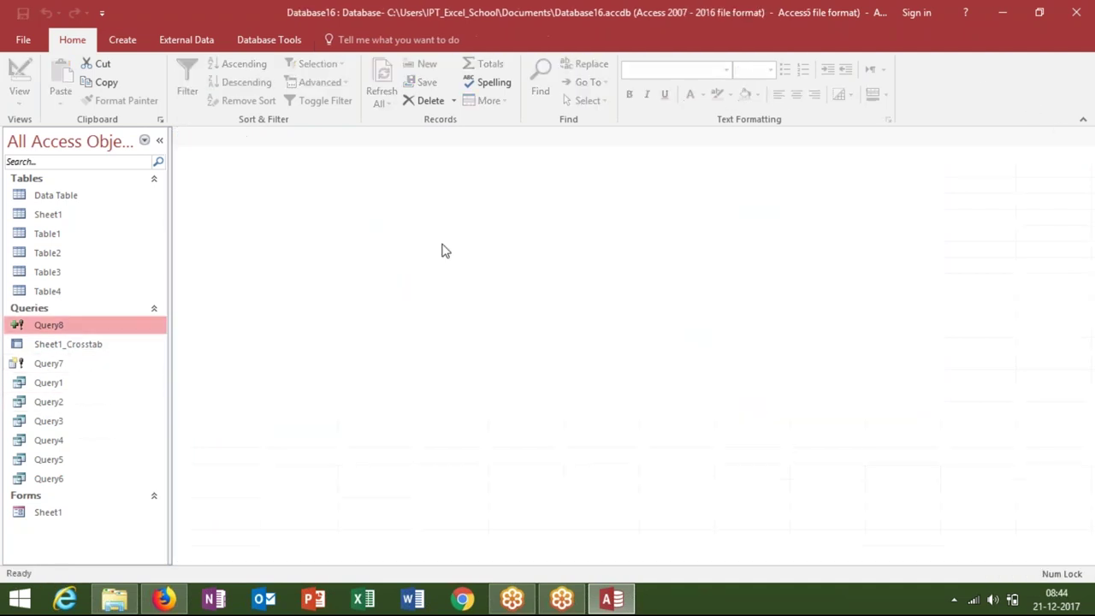
# Run Query8 for GGN and dismiss the duplicate City_Code destination error
pyautogui.doubleClick(56, 325)
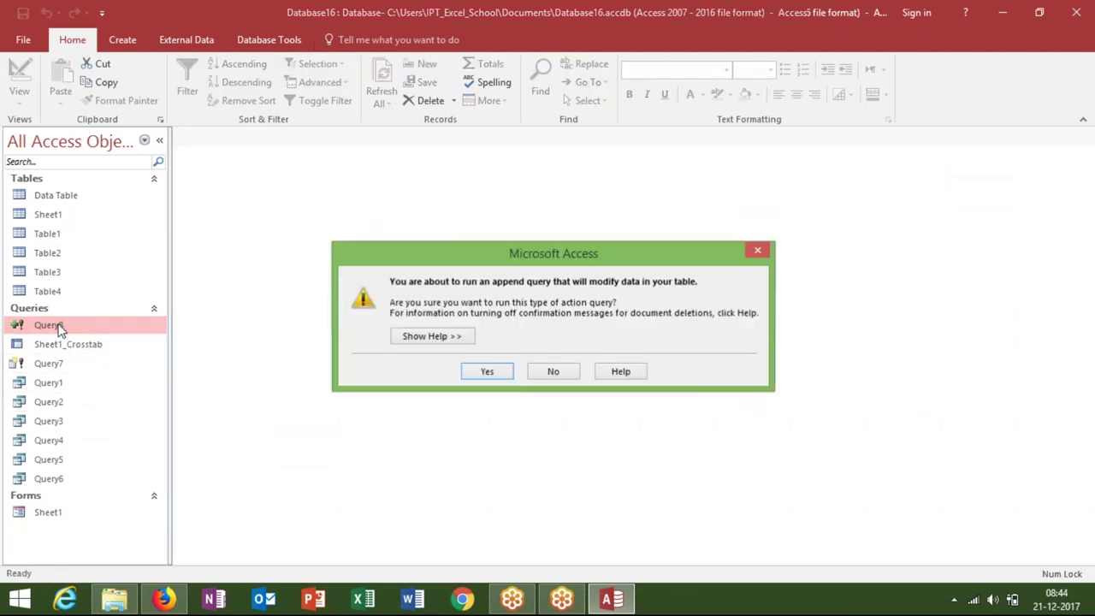
pyautogui.click(493, 376)
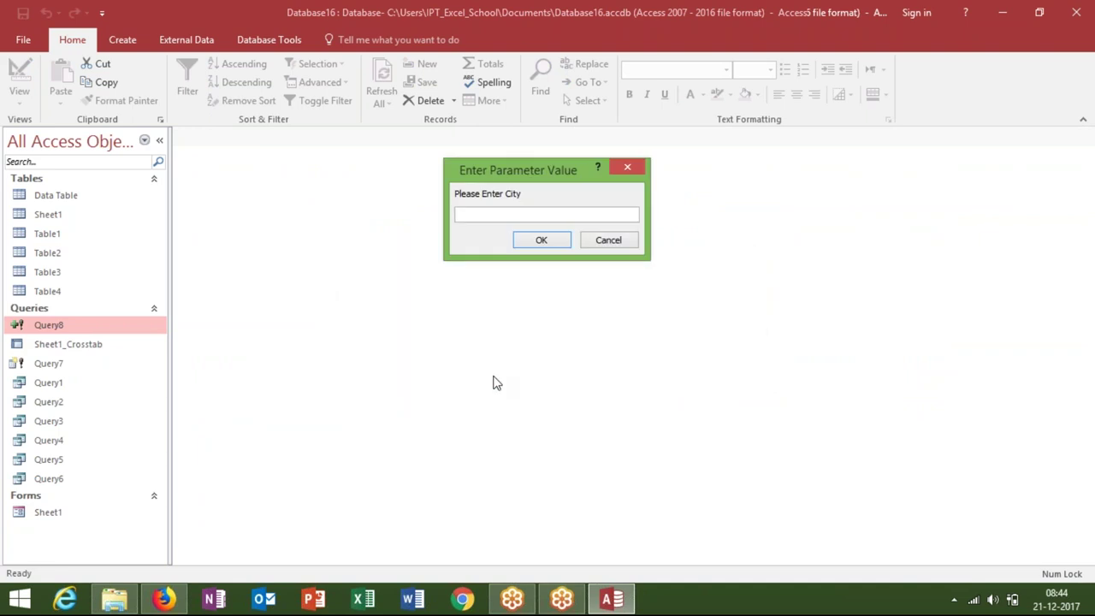
pyautogui.write('GGN')
pyautogui.click(544, 241)
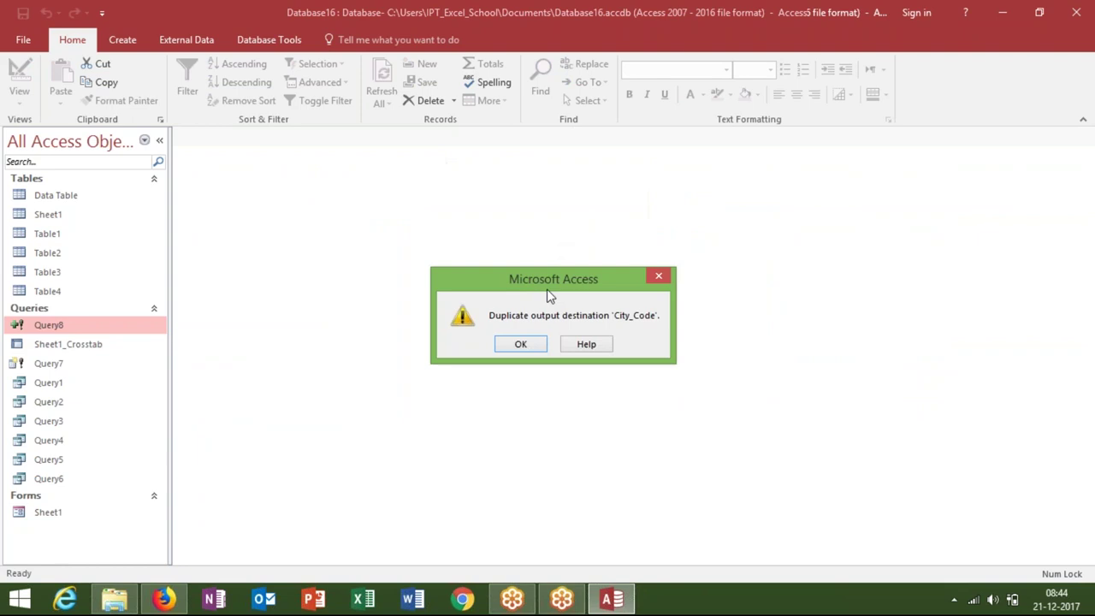
pyautogui.click(532, 344)
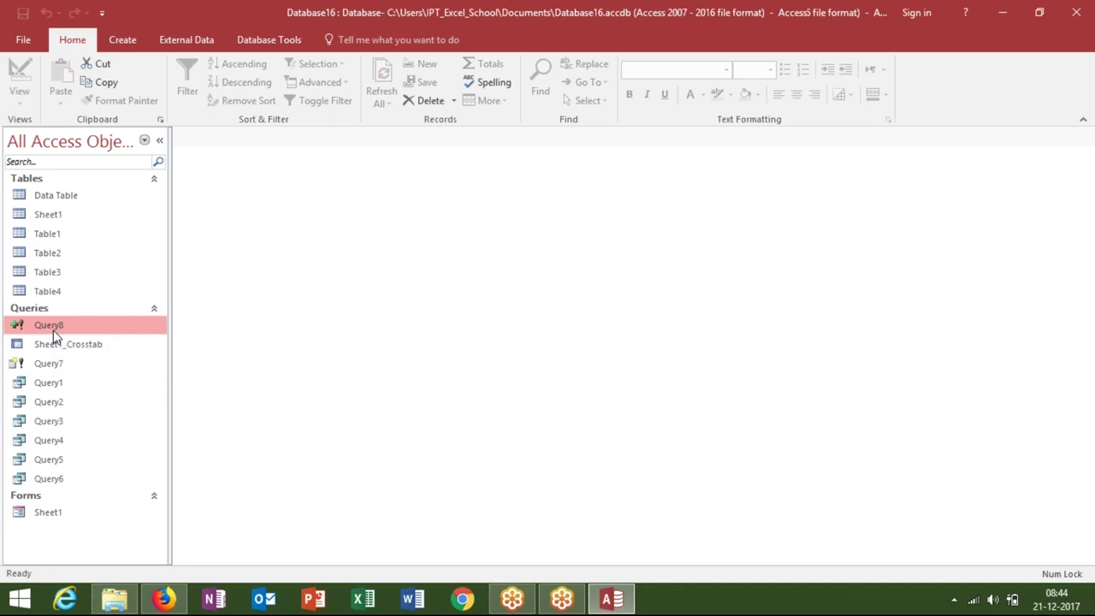
pyautogui.rightClick(54, 334)
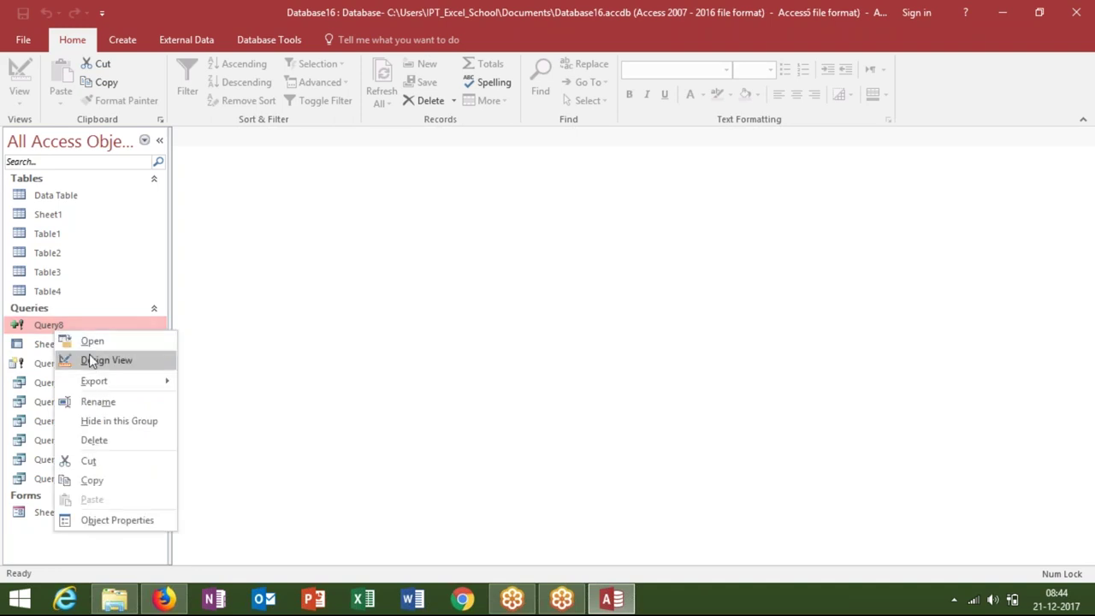
pyautogui.click(92, 360)
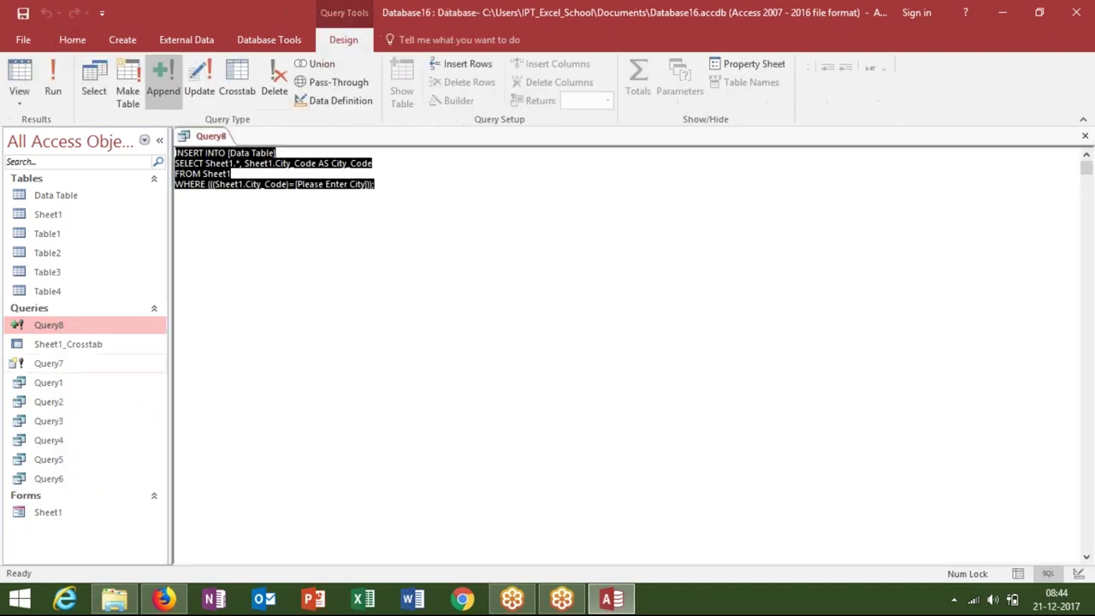
pyautogui.click(261, 232)
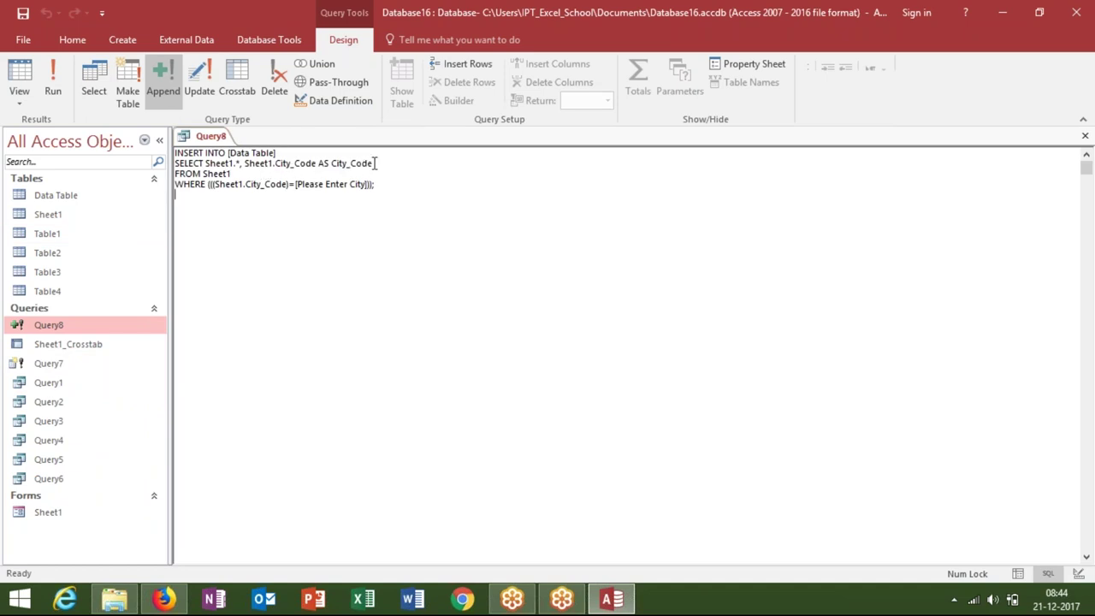
pyautogui.moveTo(375, 164); pyautogui.dragTo(244, 163)
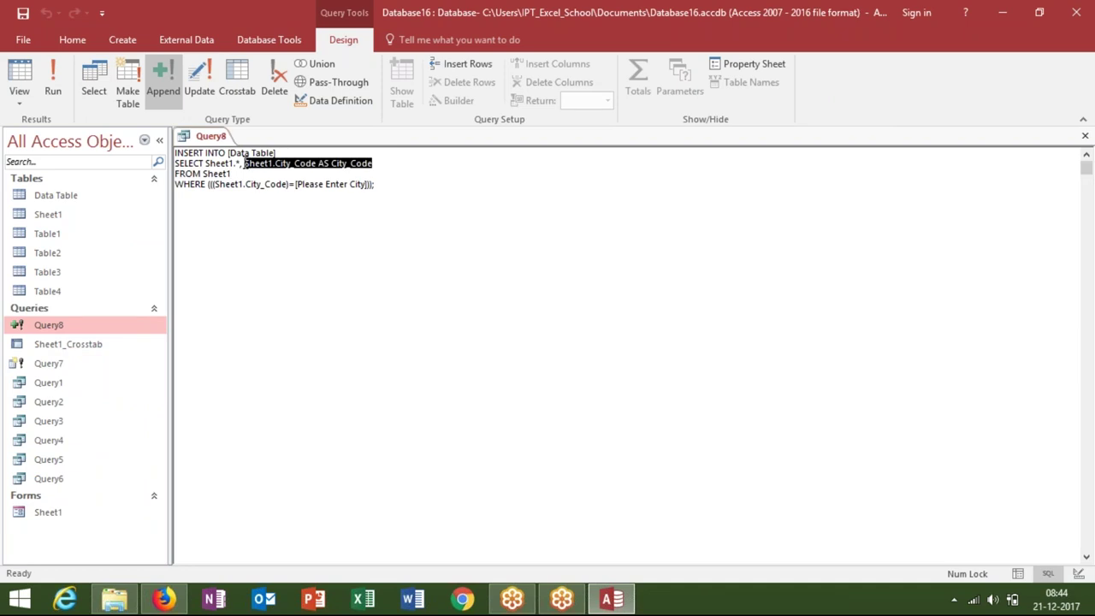
pyautogui.press('Delete')
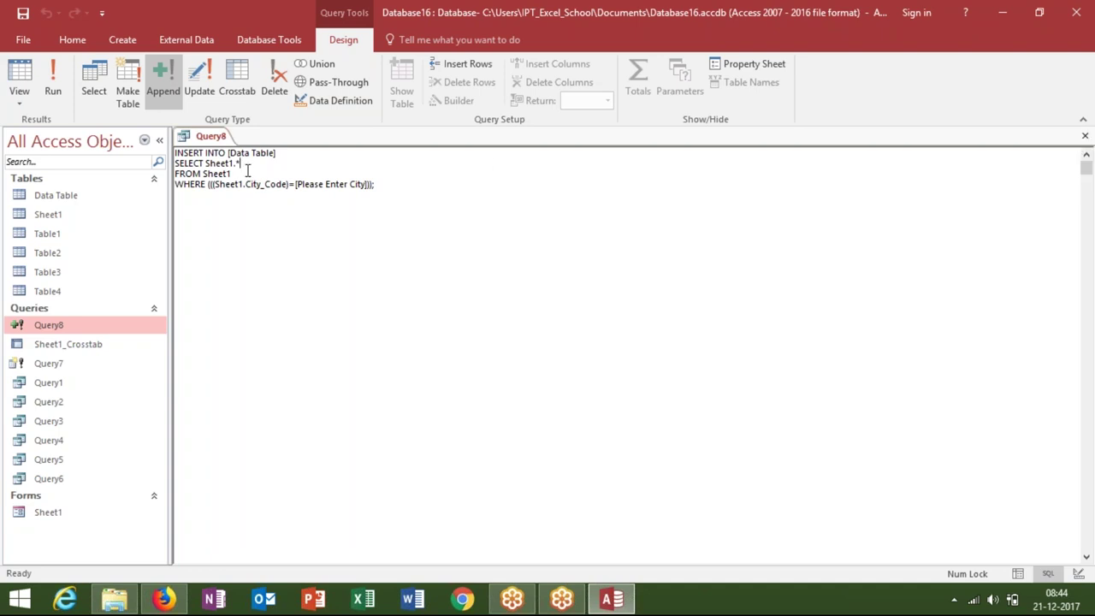
pyautogui.moveTo(243, 163); pyautogui.dragTo(174, 162)
pyautogui.press('Delete')
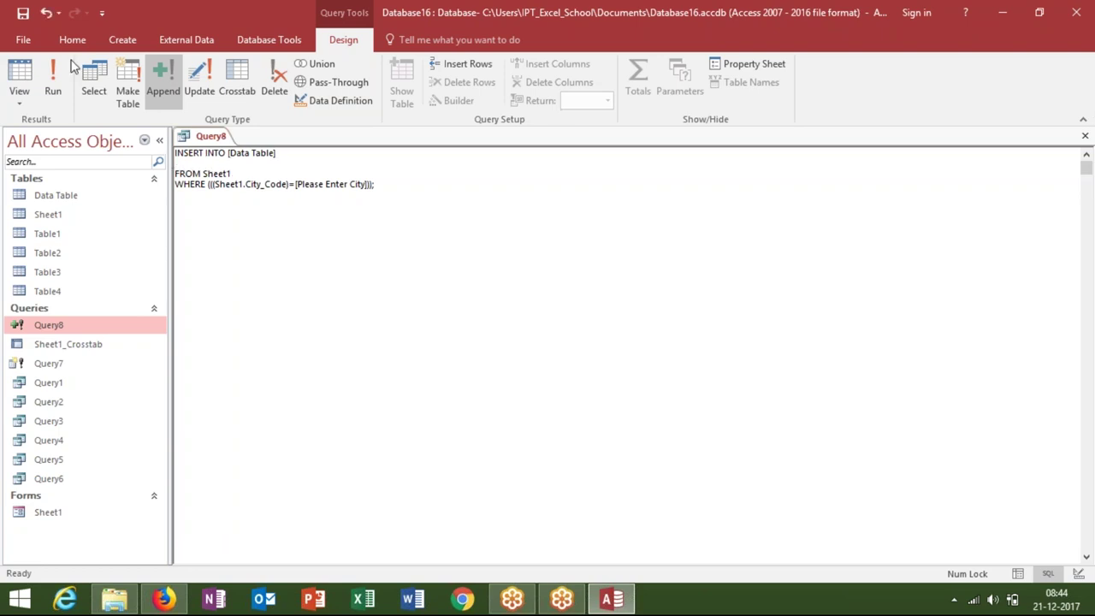
pyautogui.click(19, 100)
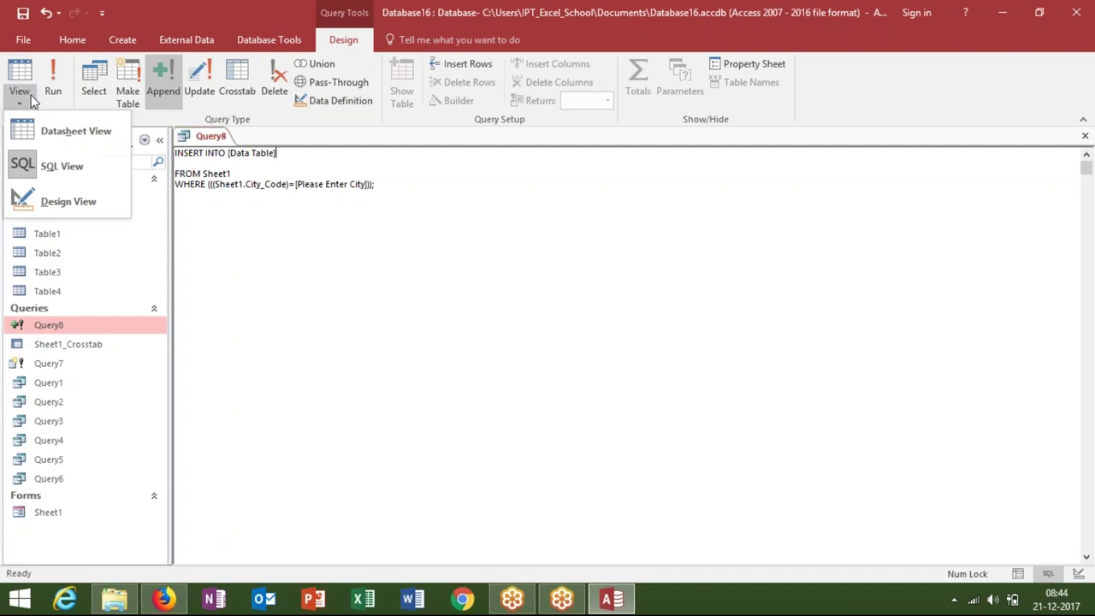
pyautogui.click(51, 200)
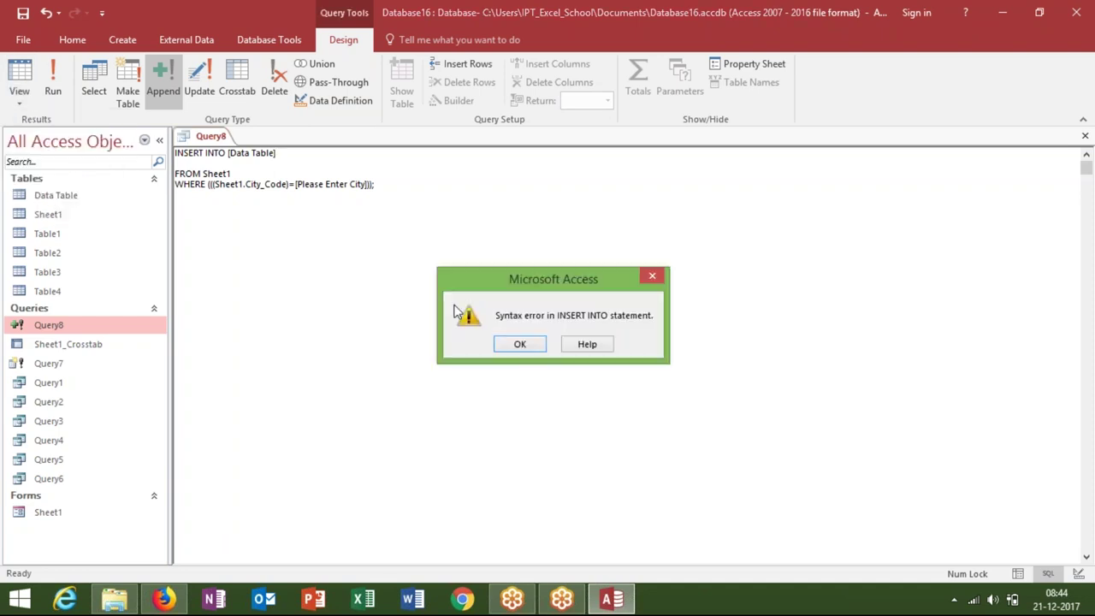
pyautogui.click(519, 344)
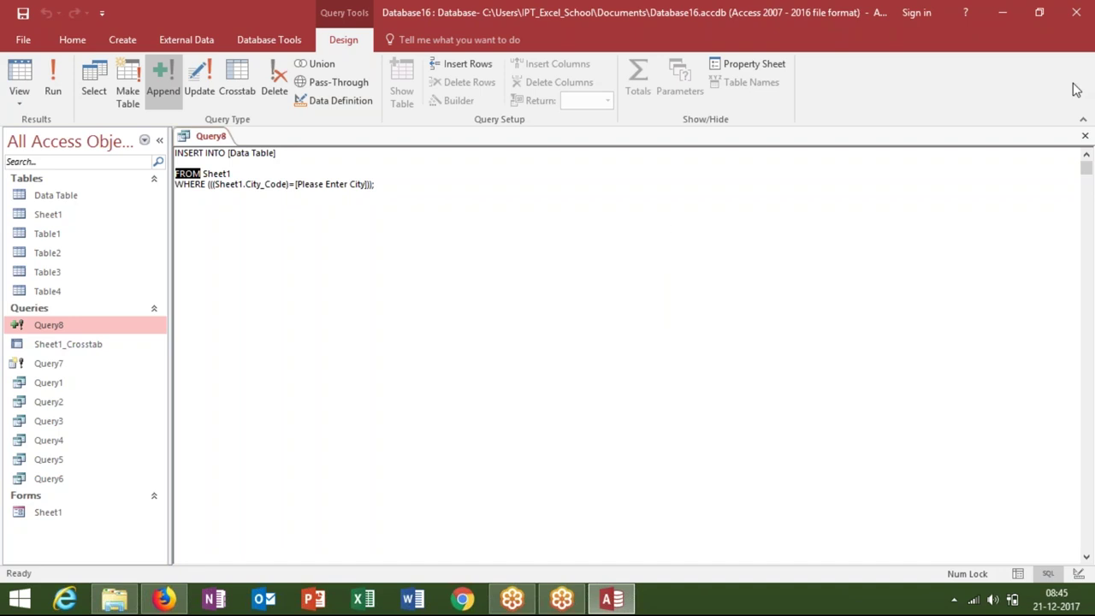
pyautogui.click(1085, 136)
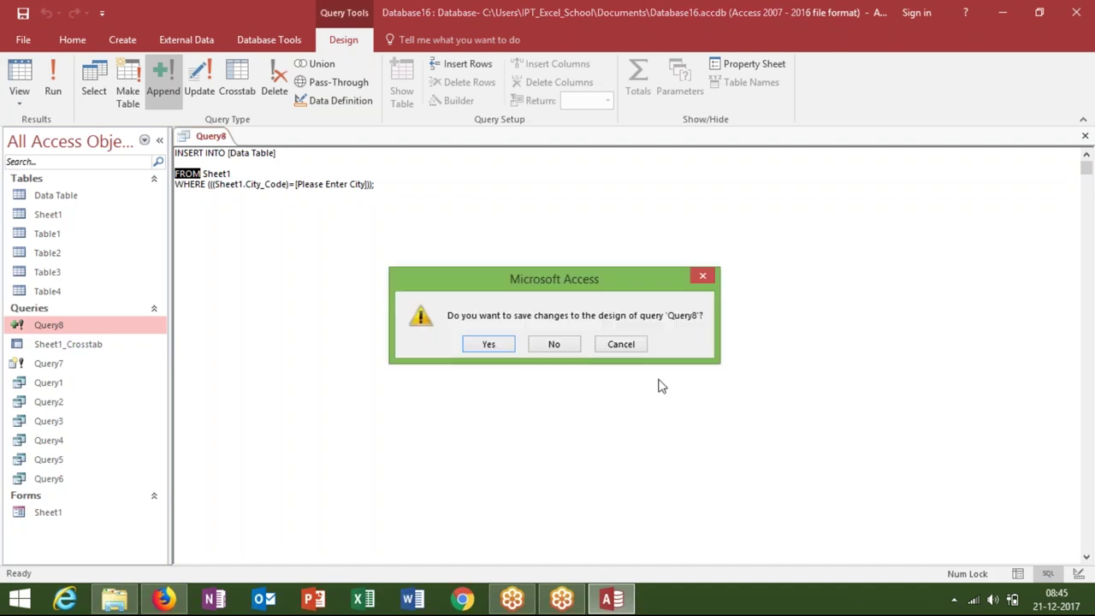
pyautogui.click(553, 344)
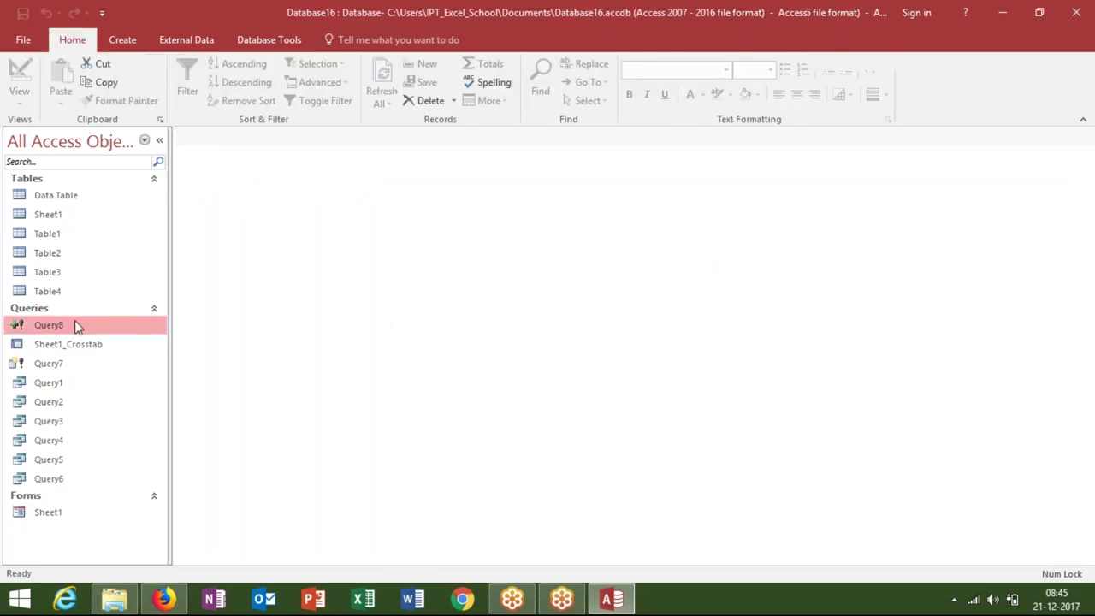
# Open Query8 in Design View and check the City_Code field in column 2
pyautogui.rightClick(75, 325)
pyautogui.click(118, 359)
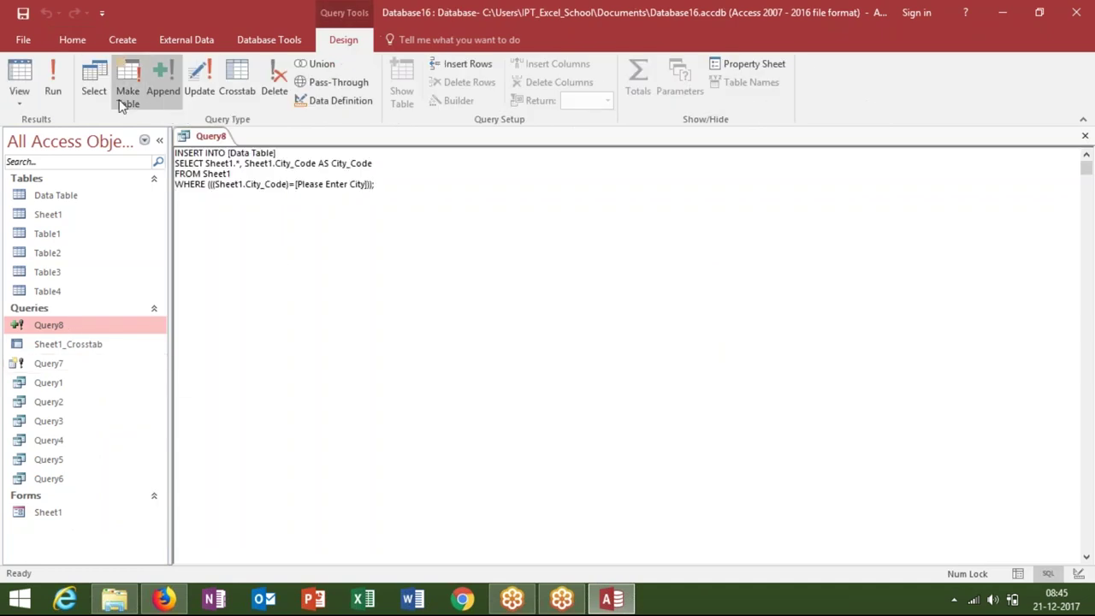
pyautogui.click(19, 97)
pyautogui.click(43, 202)
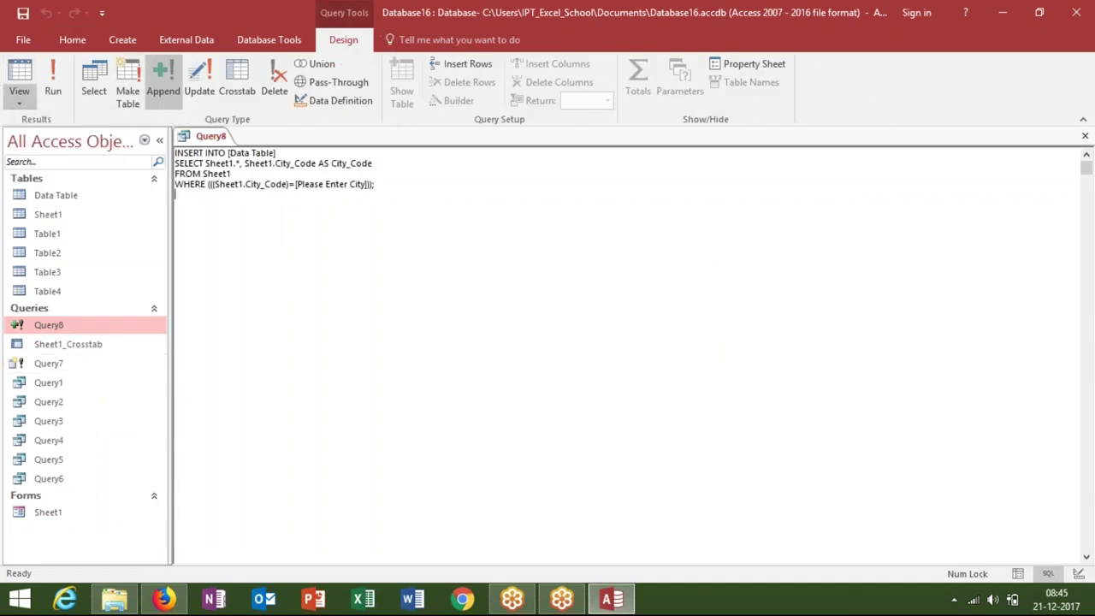
pyautogui.click(351, 387)
pyautogui.click(365, 377)
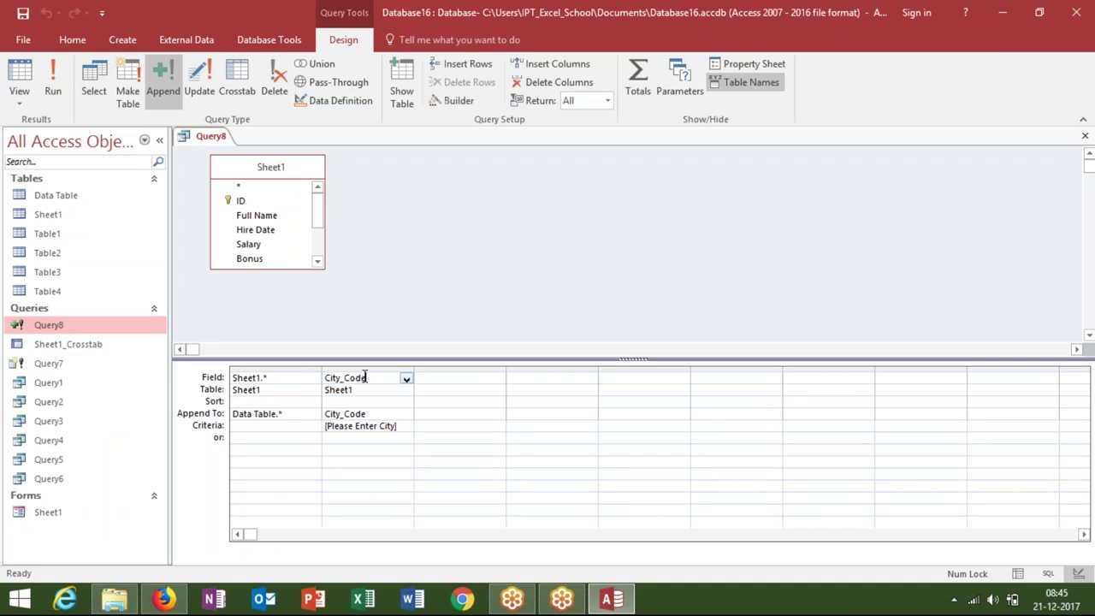
pyautogui.click(406, 378)
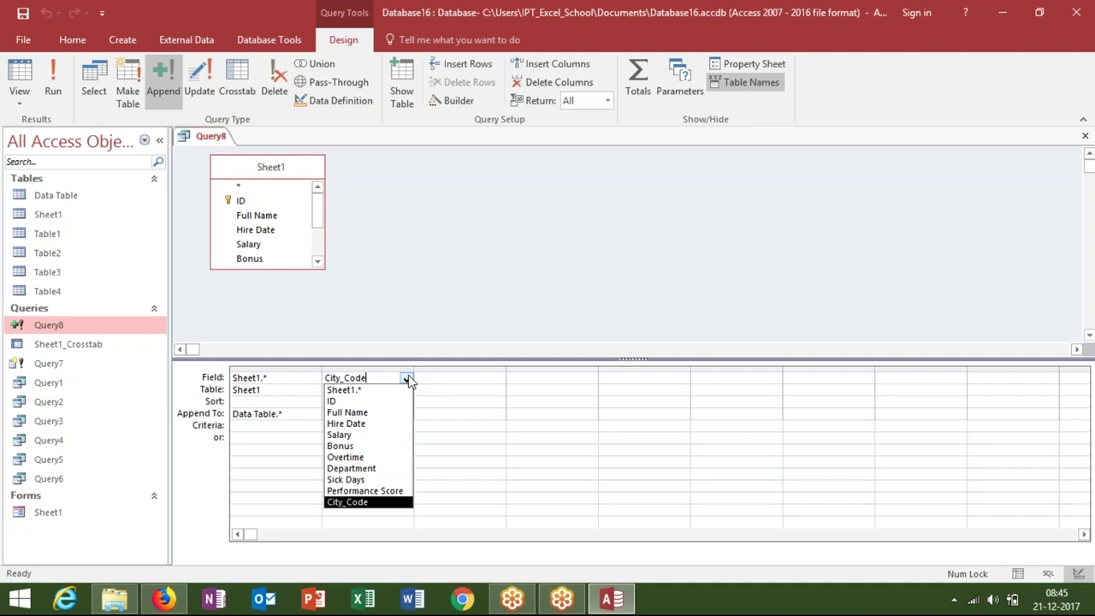
pyautogui.click(407, 380)
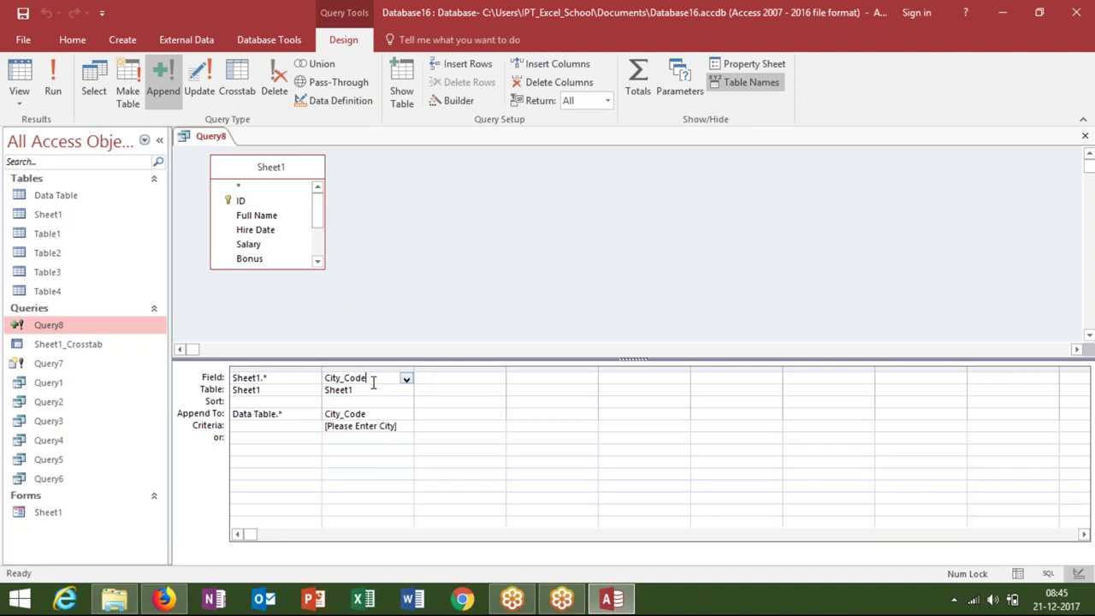
# In SQL view, delete 'Sheet1.City_Code AS City_Code' from the SELECT line and save Query8 on closing
pyautogui.click(22, 103)
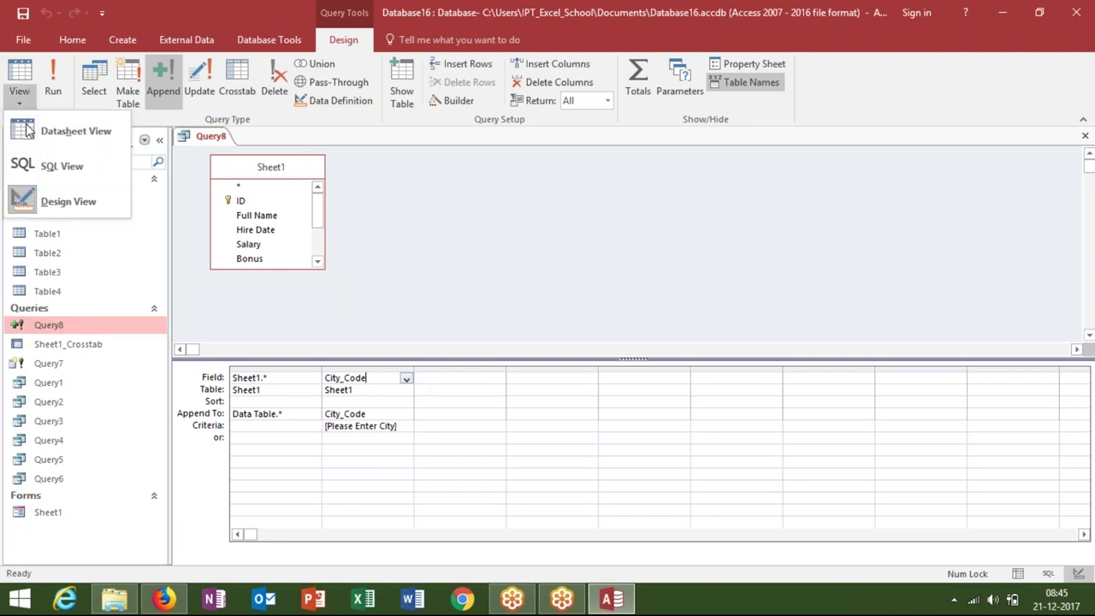
pyautogui.click(29, 164)
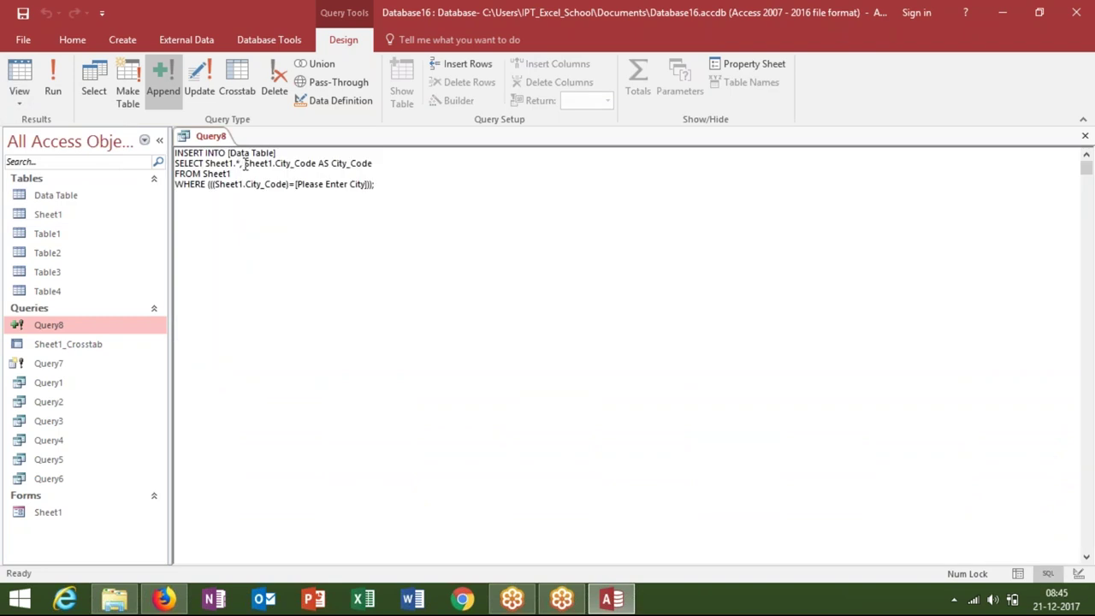
pyautogui.moveTo(245, 164); pyautogui.dragTo(378, 162)
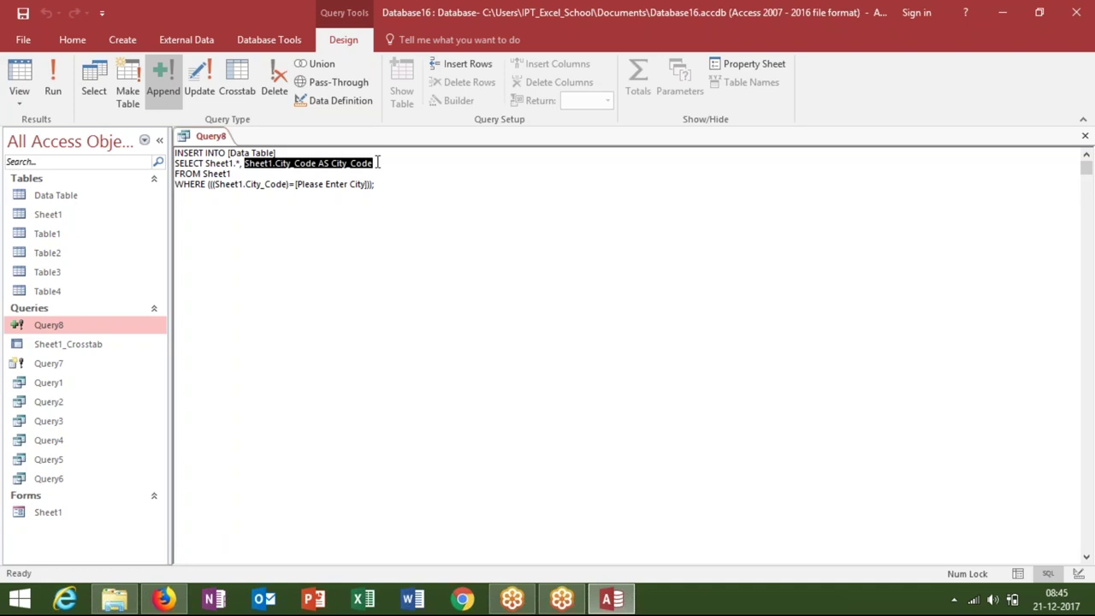
pyautogui.press('Delete')
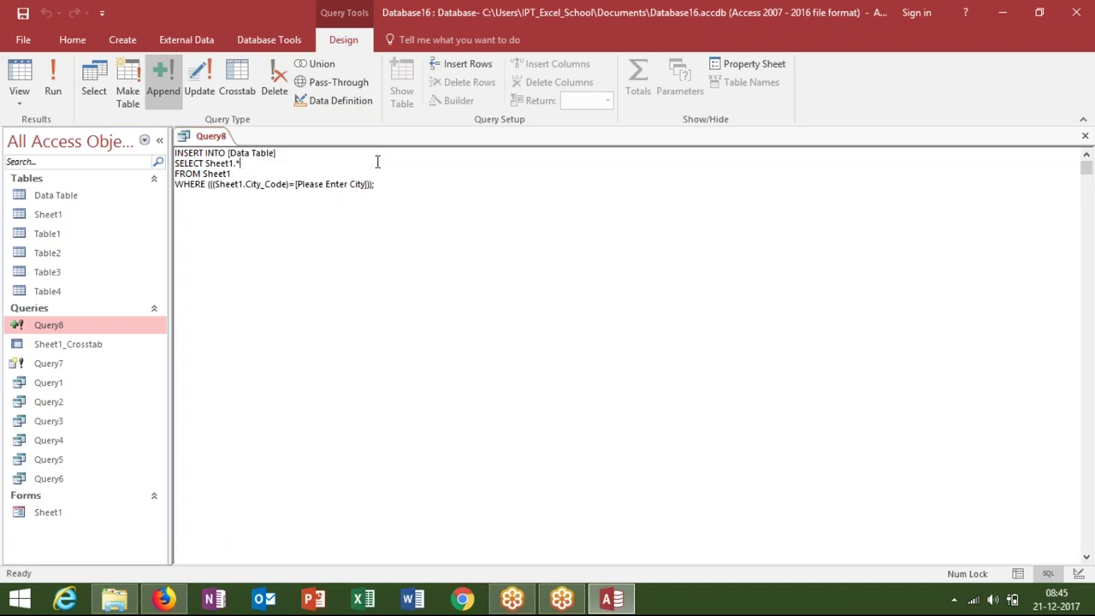
pyautogui.click(384, 207)
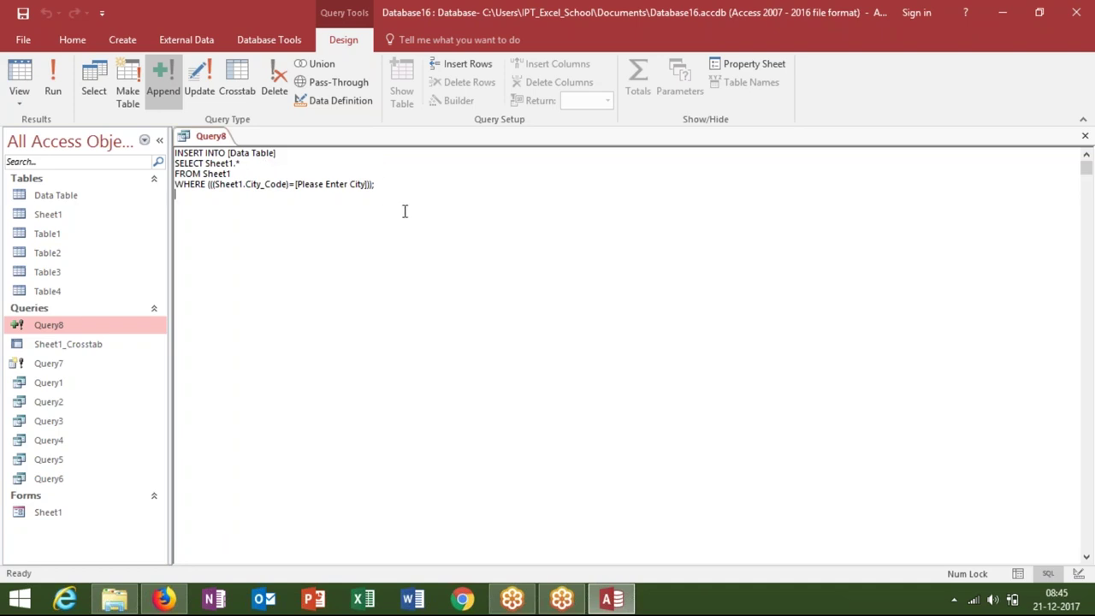
pyautogui.click(1084, 136)
pyautogui.click(489, 344)
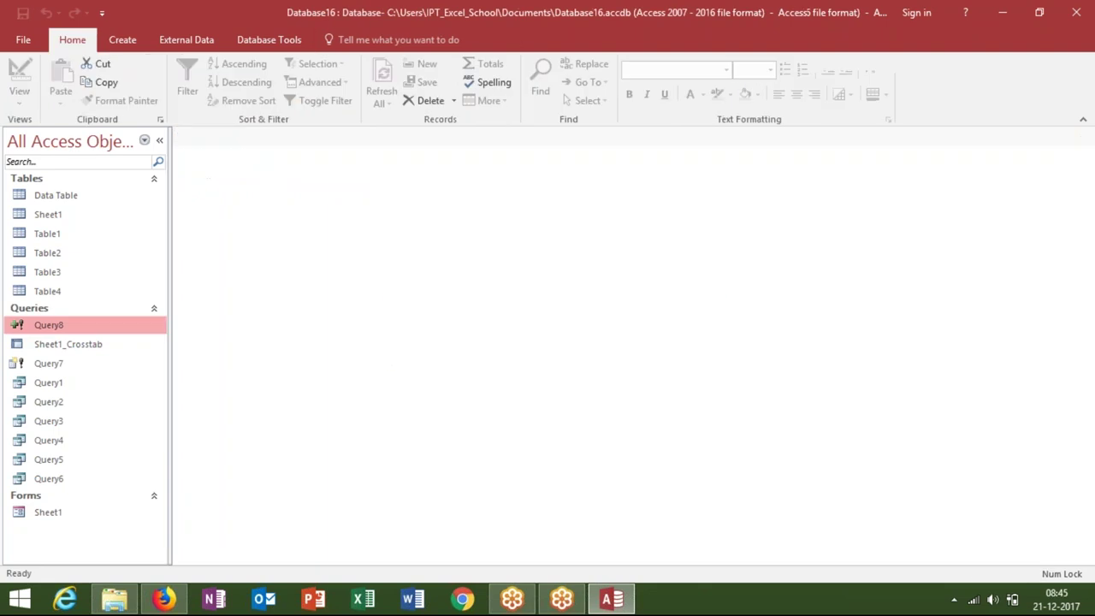
# Run Query8 with city parameter GGN, appending 14 rows
pyautogui.doubleClick(141, 324)
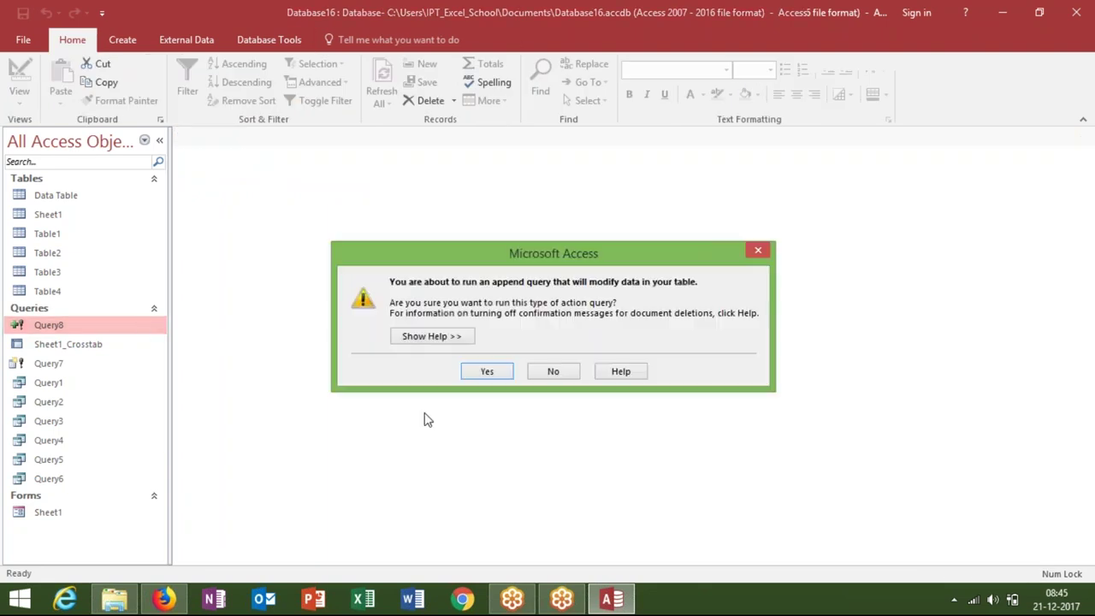
pyautogui.click(494, 372)
pyautogui.write('Pu')
pyautogui.press('BackSpace')
pyautogui.press('BackSpace')
pyautogui.press('BackSpace')
pyautogui.write('GGN')
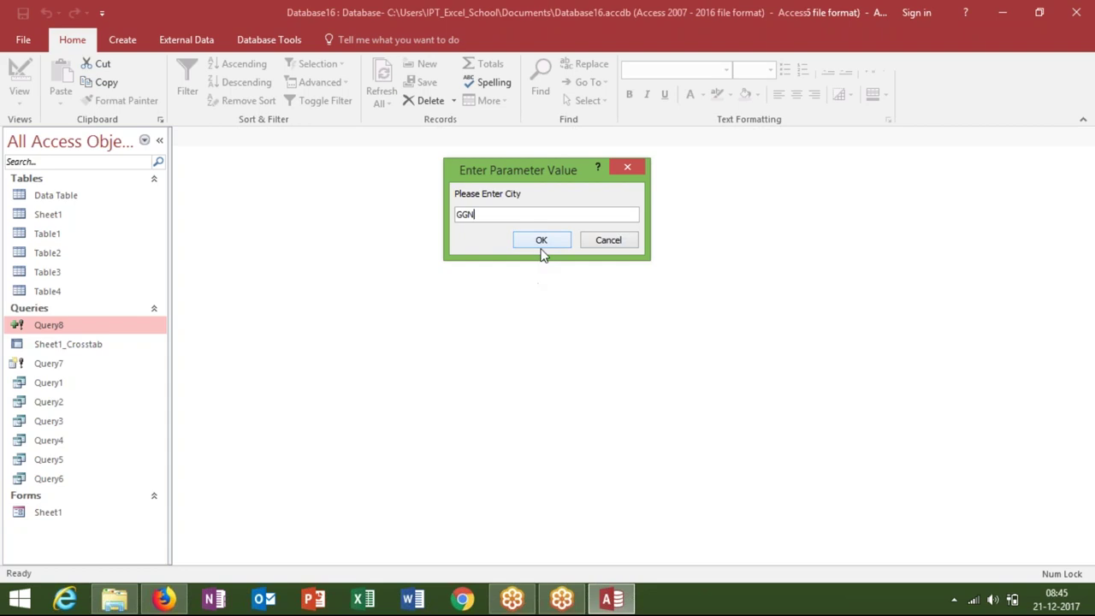
pyautogui.click(540, 247)
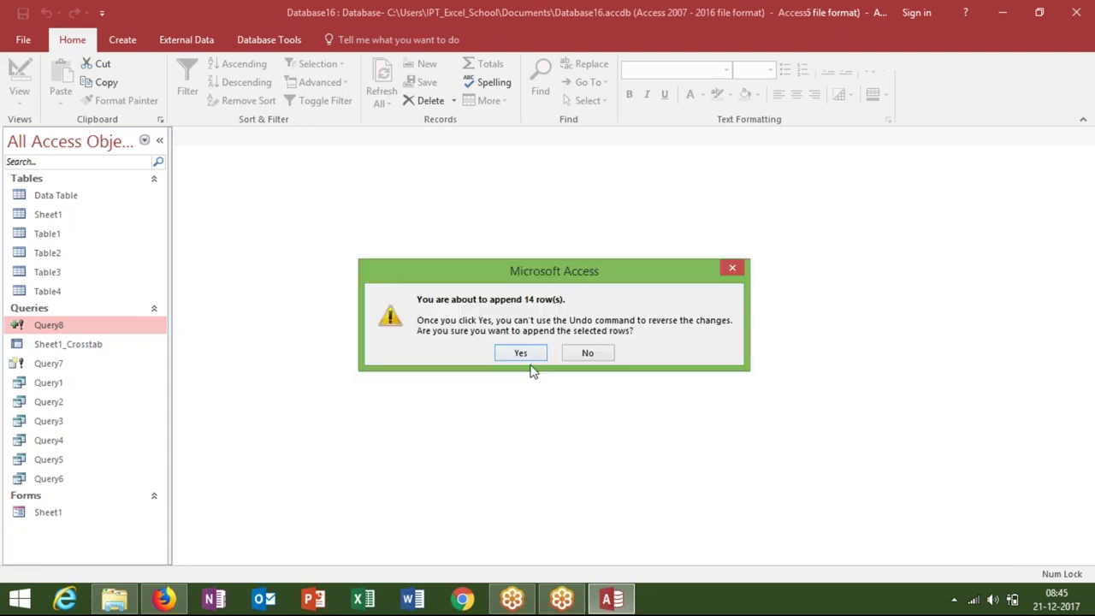
pyautogui.click(521, 354)
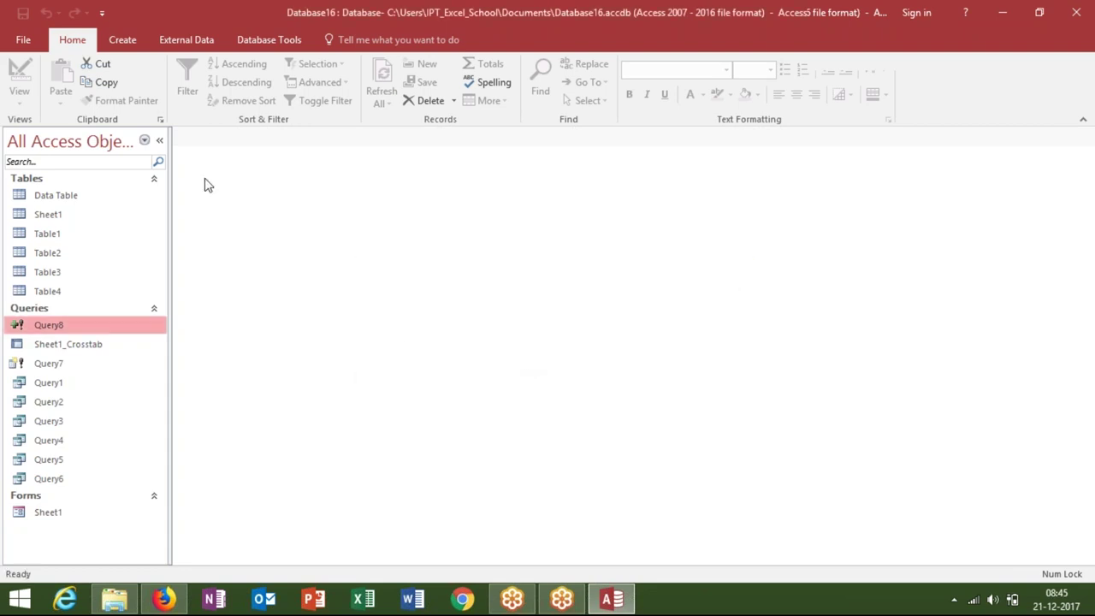
# Open Data Table and scroll down to the appended GGN records
pyautogui.doubleClick(118, 202)
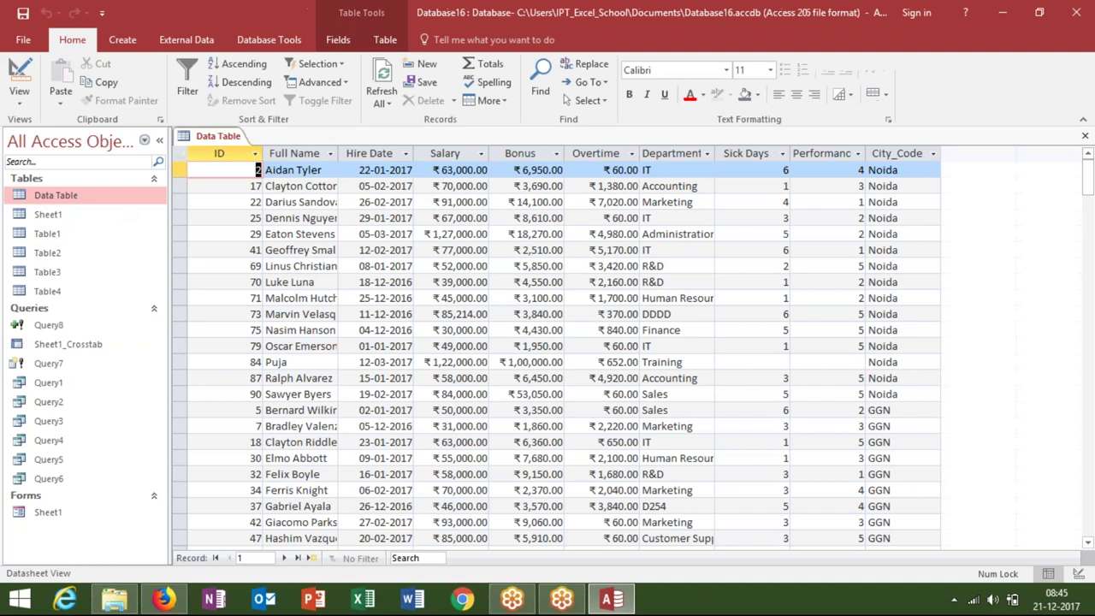
pyautogui.moveTo(1086, 202); pyautogui.dragTo(1081, 268)
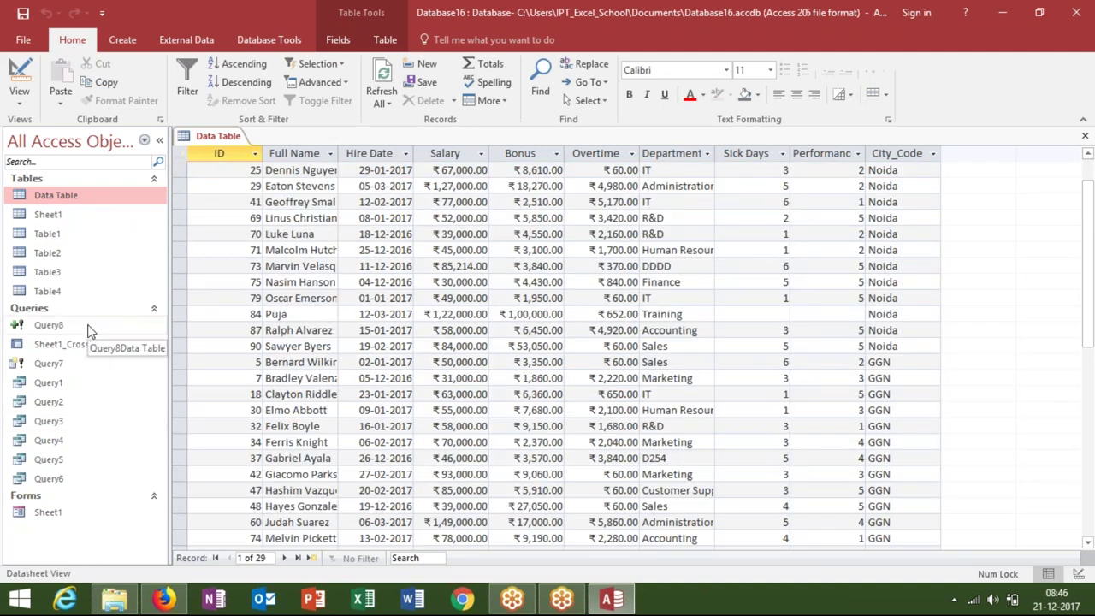
pyautogui.click(90, 329)
pyautogui.rightClick(91, 330)
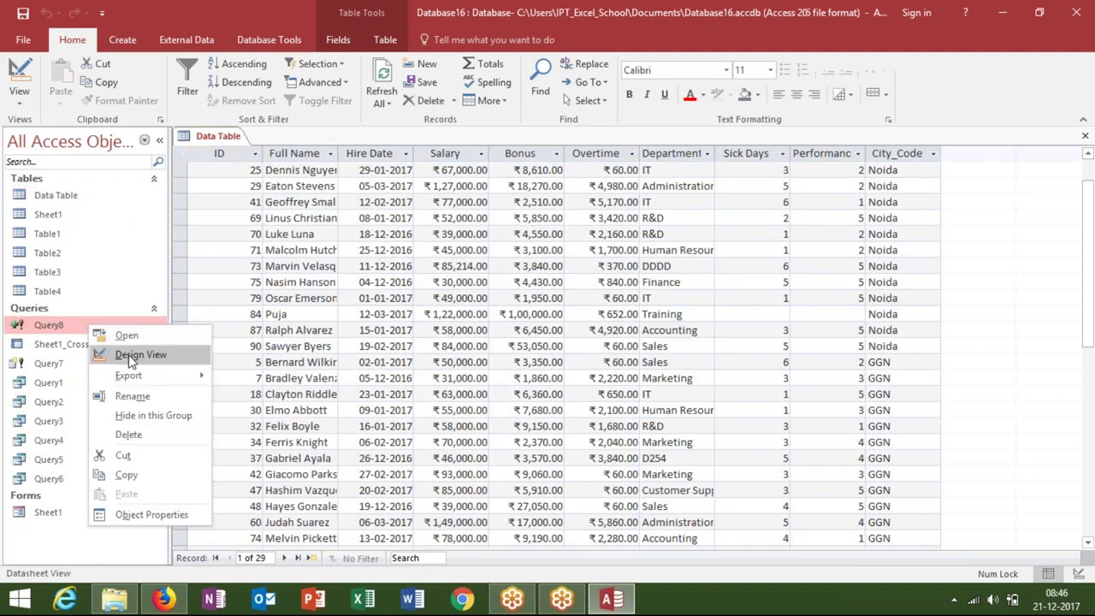
# Open Query8 in Design View to inspect its append setup
pyautogui.click(131, 356)
pyautogui.click(20, 94)
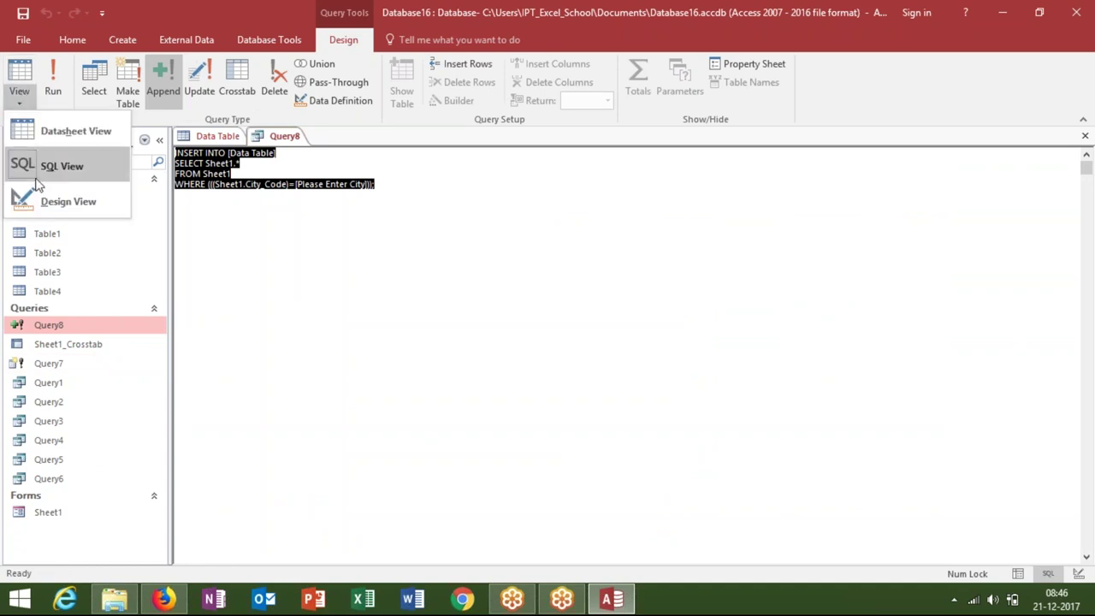
pyautogui.click(52, 201)
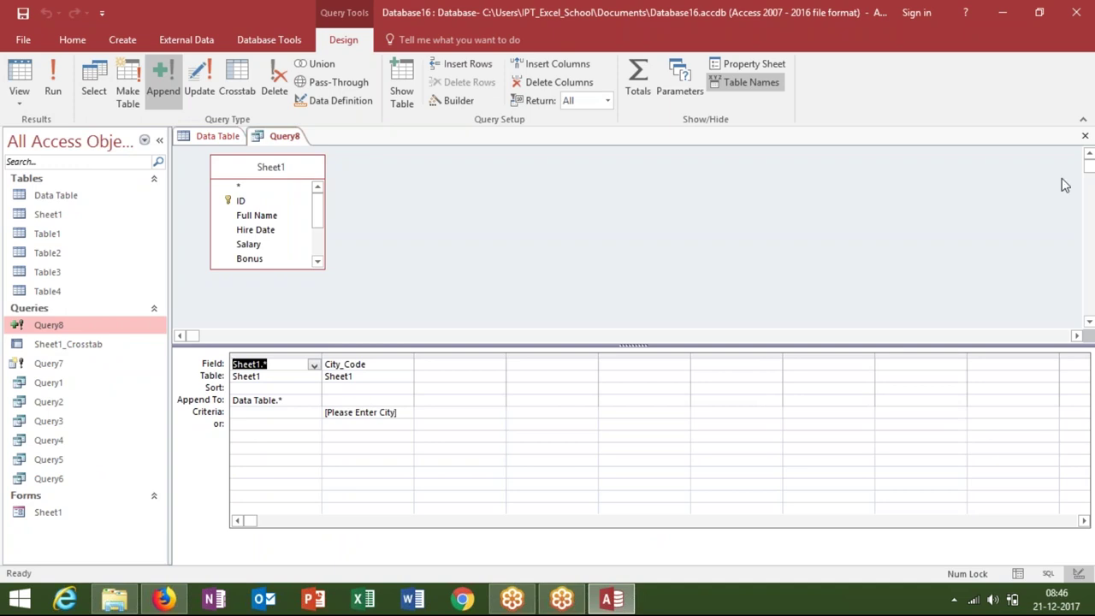
# Close the open Query8 and Data Table tabs, then reopen Query8's design grid
pyautogui.click(1084, 137)
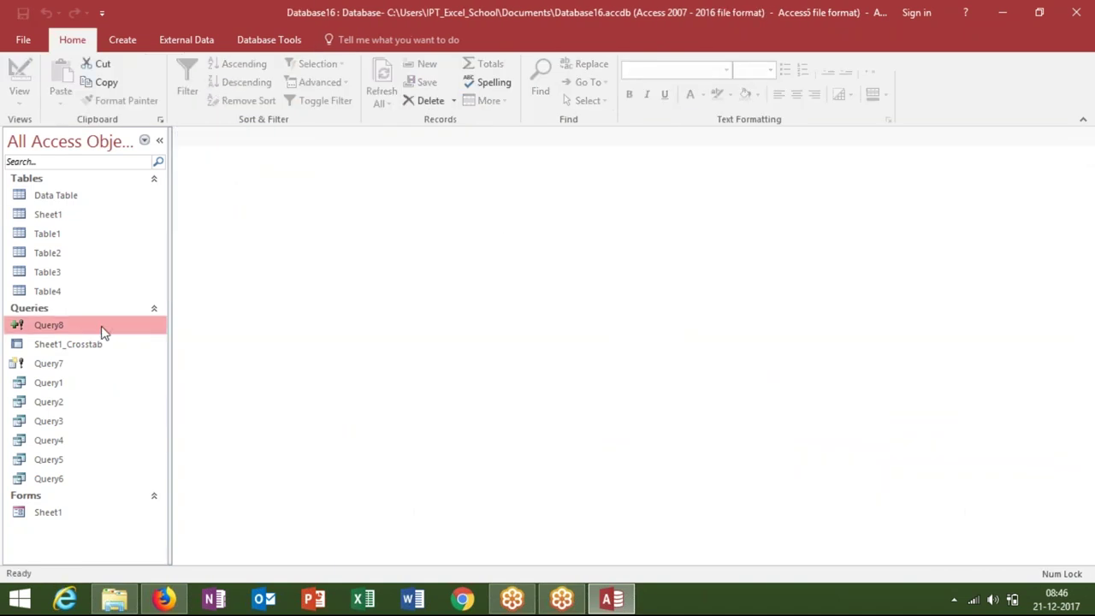
pyautogui.rightClick(101, 325)
pyautogui.click(134, 355)
pyautogui.click(22, 109)
pyautogui.click(34, 198)
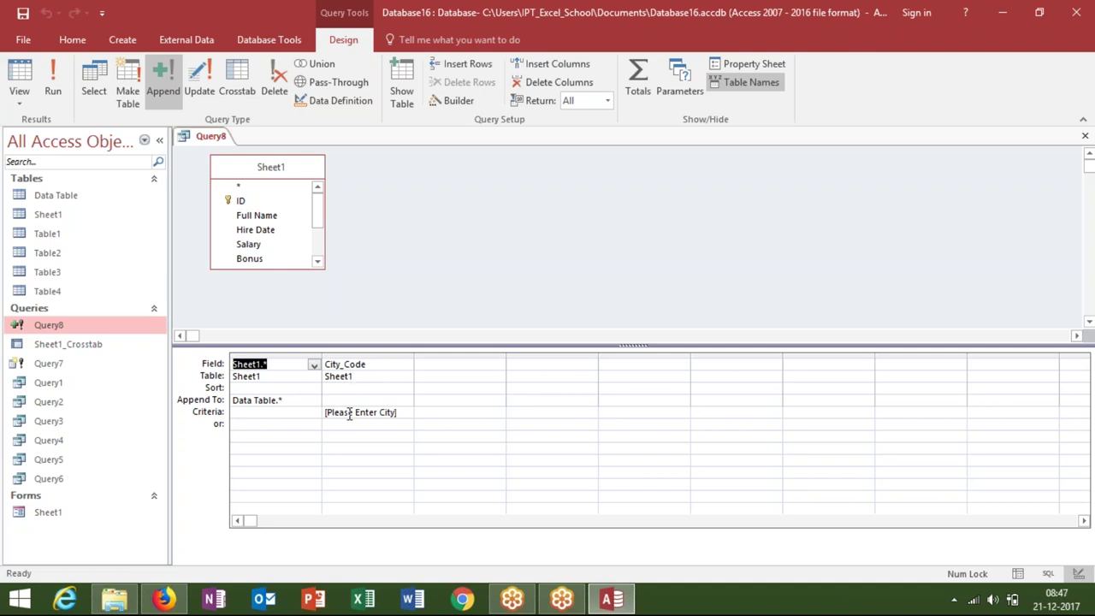
pyautogui.click(349, 414)
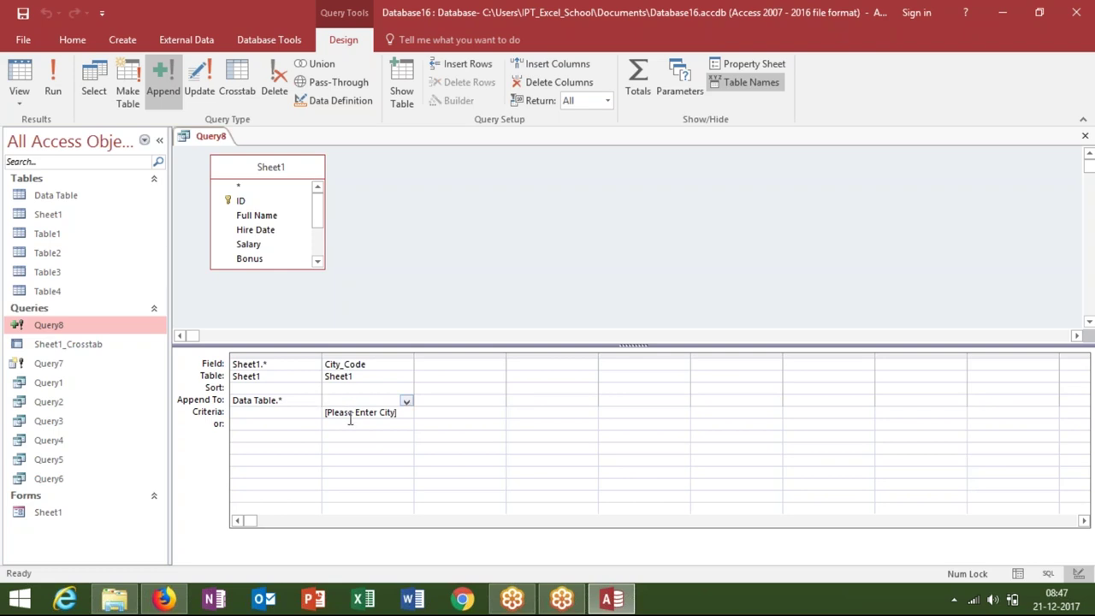
pyautogui.click(349, 417)
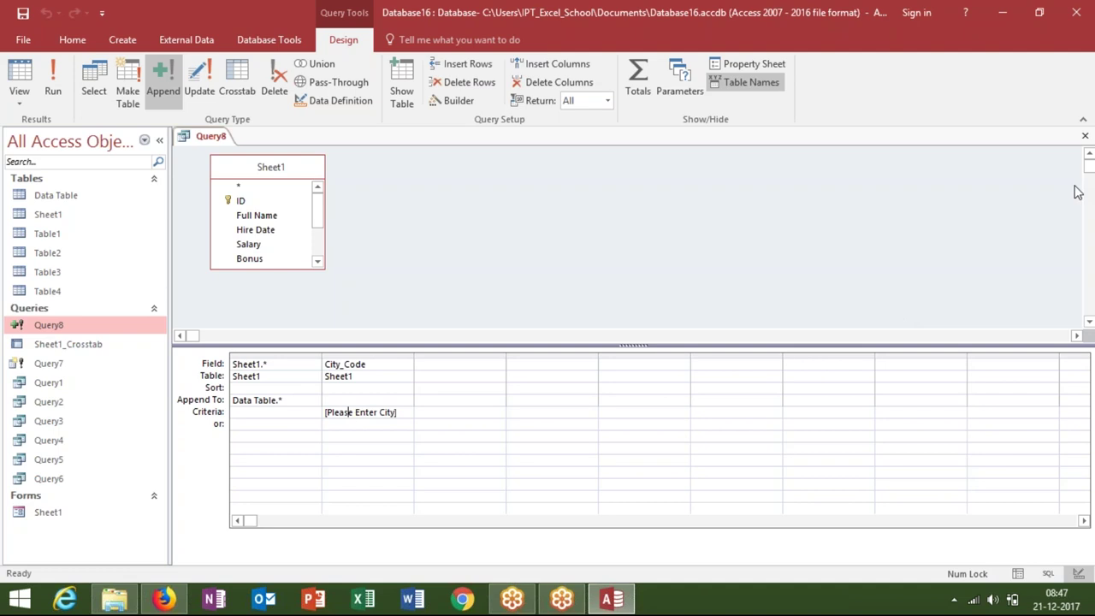
pyautogui.click(19, 103)
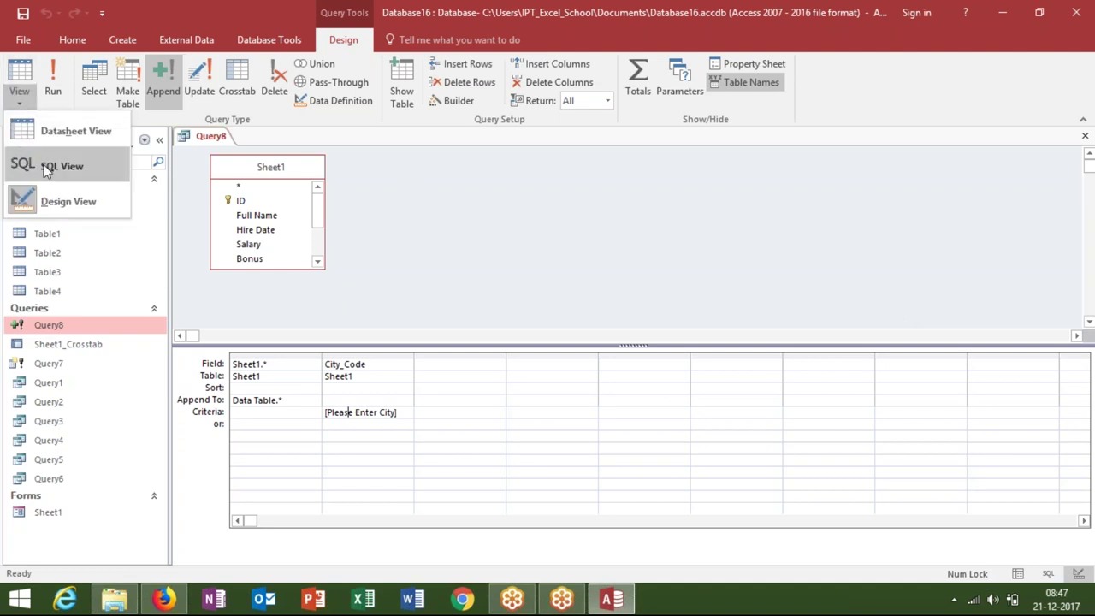
pyautogui.click(44, 164)
pyautogui.click(284, 159)
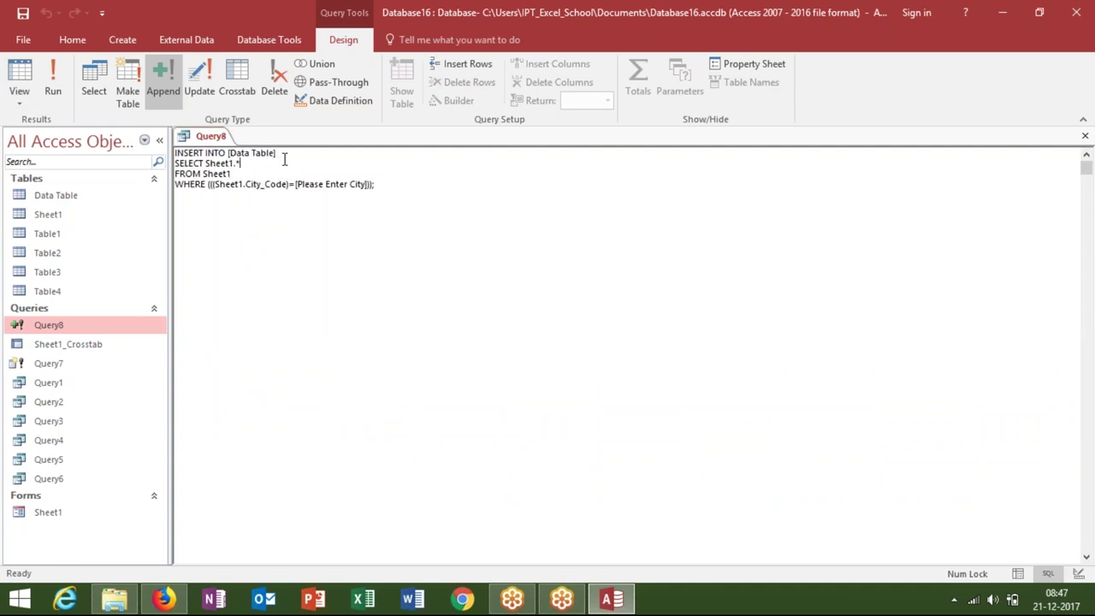
pyautogui.click(264, 164)
pyautogui.click(1085, 138)
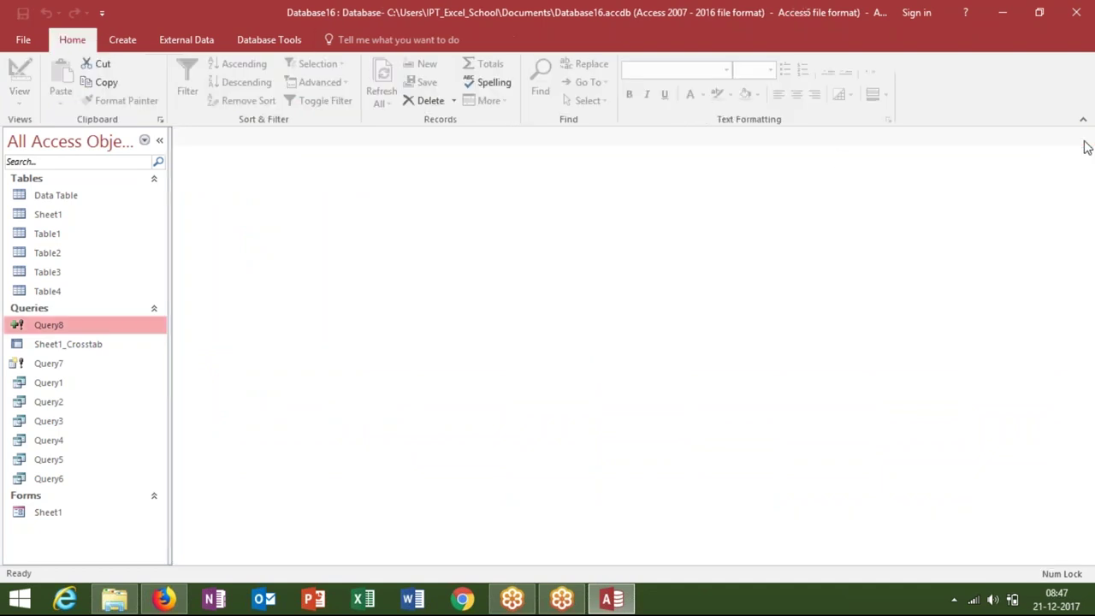
pyautogui.rightClick(94, 329)
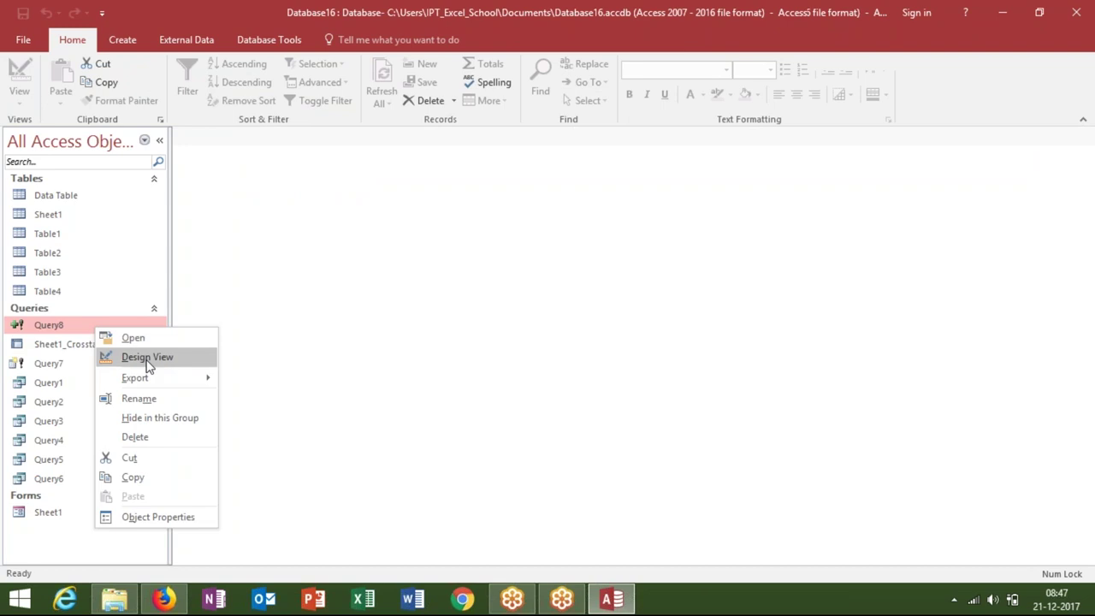
pyautogui.click(148, 358)
pyautogui.click(18, 96)
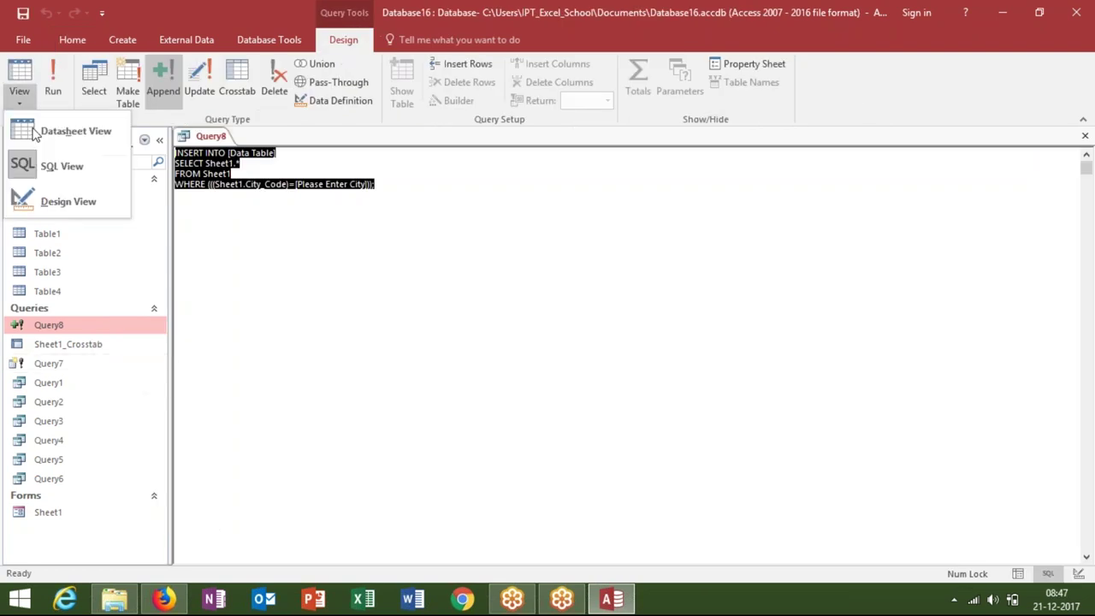
pyautogui.click(53, 200)
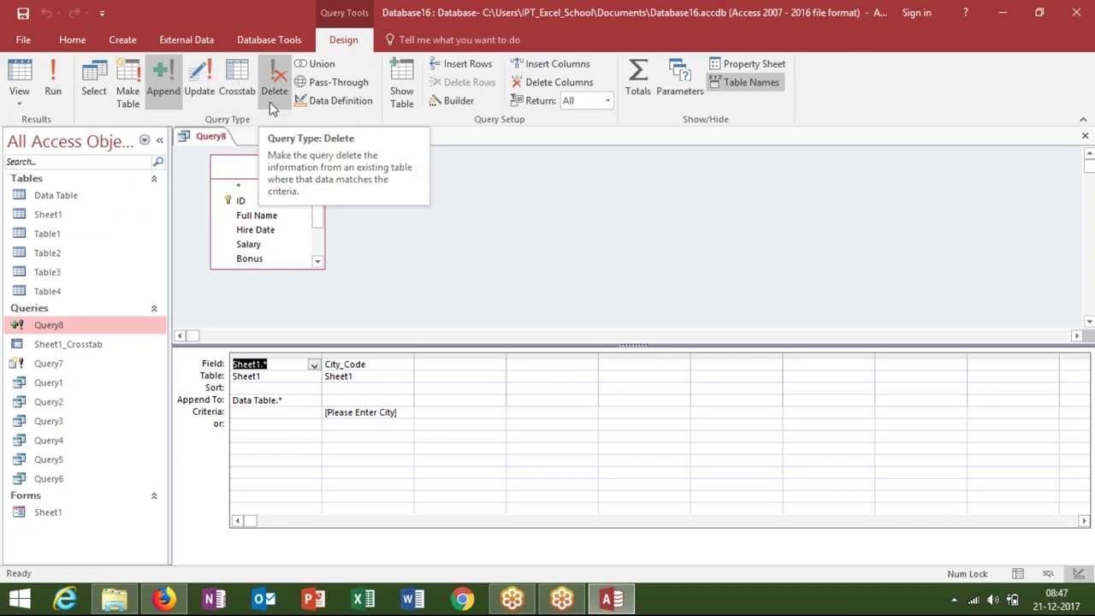
# Restore the Access window and close Microsoft Access
pyautogui.doubleClick(598, 21)
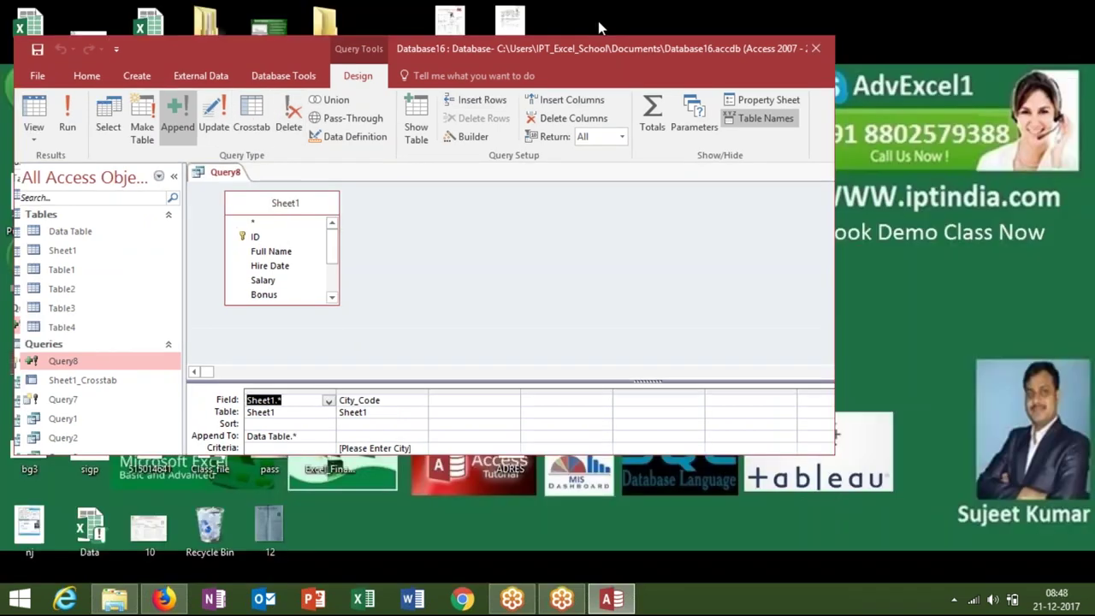
pyautogui.click(813, 52)
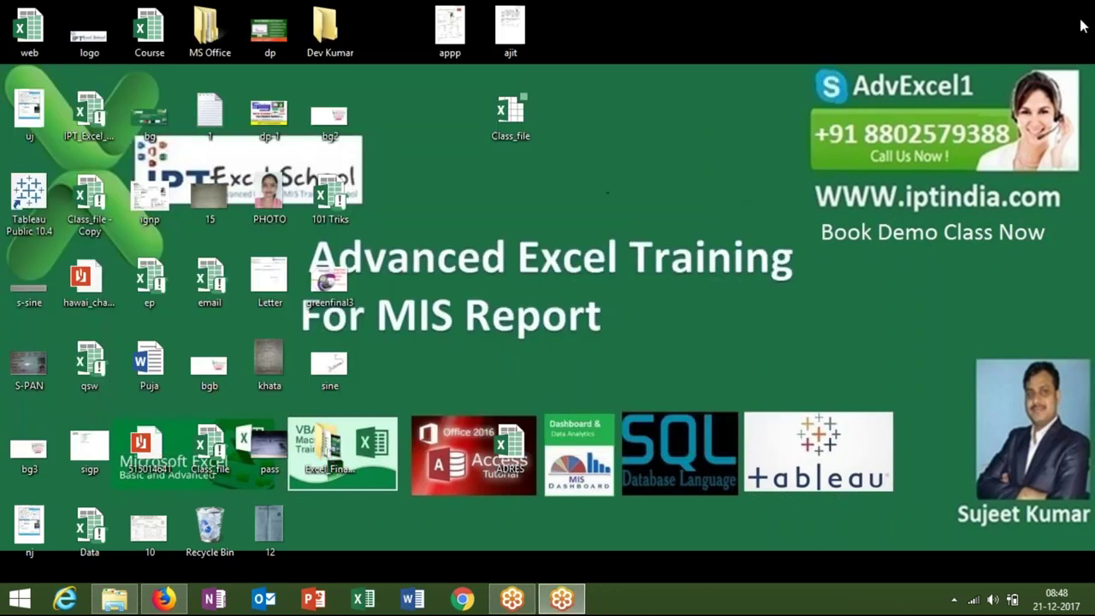